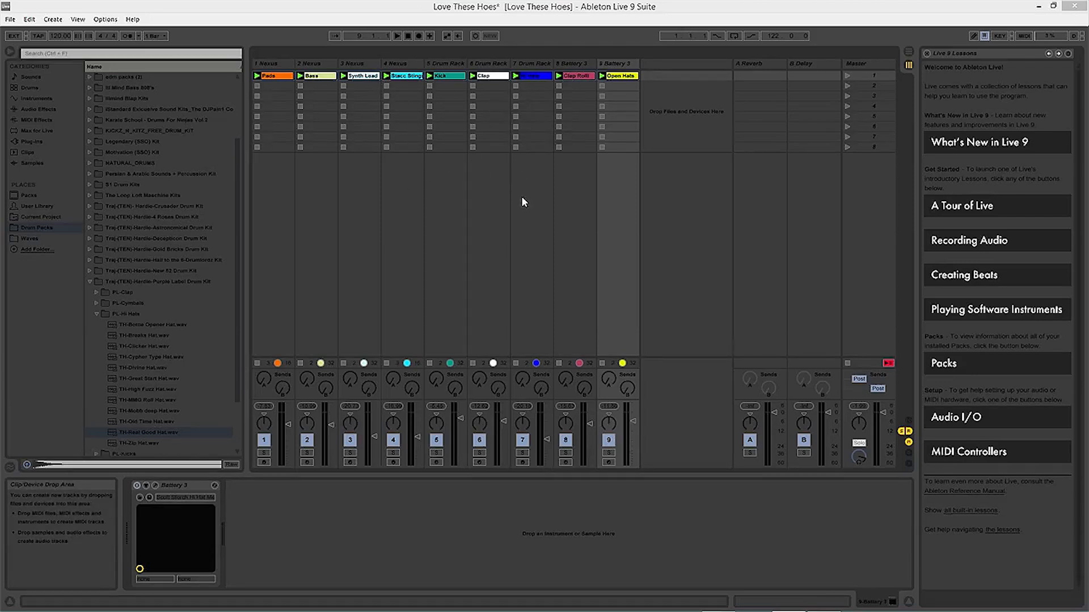
left_click(649, 225)
key("space")
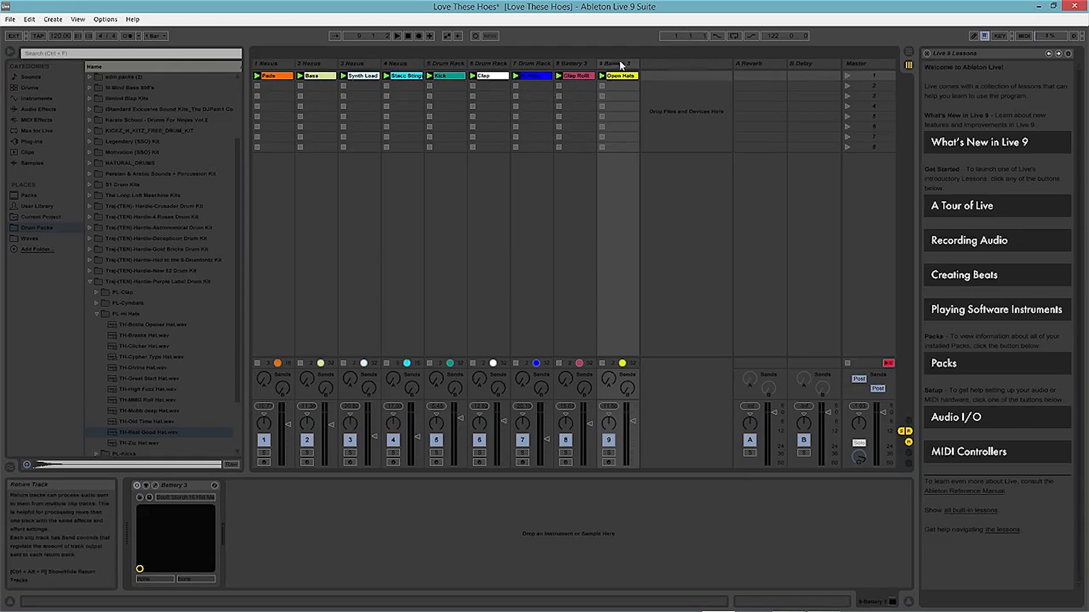
- Place all nine session clips, from Pads to Open Hats, at bar 1 of the arrangement timeline
left_click(282, 79)
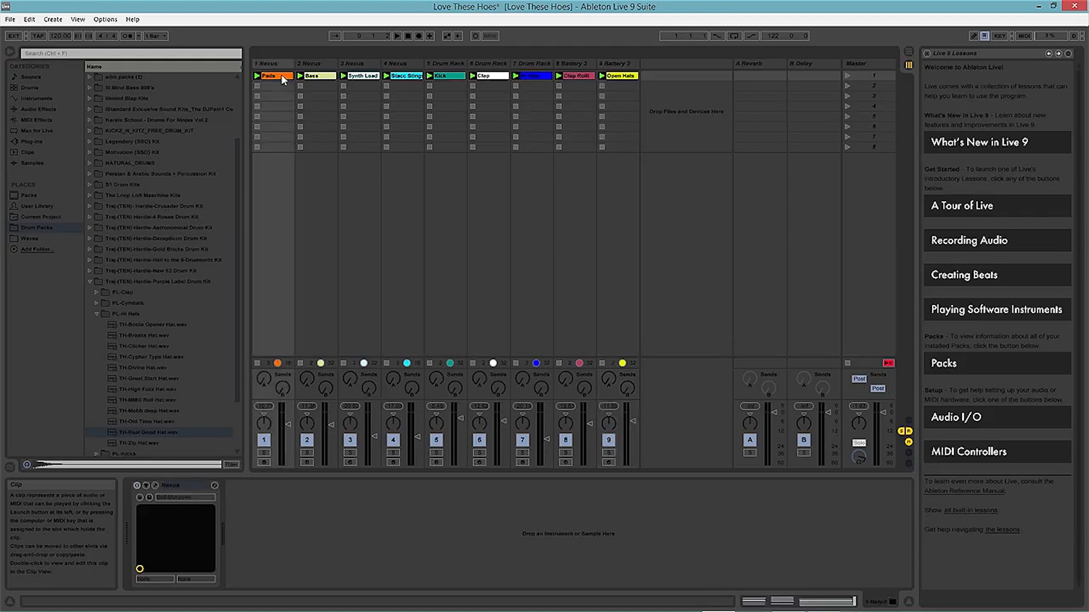
left_click(627, 78)
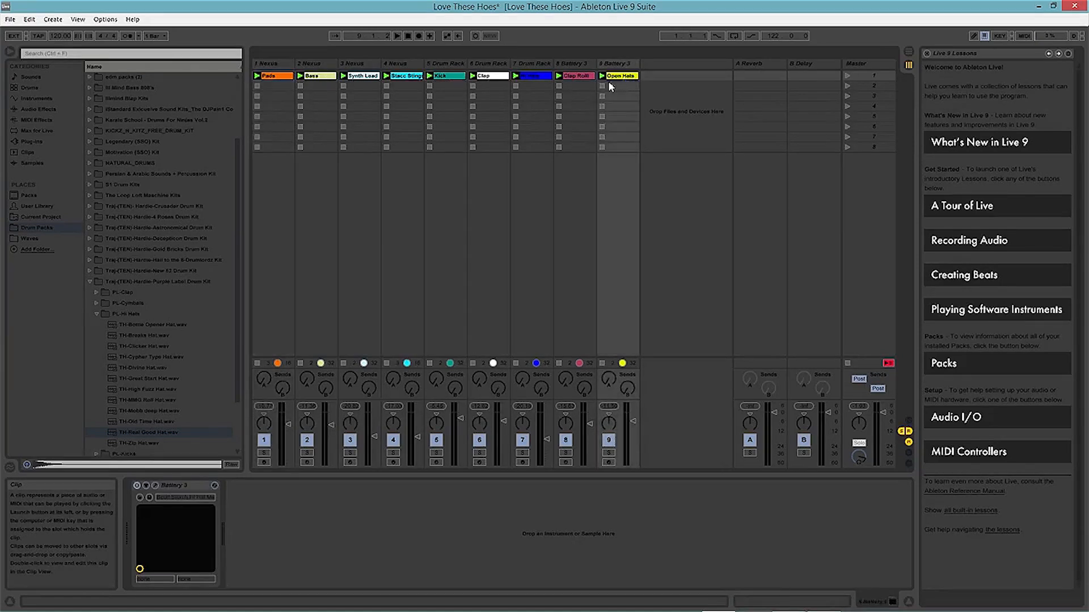
key("Tab")
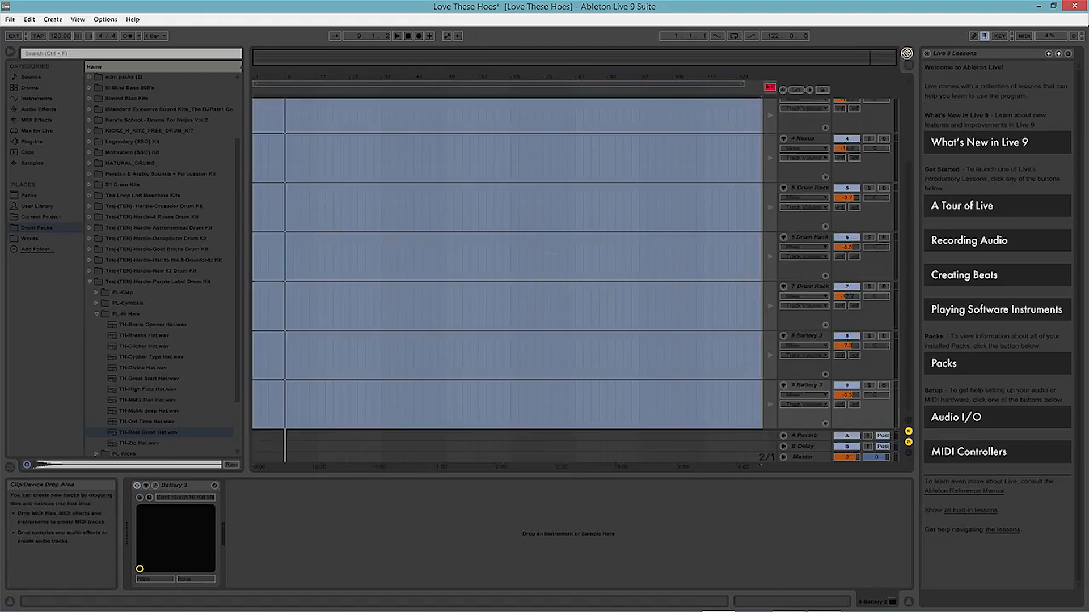
left_click_drag(244, 131, 255, 132)
scroll(822, 120, "up", 3)
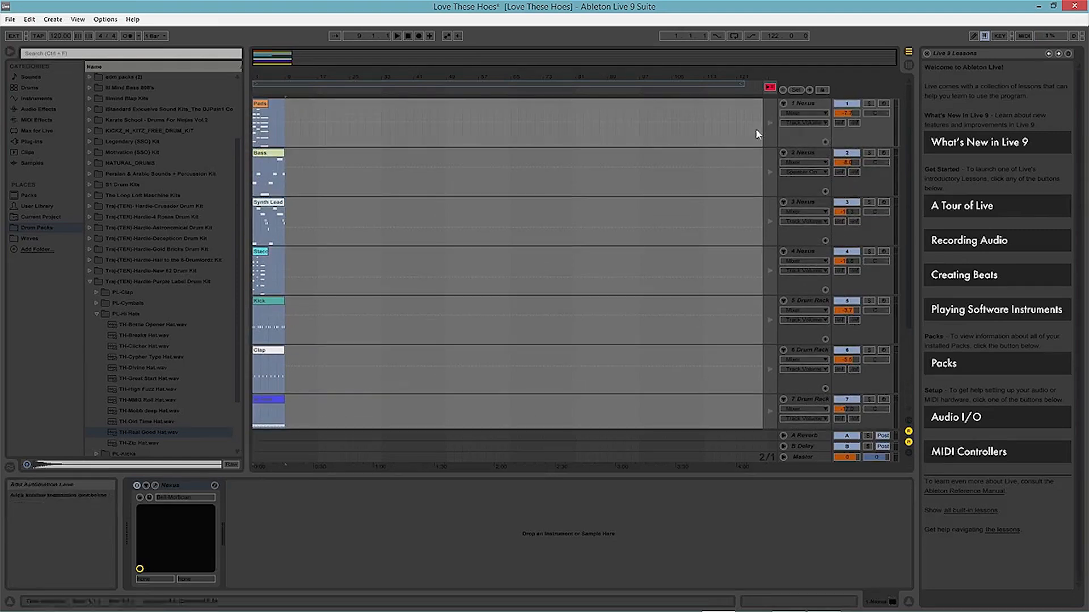
- Fold all nine tracks in the arrangement and switch their playback back to the arrangement
left_click(782, 104)
left_click(783, 114)
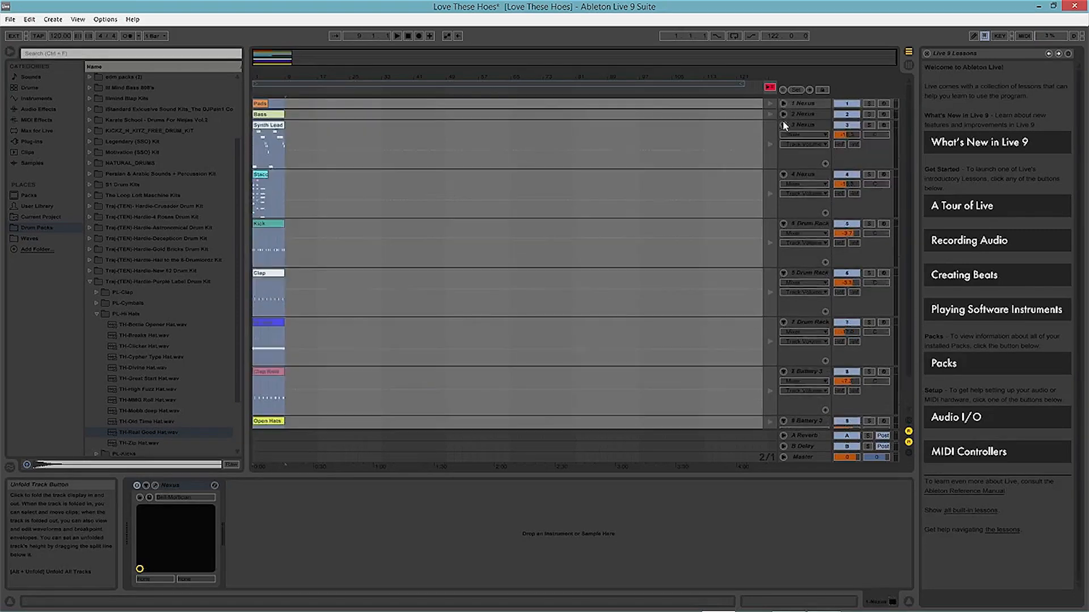
left_click(784, 124)
left_click(783, 136)
left_click(782, 146)
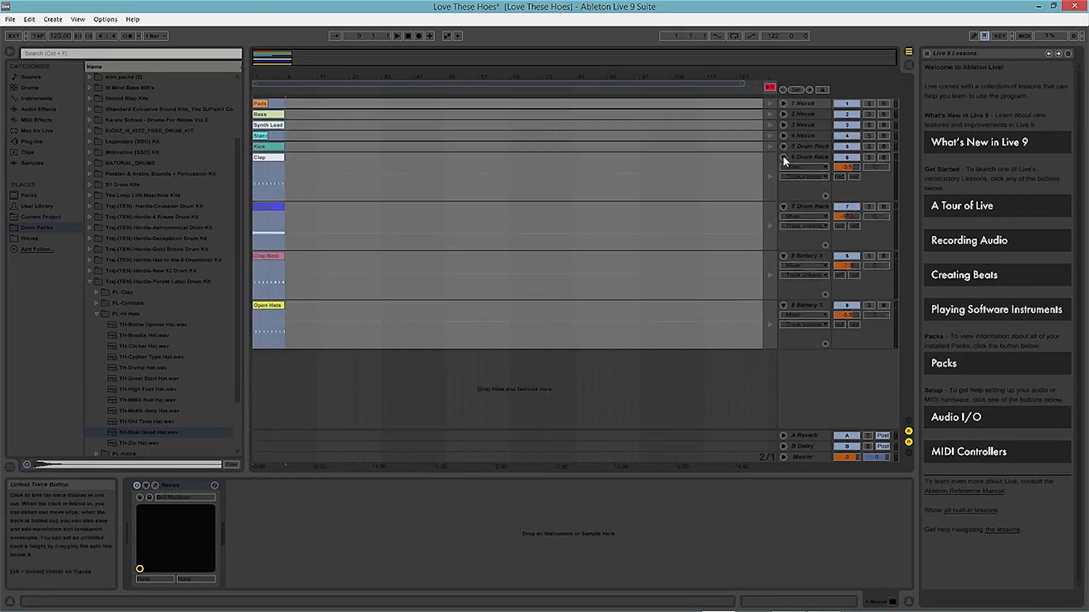
left_click(783, 157)
left_click(783, 167)
left_click(783, 178)
left_click(783, 190)
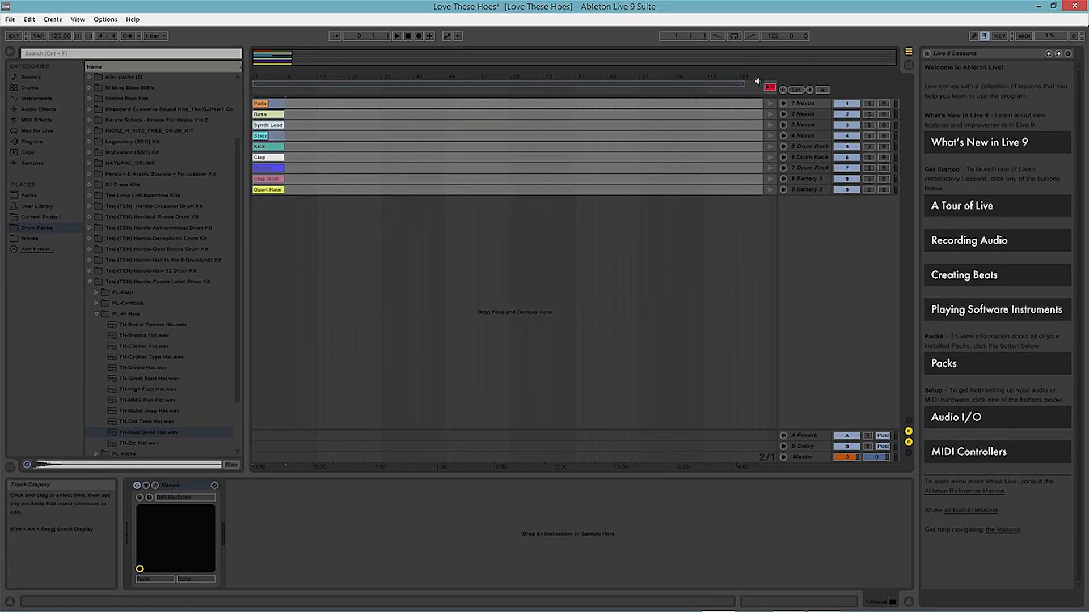
left_click(770, 88)
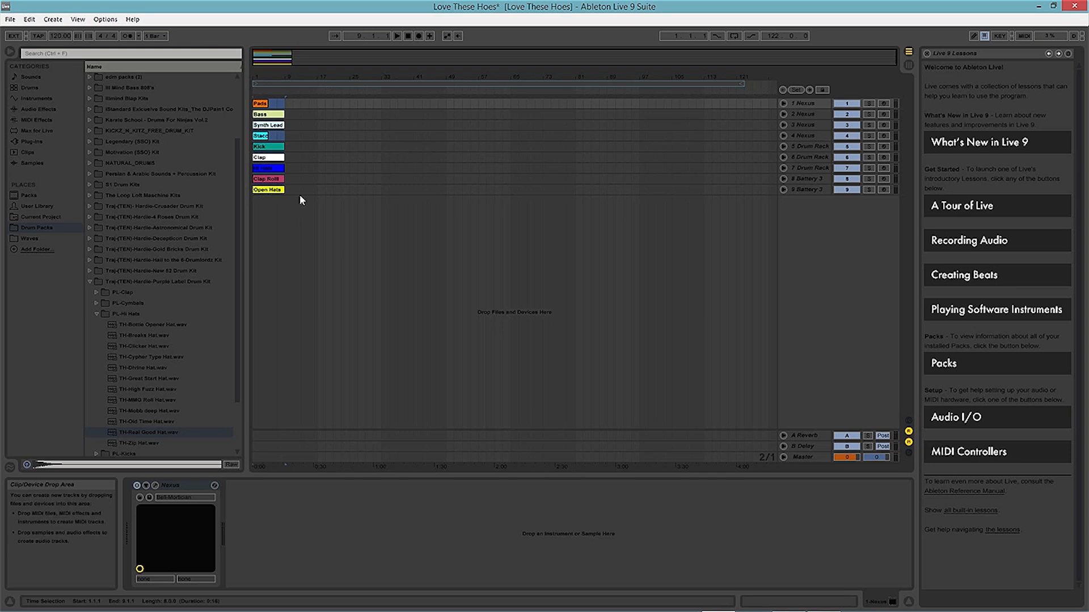
- Duplicate the four-bar Pads and Stacc Stings clips so they fill eight bars, and play the result briefly
left_click(261, 137)
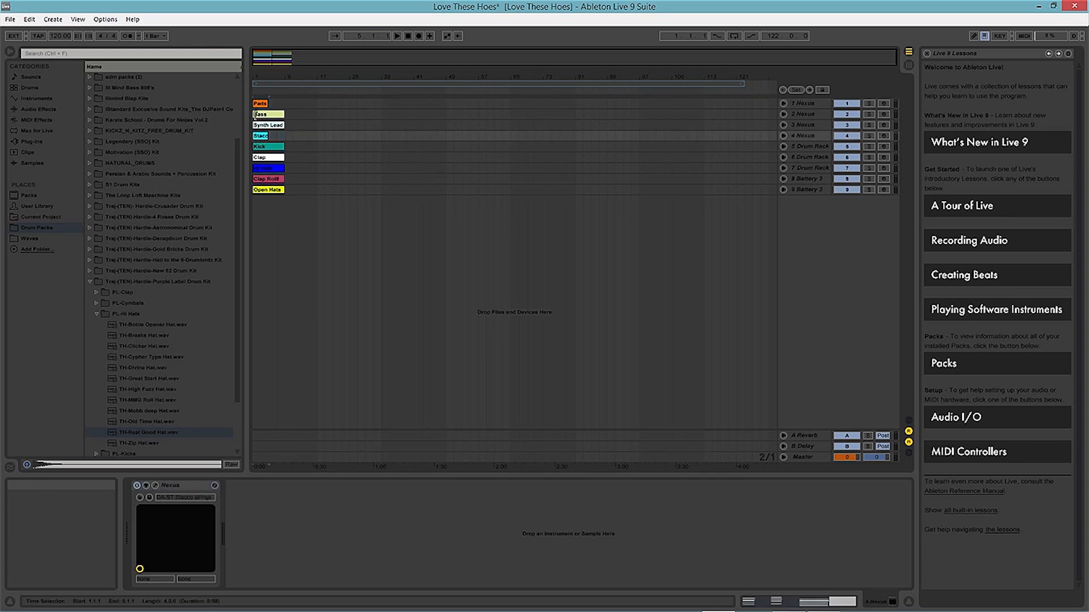
left_click_drag(272, 82, 310, 82)
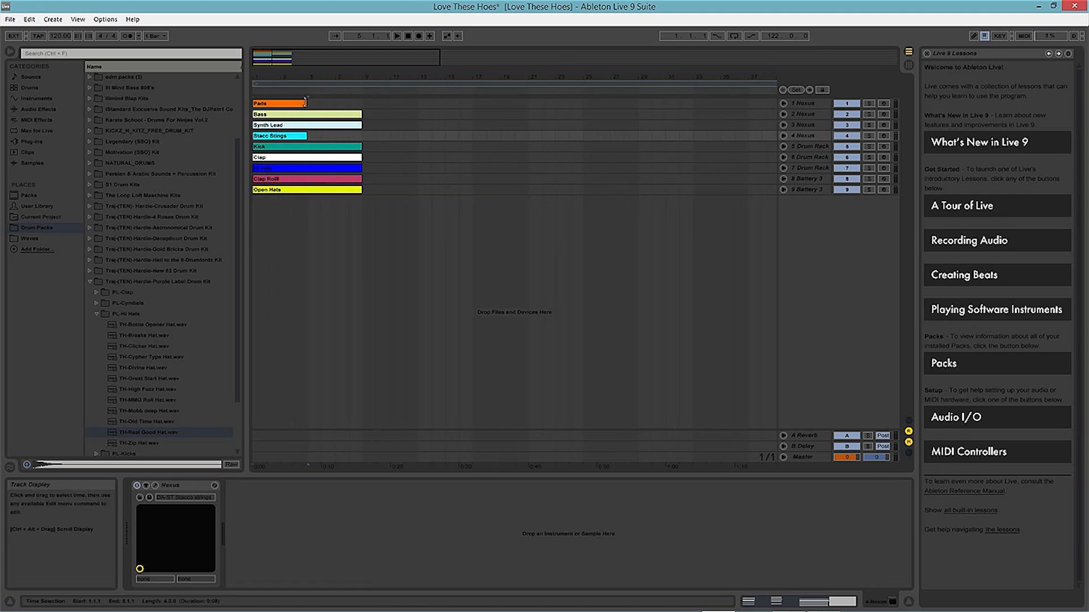
left_click(281, 106)
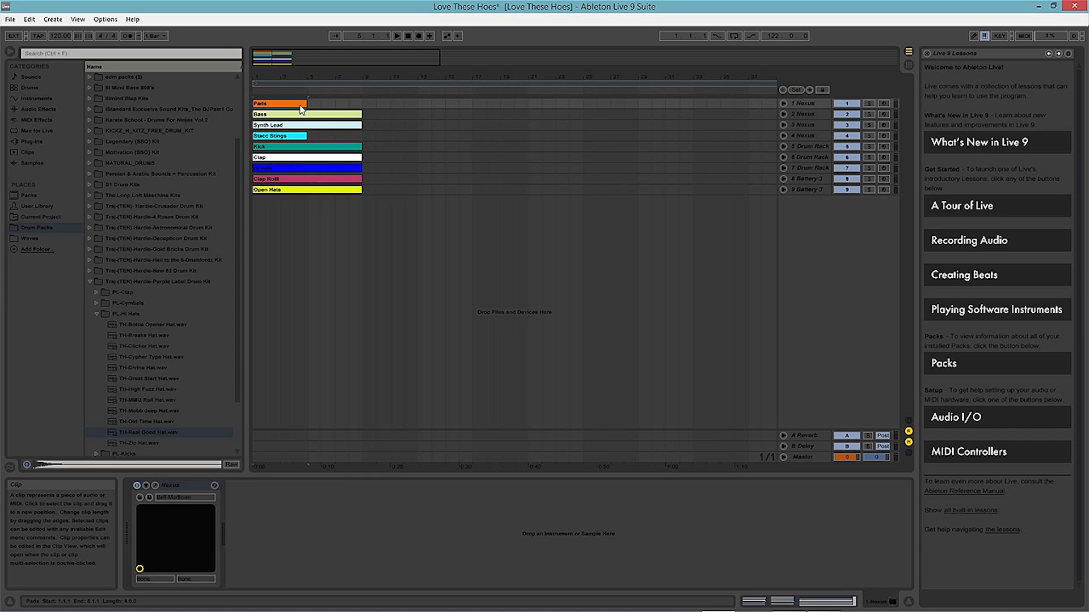
left_click(293, 138)
key("ctrl+d")
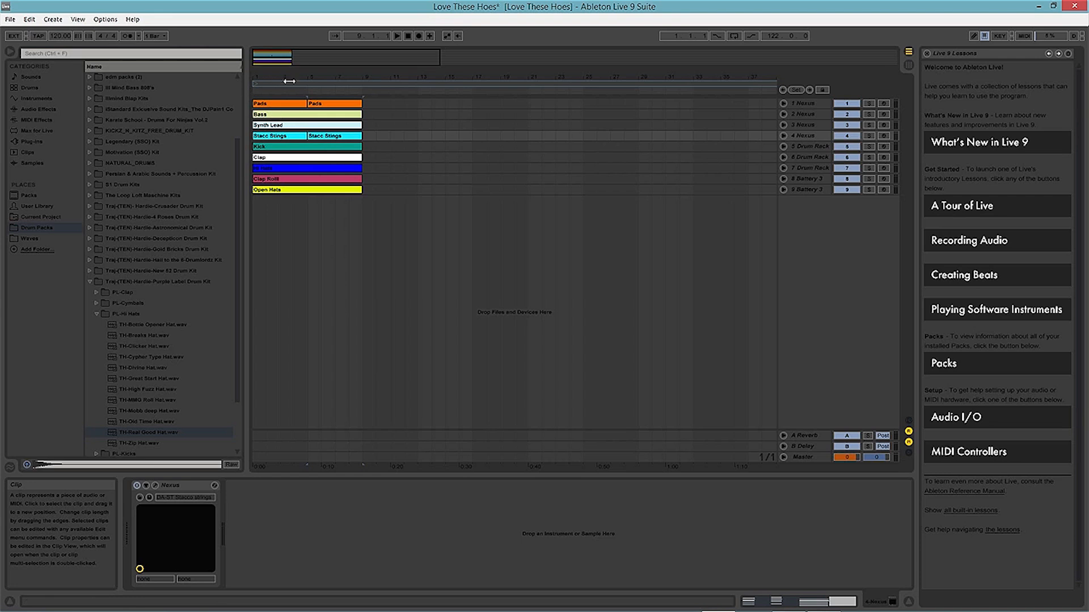
key("space")
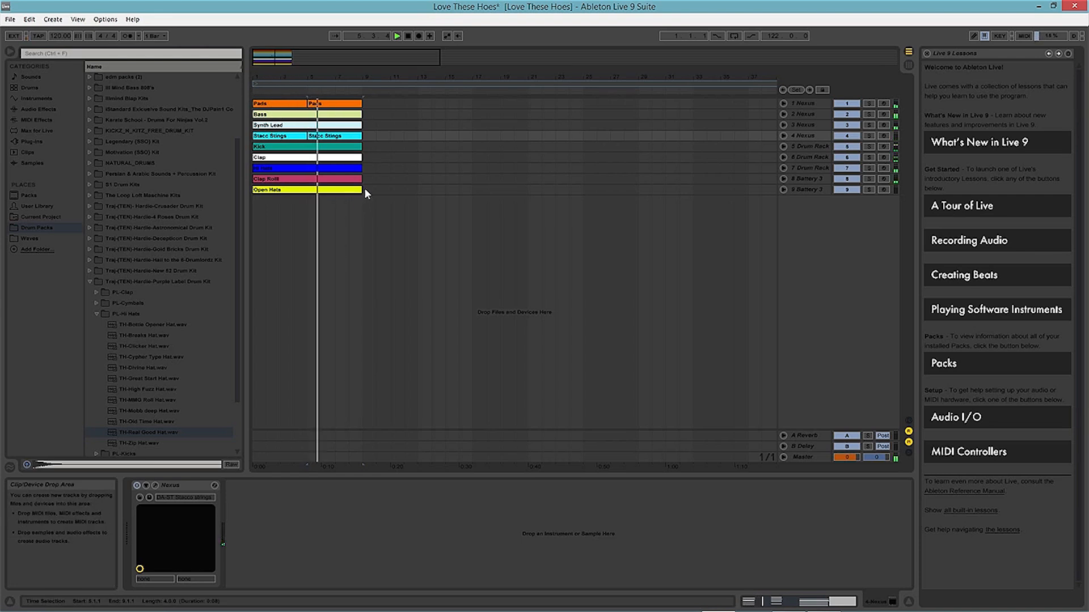
key("space")
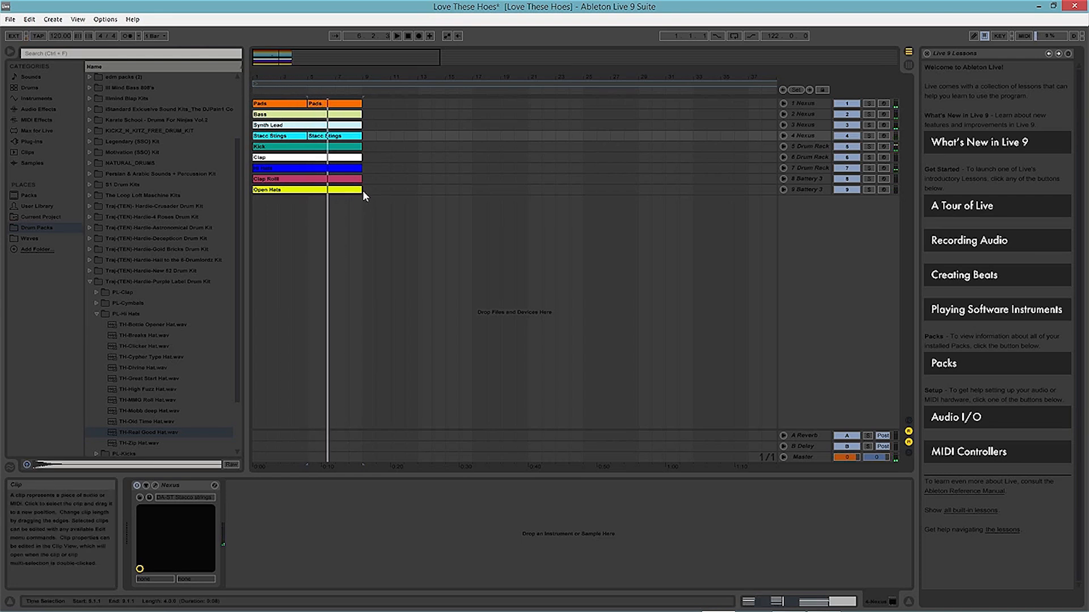
- Select the eight-bar block across all nine tracks and duplicate it twice
left_click_drag(363, 190, 164, 67)
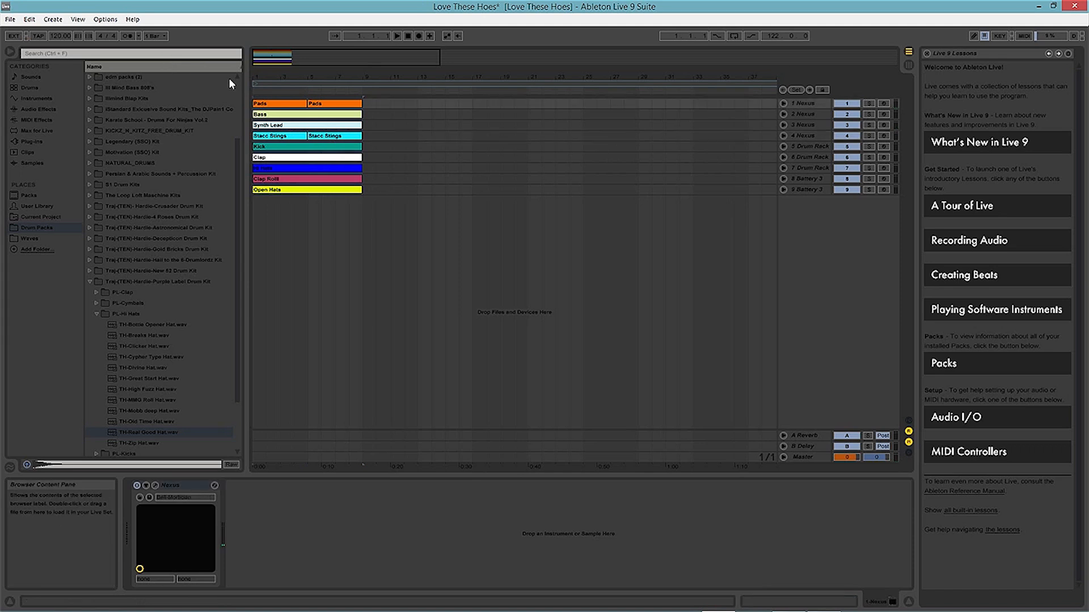
key("ctrl+d")
key("ctrl+d")
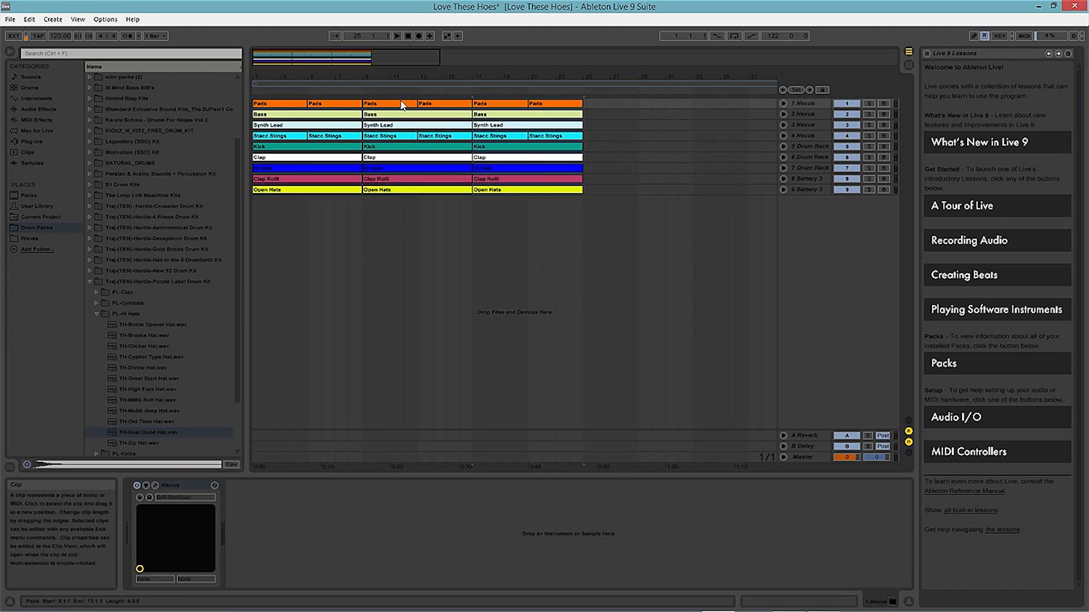
- Unfold all nine tracks so the notes inside their clips are shown
left_click(783, 103)
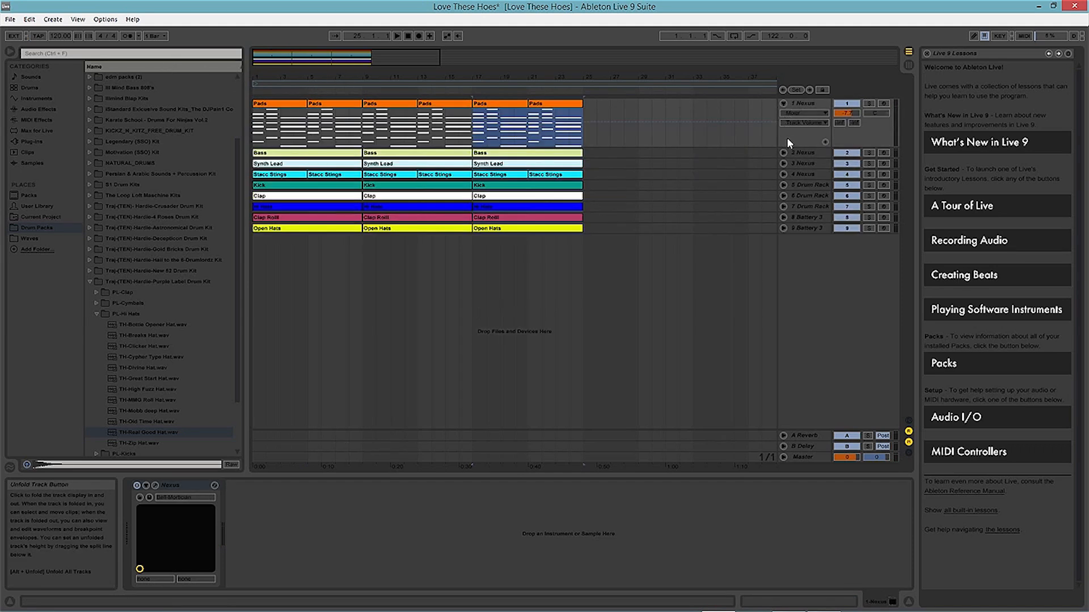
left_click(784, 153)
left_click(783, 202)
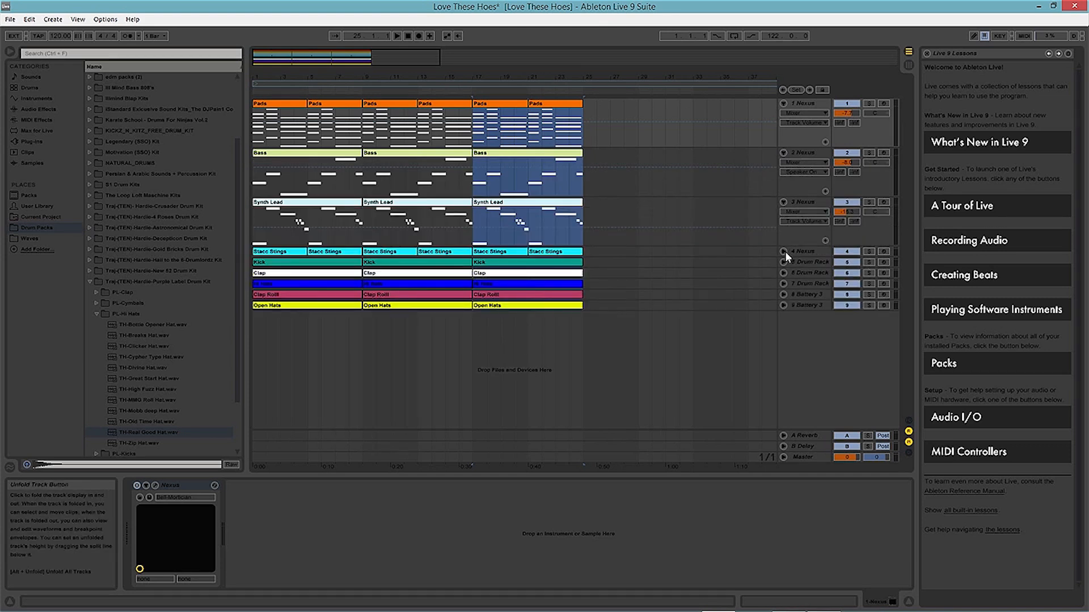
left_click(784, 251)
left_click(783, 301)
left_click(782, 350)
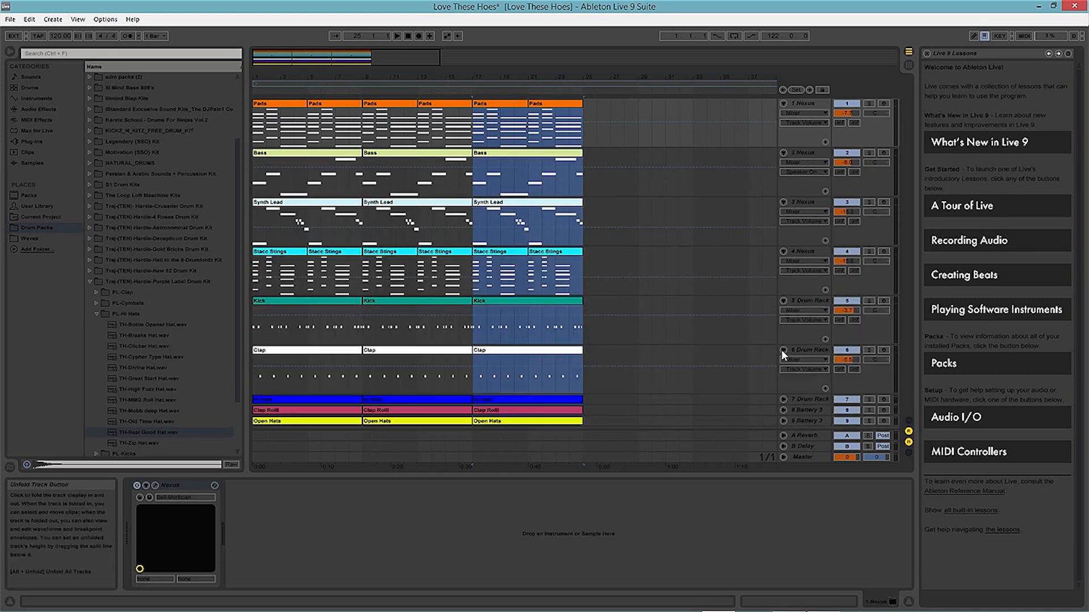
left_click(783, 400)
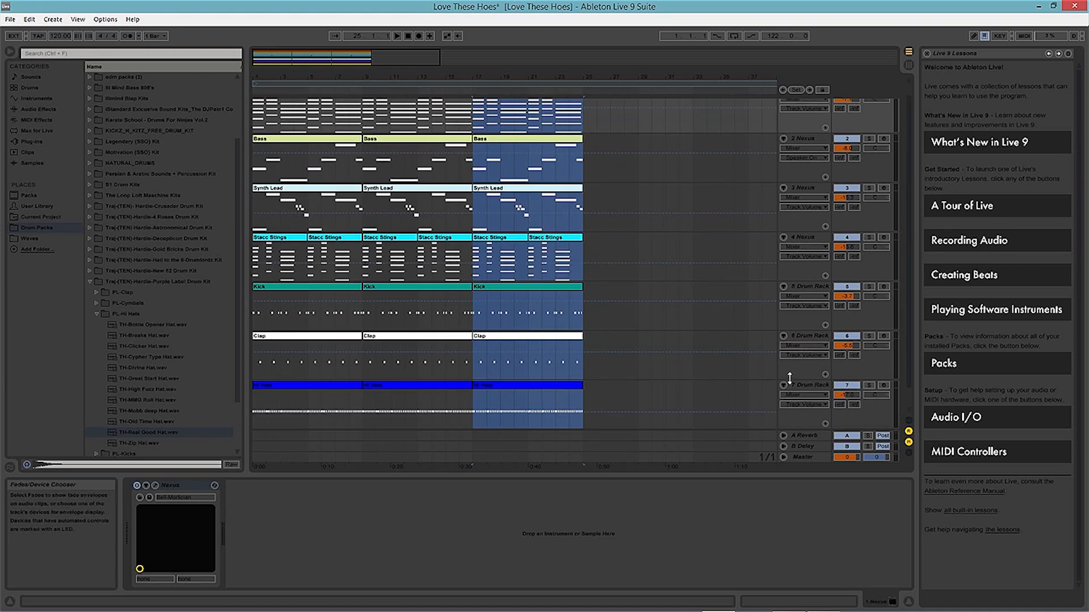
left_click(784, 413)
left_click(784, 423)
scroll(648, 276, "up", 5)
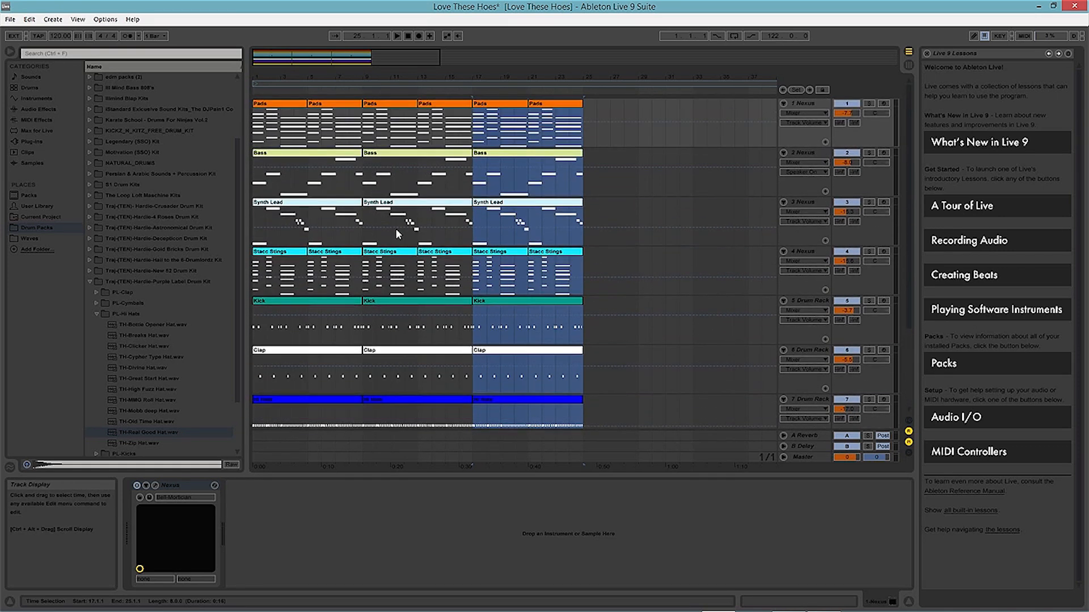
scroll(319, 294, "down", 5)
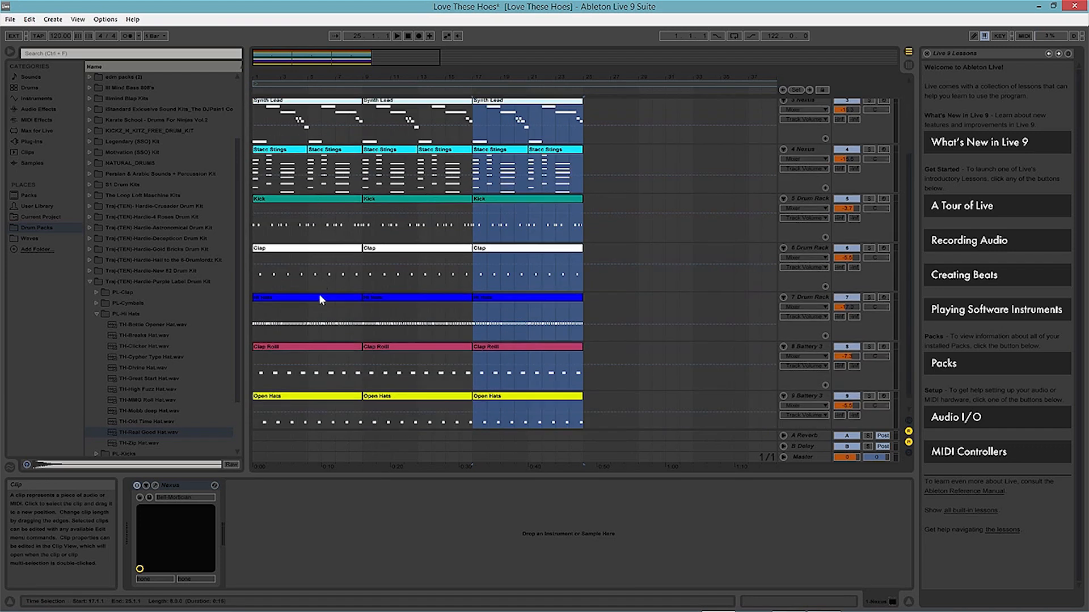
- Delete the first Open Hats, Clap Roll, hi-hat, Clap and Kick clips so the first eight bars have no drums
left_click(289, 404)
key("Delete")
left_click(294, 346)
key("Delete")
left_click(295, 306)
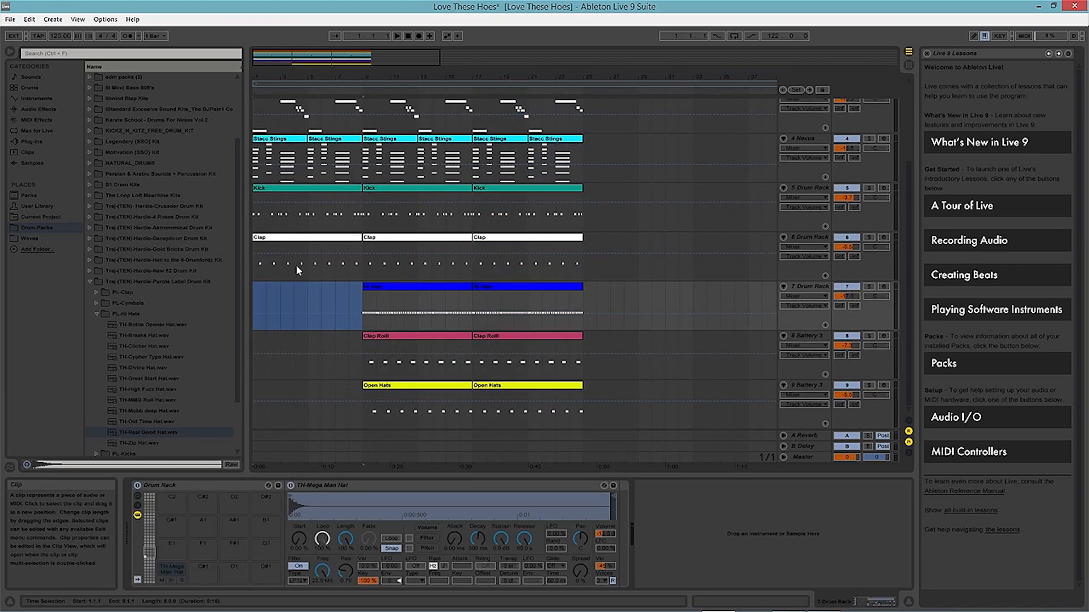
key("Delete")
left_click(294, 250)
key("Delete")
left_click(290, 190)
key("Delete")
scroll(326, 263, "up", 5)
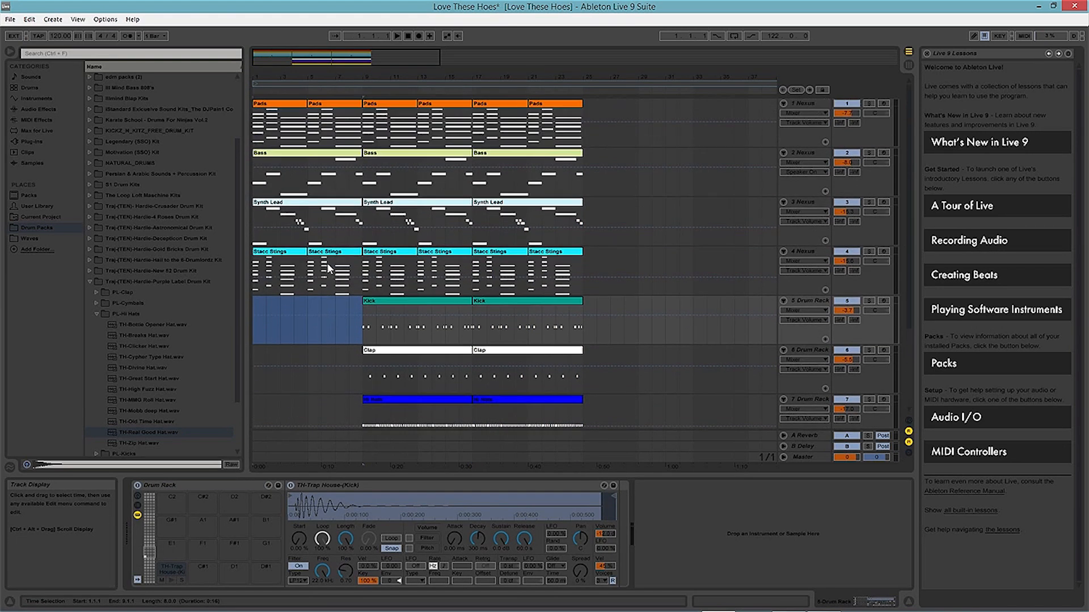
- Move the Bass track directly below the Stacc Stings track and play the arrangement from the start
key("space")
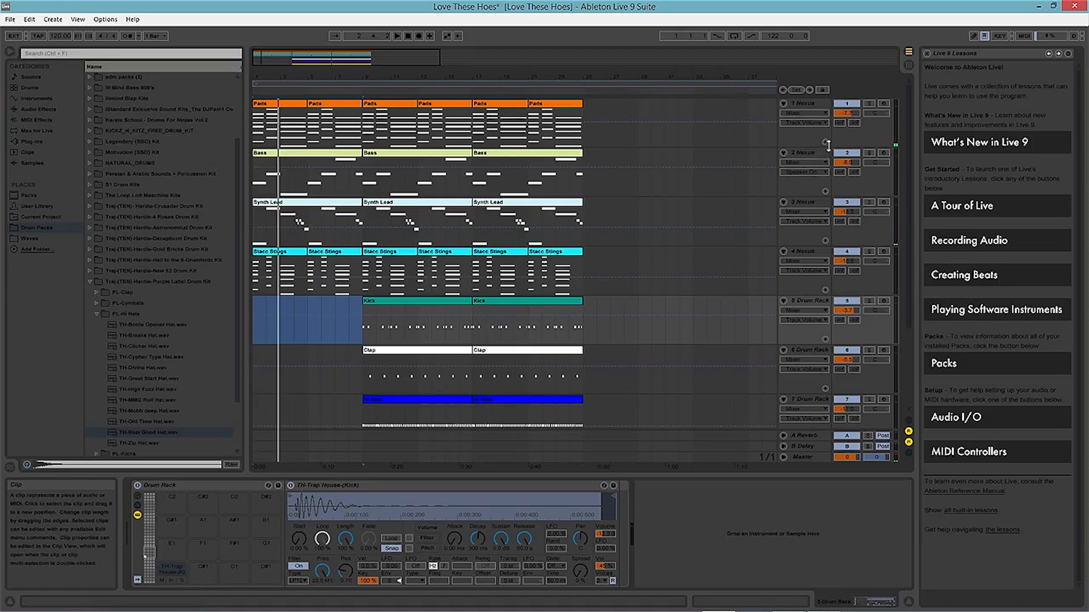
left_click_drag(810, 154, 808, 276)
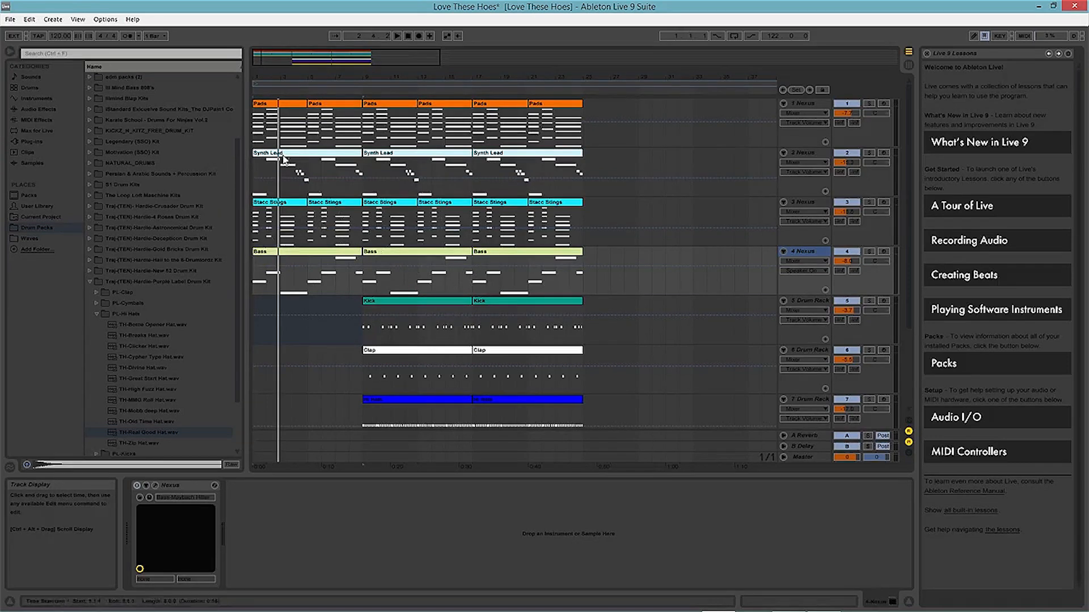
left_click(407, 36)
key("space")
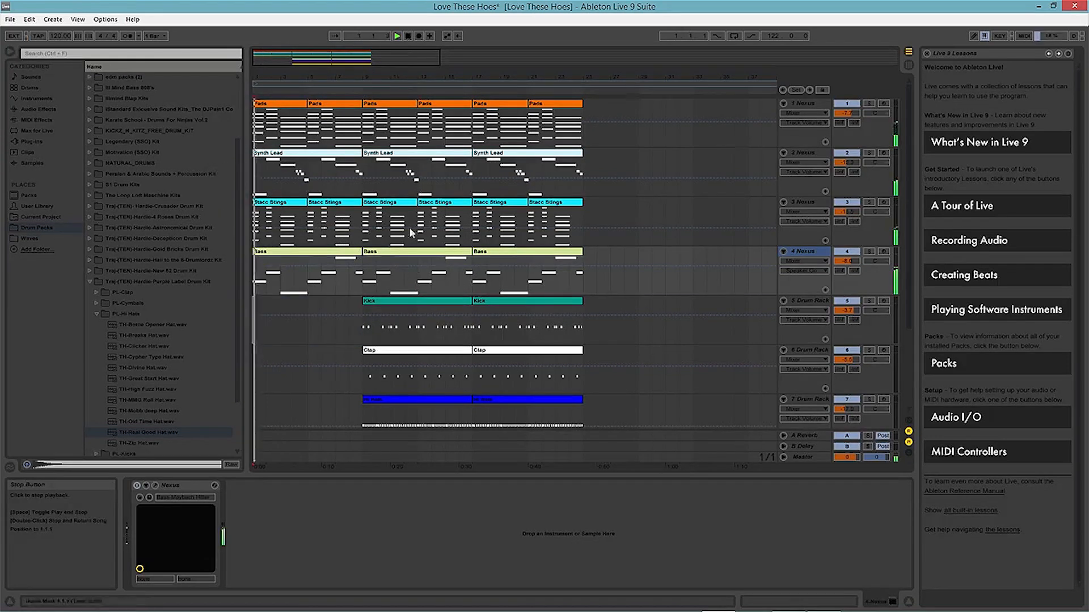
- Delete the Bass clip from the first eight bars and listen to the intro without it
left_click(324, 258)
key("Delete")
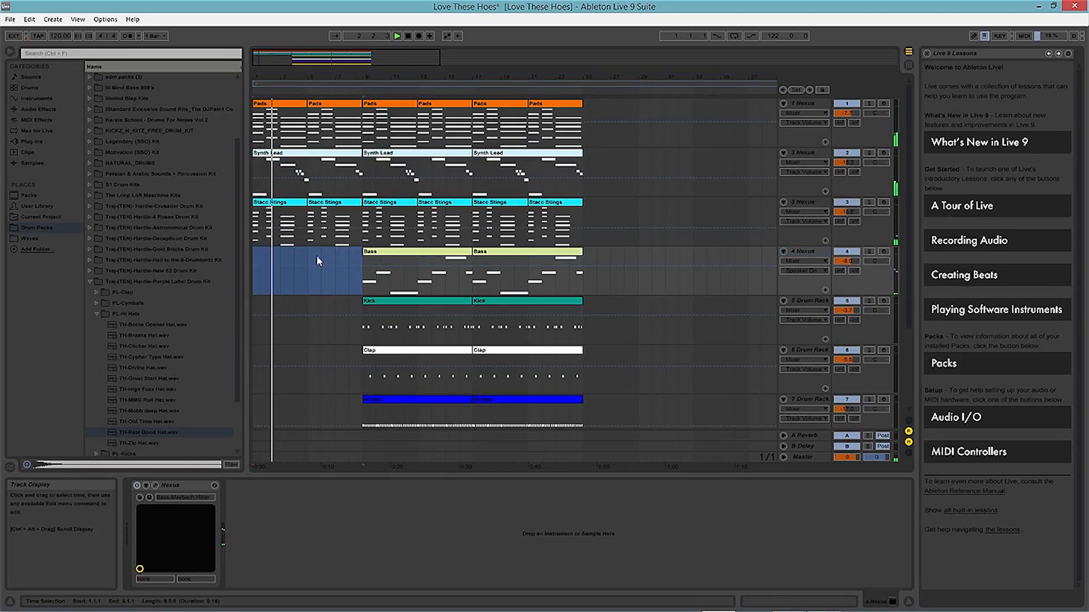
key("space")
key("space")
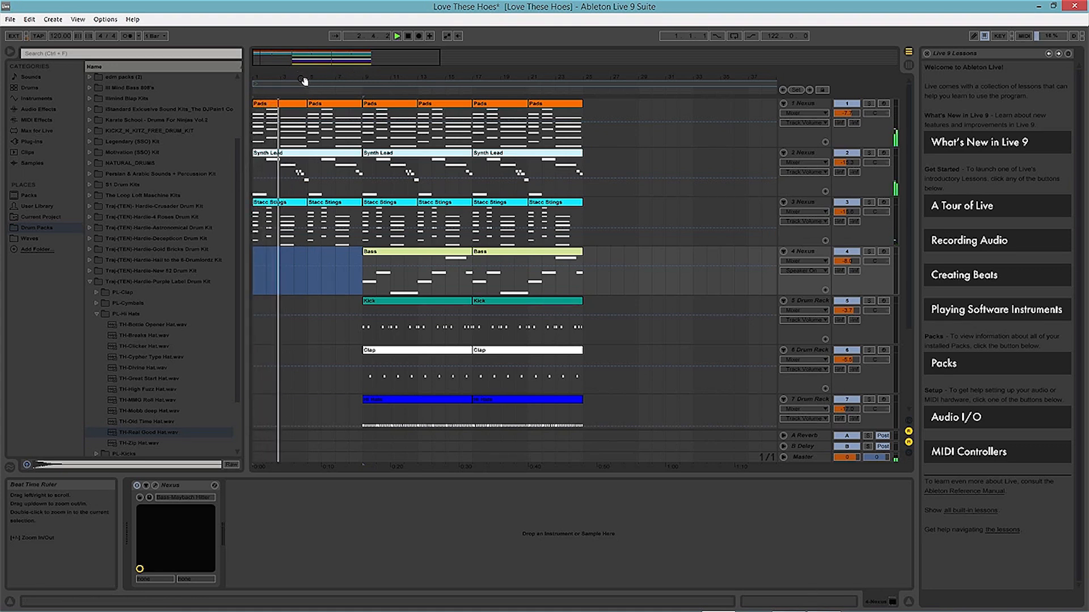
scroll(482, 257, "down", 3)
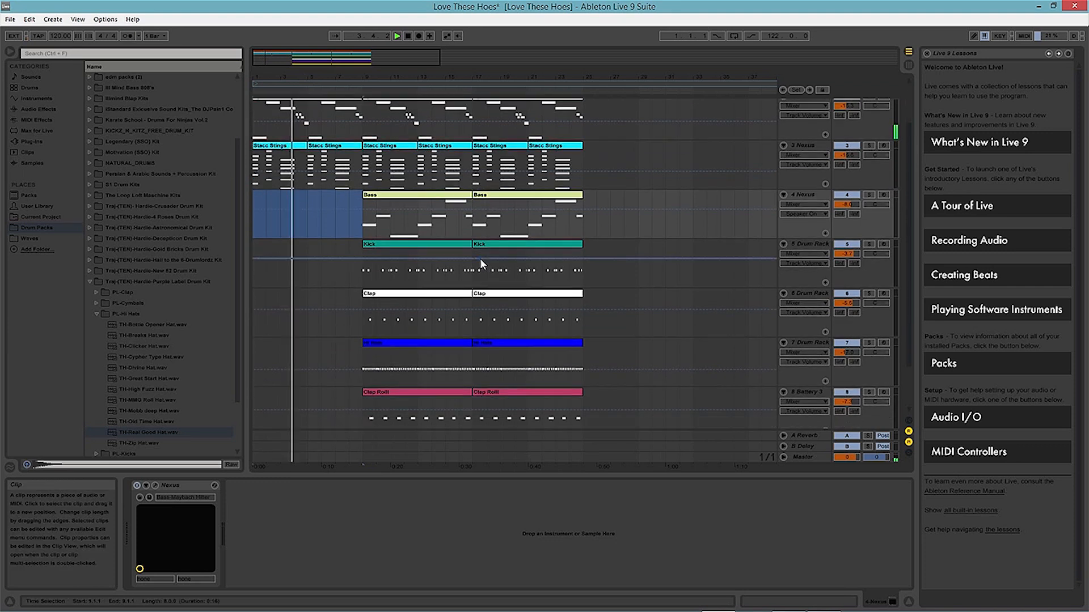
scroll(480, 258, "up", 3)
key("space")
- Put Bass clips back at bars 1 and 9, trim the first one to start at bar 5, and play from there
left_click_drag(414, 255, 308, 263)
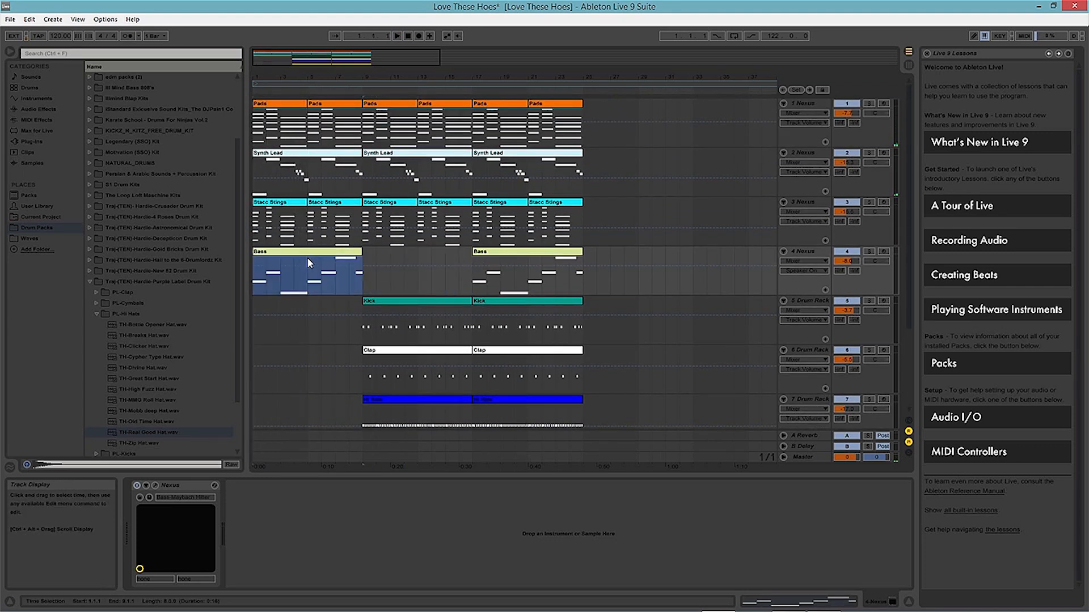
key("ctrl+d")
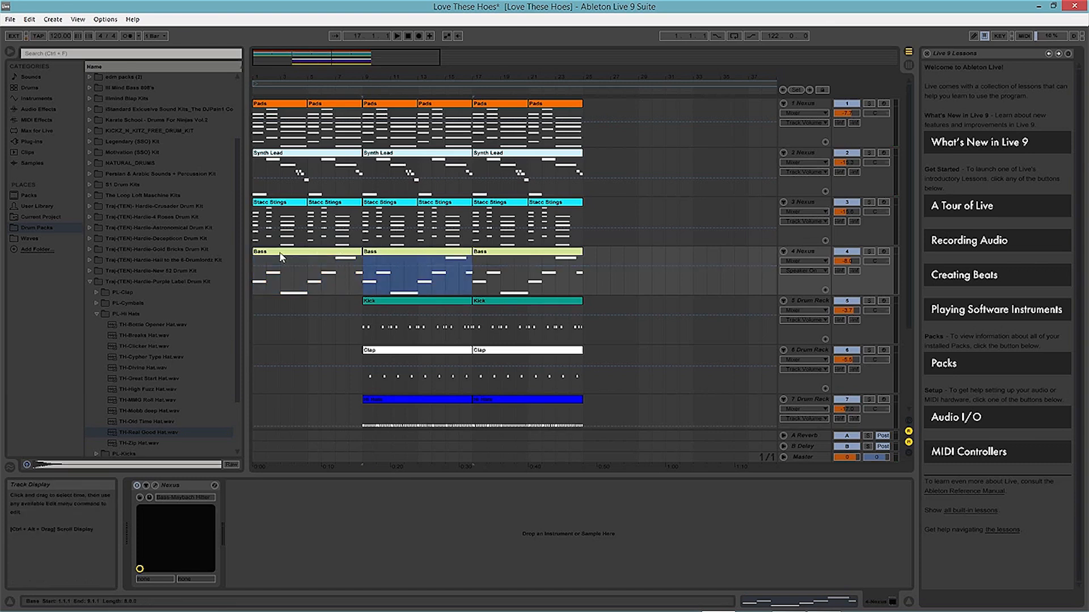
left_click_drag(254, 252, 308, 254)
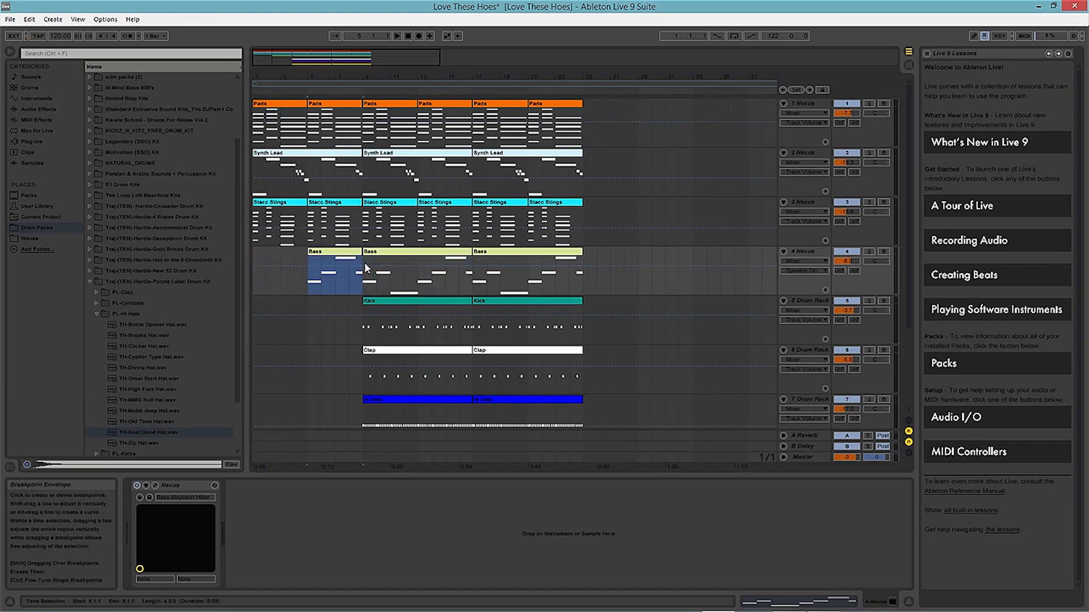
key("space")
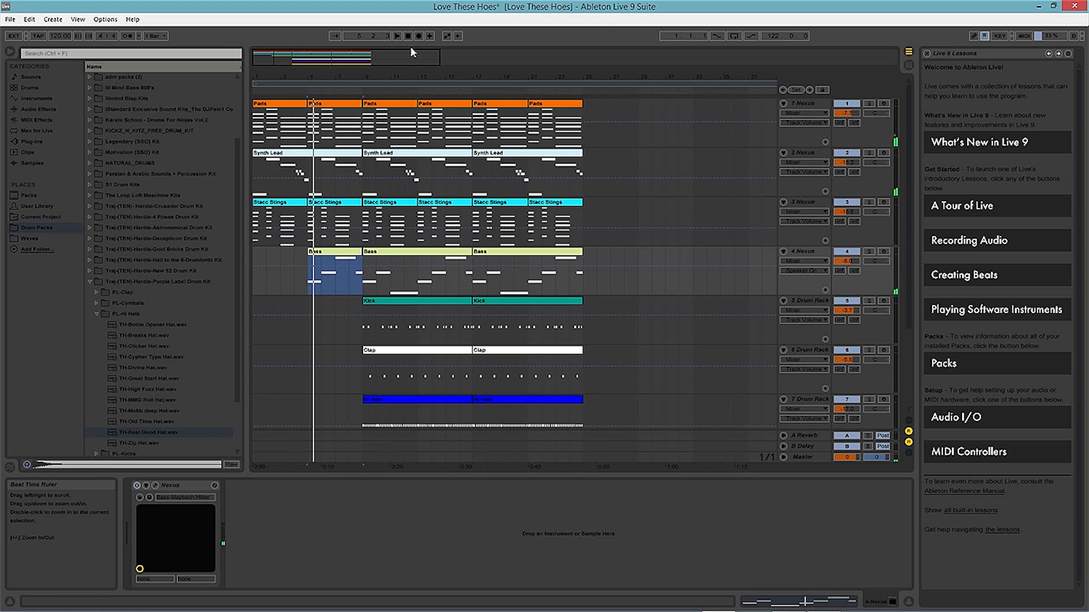
- Play the arrangement from the start and listen through the bass and drum entries
left_click(409, 36)
key("space")
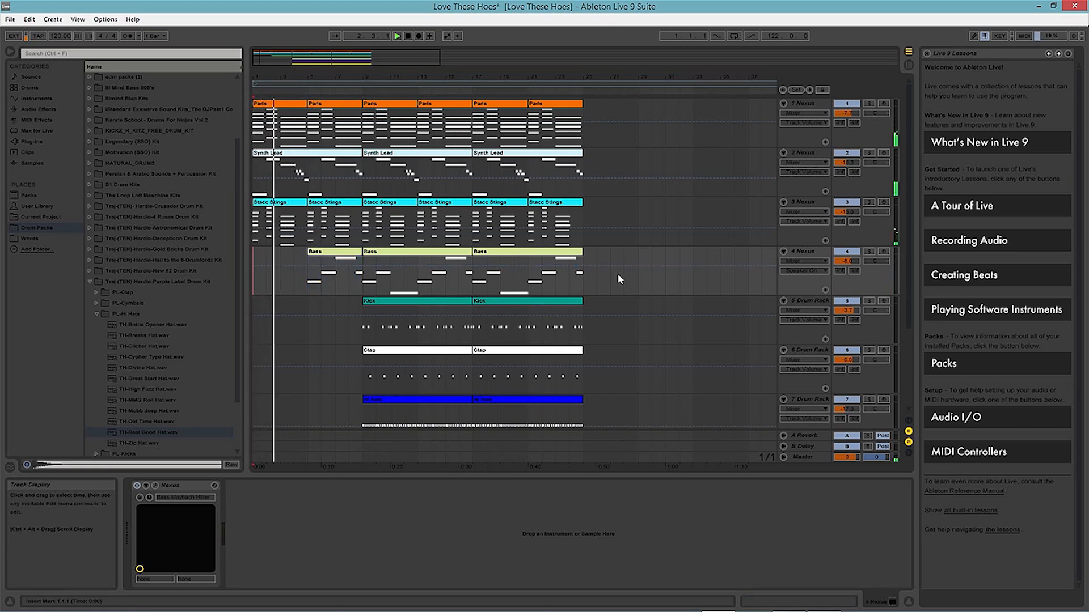
scroll(617, 275, "down", 5)
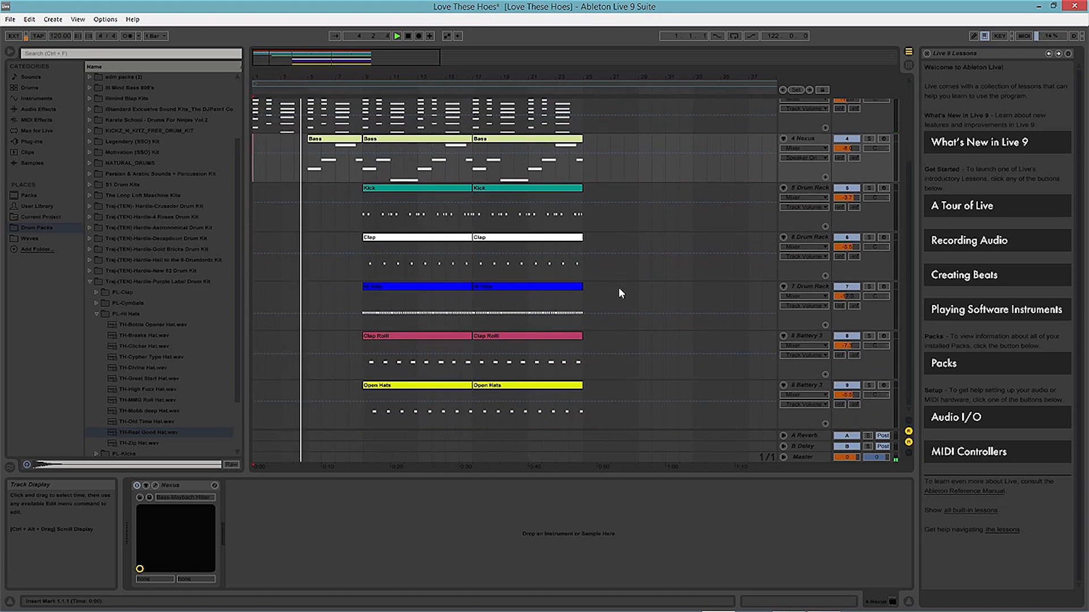
scroll(617, 287, "up", 4)
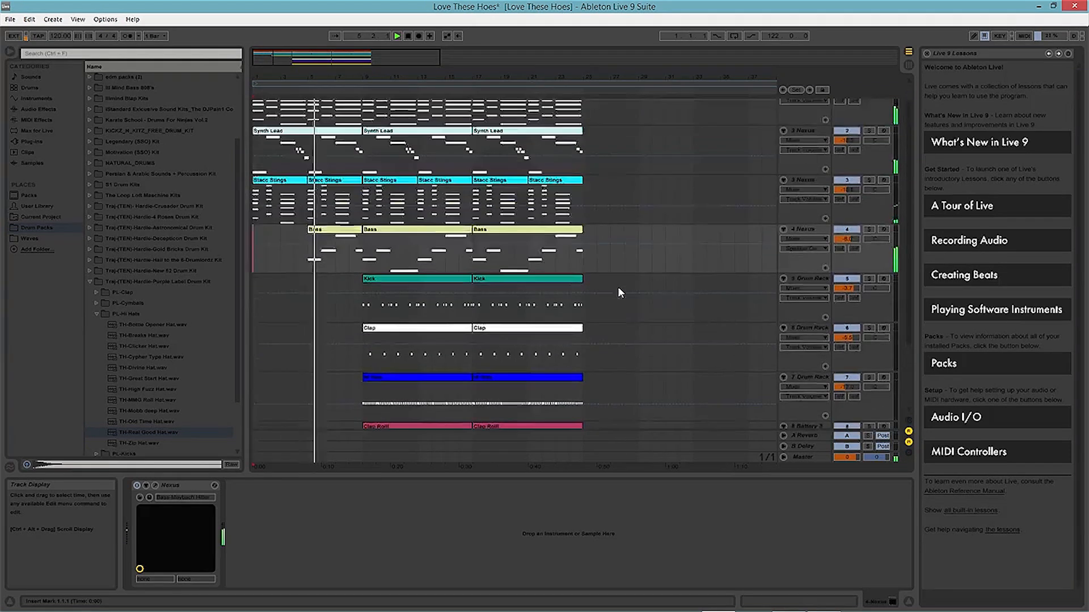
scroll(618, 287, "up", 1)
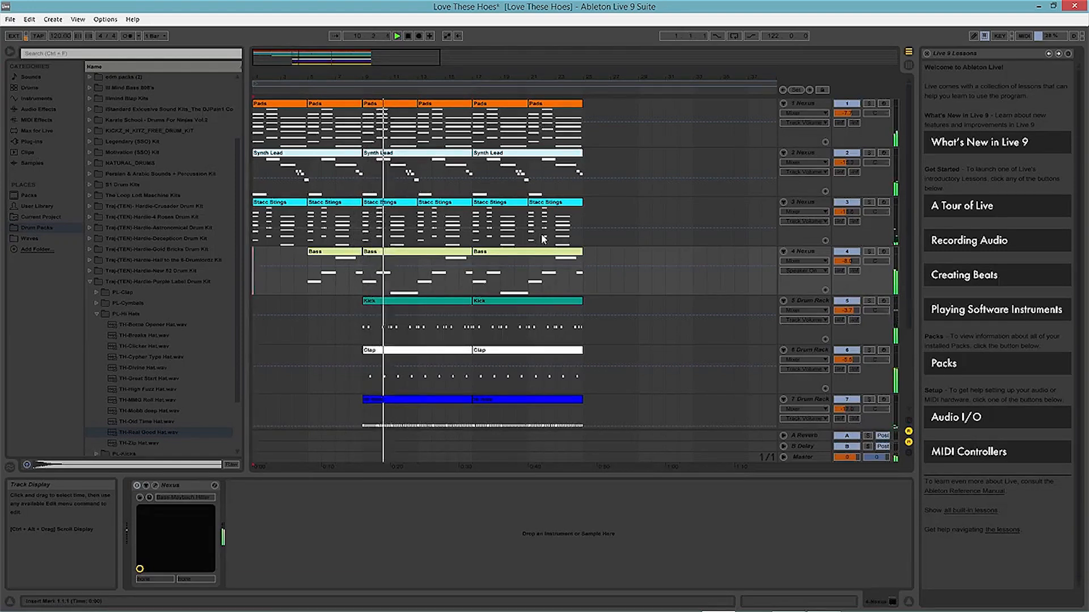
key("space")
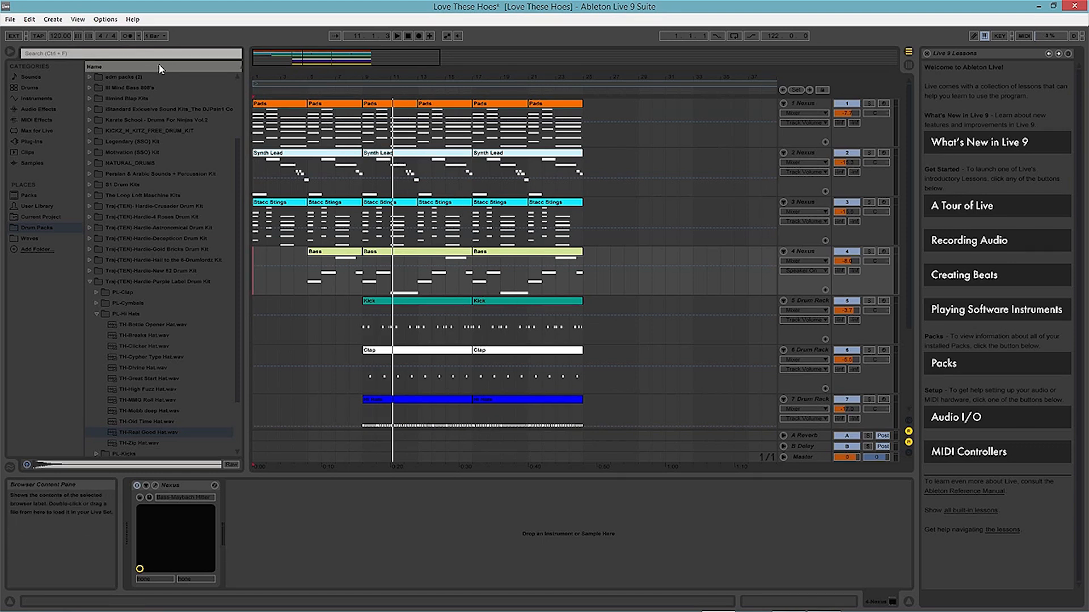
- Delete the Synth Lead clip that starts at bar 17 and play from there
left_click_drag(480, 79, 407, 79)
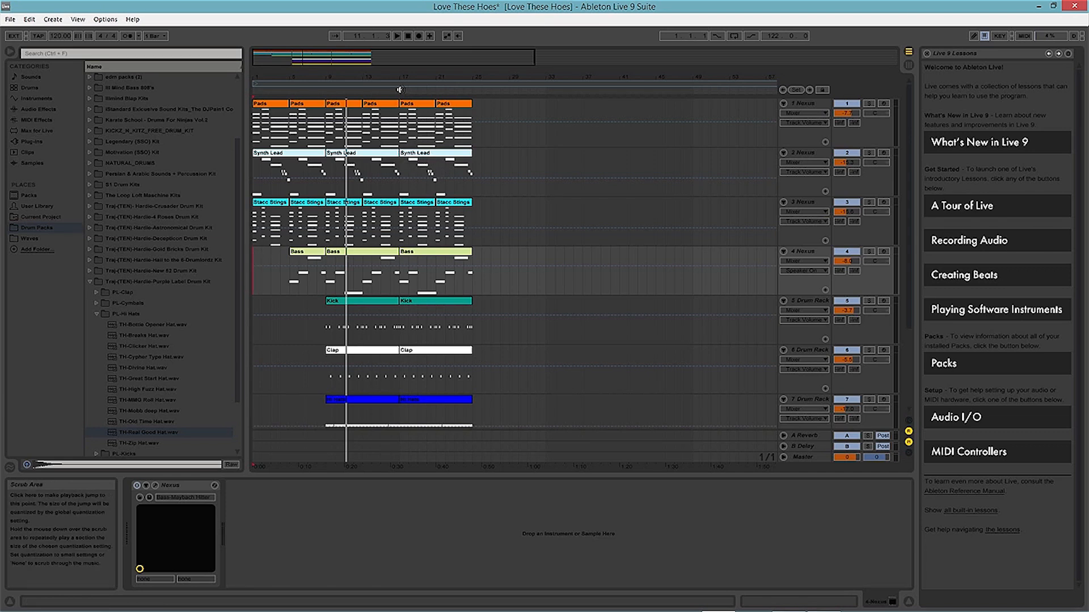
left_click(426, 156)
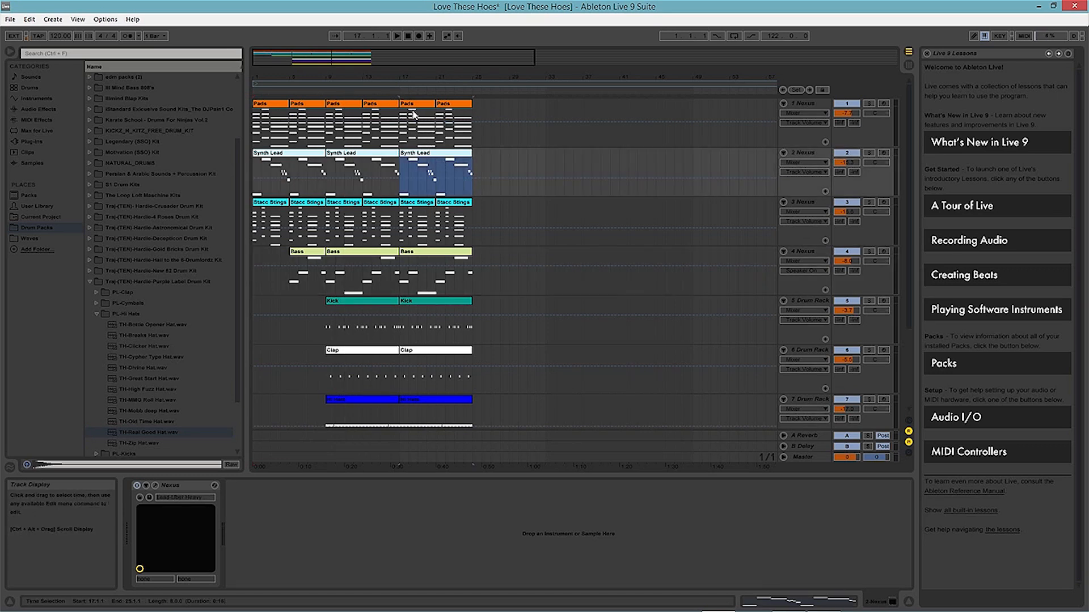
key("Delete")
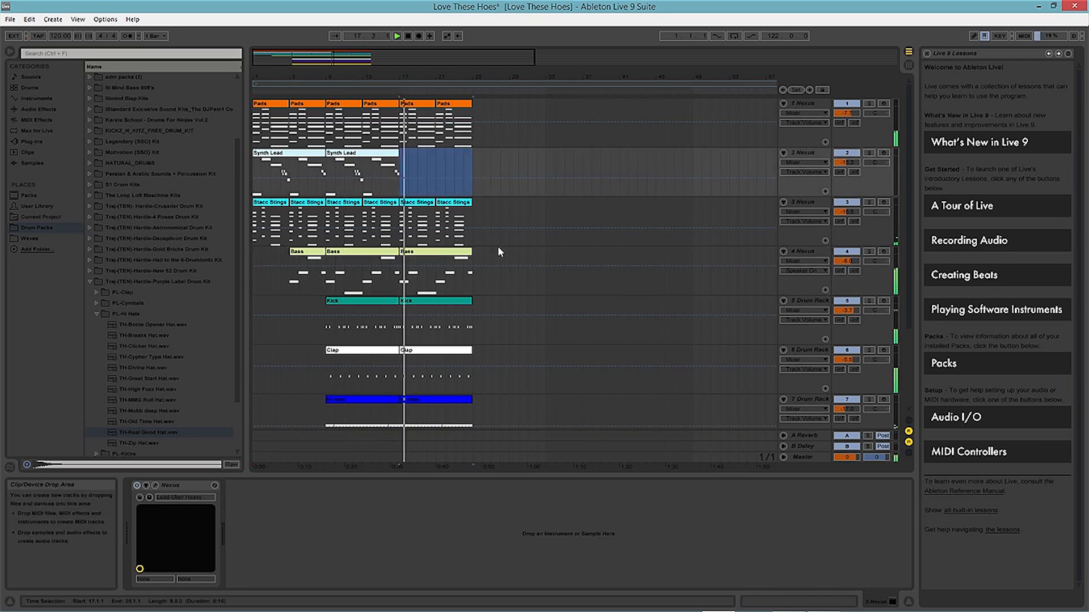
- Duplicate bars 17 to 25 on all tracks twice in a row, extending the section to bar 41
scroll(498, 245, "down", 4)
left_click_drag(473, 387, 400, 4)
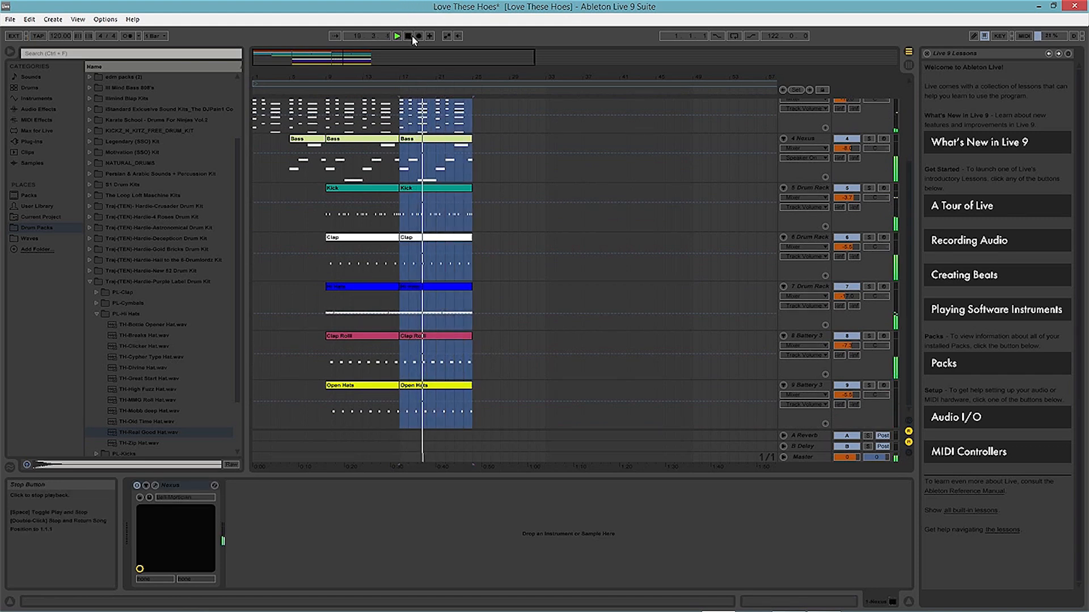
key("ctrl+d")
key("space")
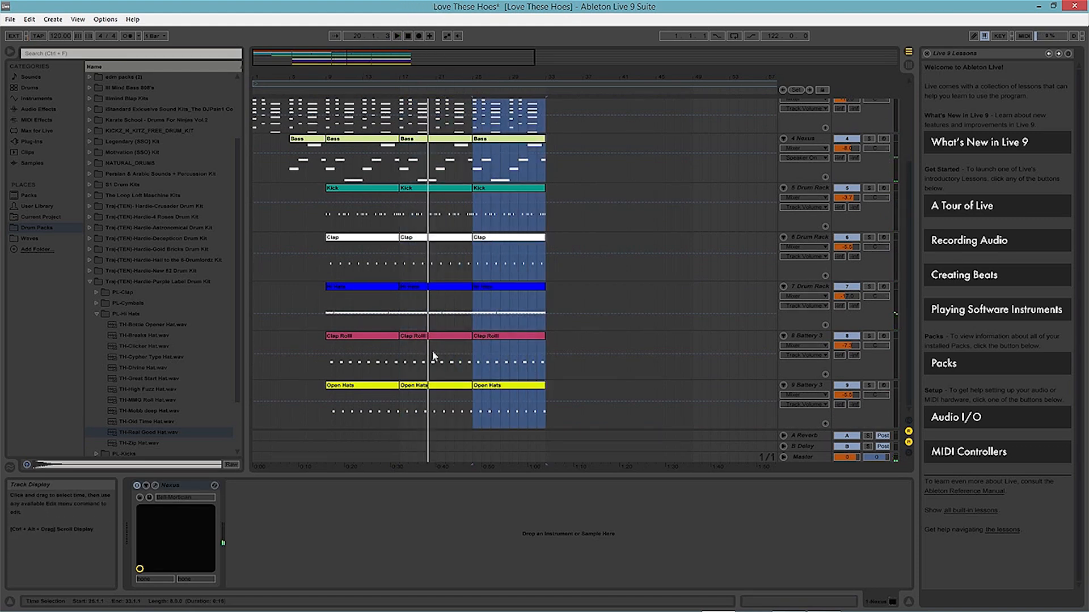
scroll(479, 295, "up", 5)
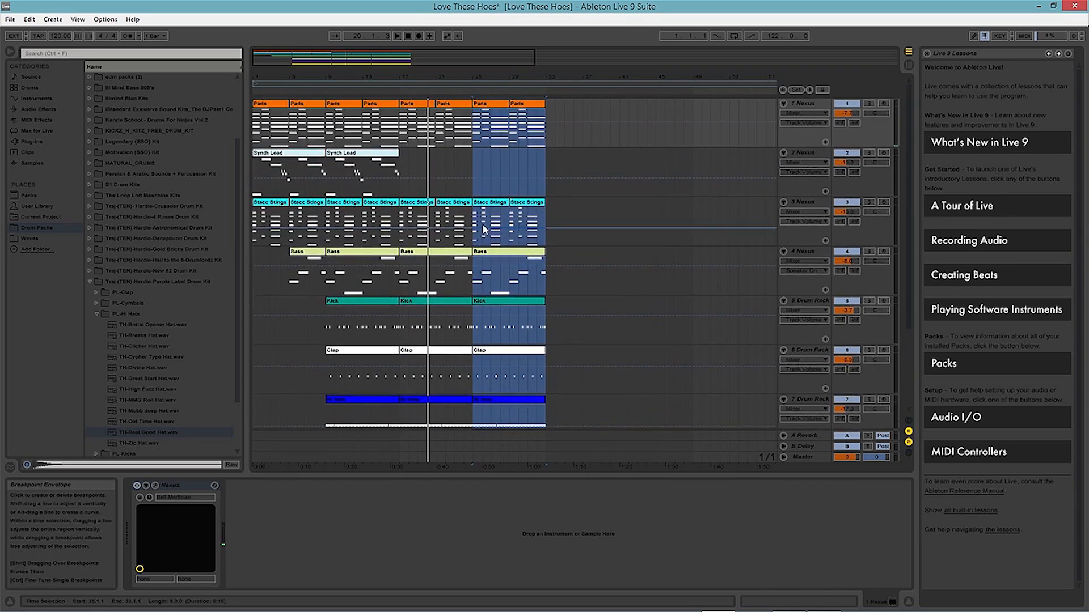
scroll(574, 453, "down", 4)
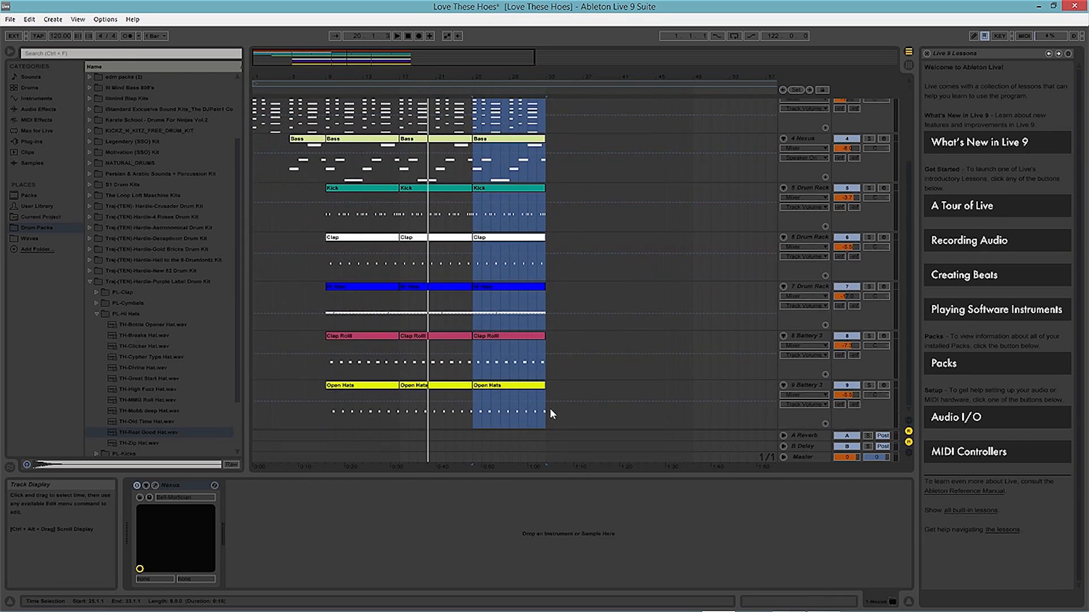
key("ctrl+d")
scroll(481, 225, "up", 3)
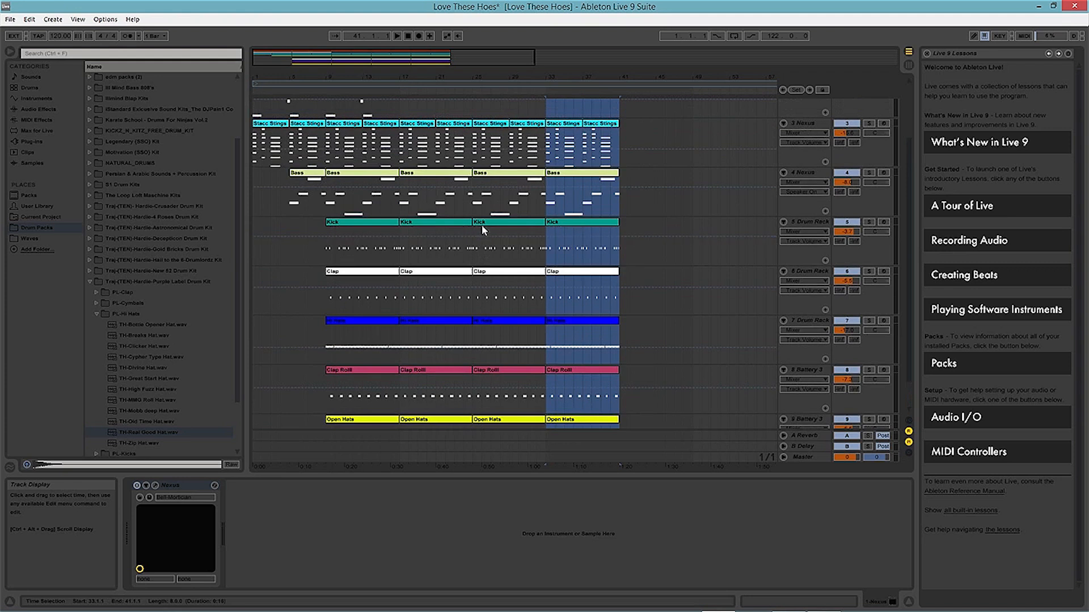
scroll(499, 244, "down", 3)
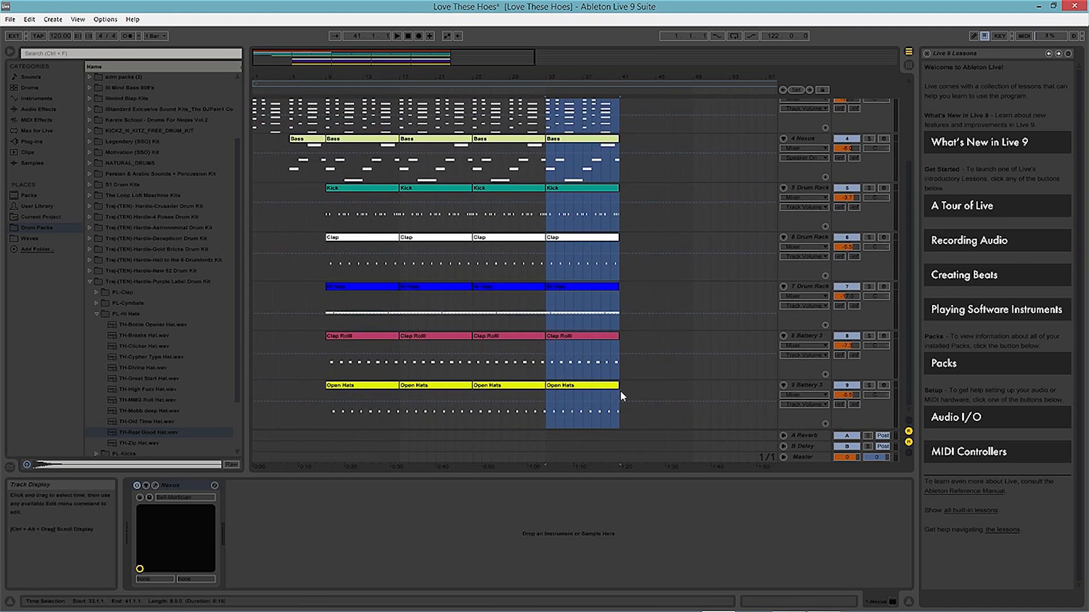
scroll(620, 392, "up", 3)
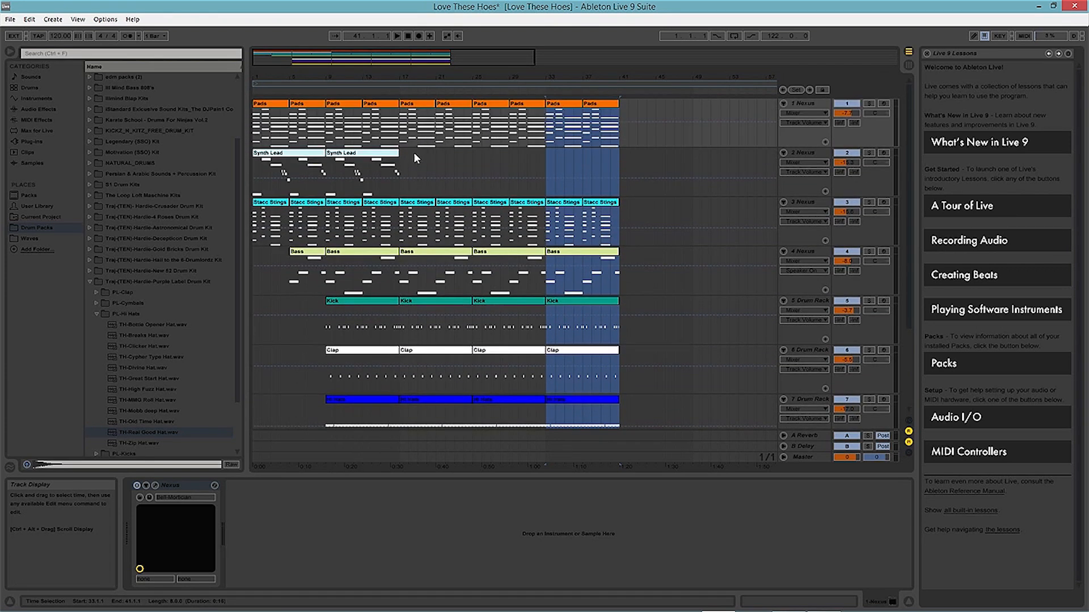
- Listen to the transition into bar 17 and trim the Kick clip there to start at bar 19
left_click(390, 88)
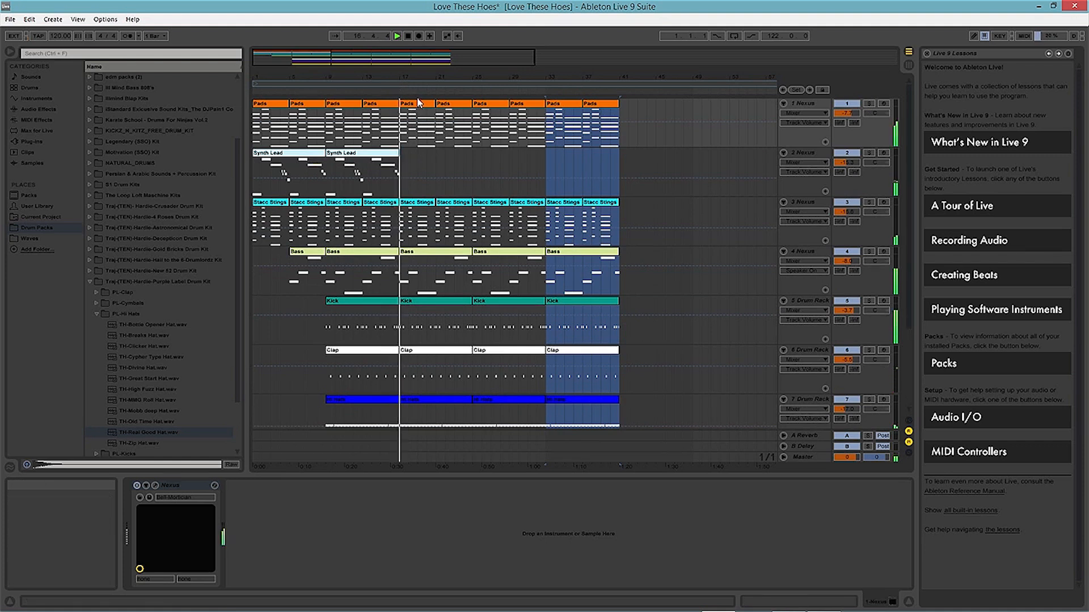
left_click_drag(414, 78, 423, 122)
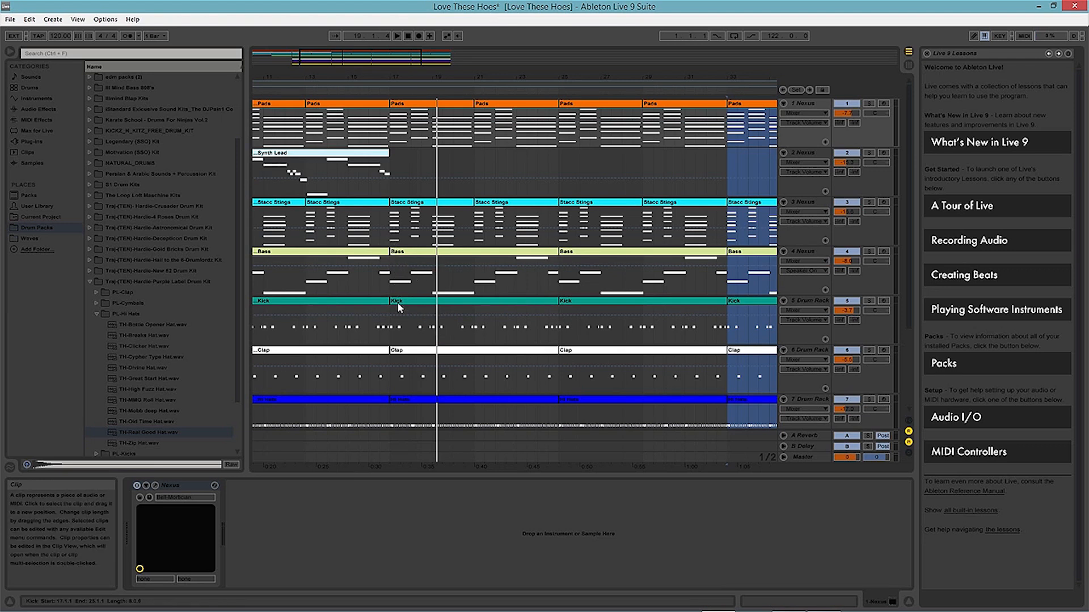
left_click_drag(392, 301, 440, 291)
scroll(411, 341, "down", 4)
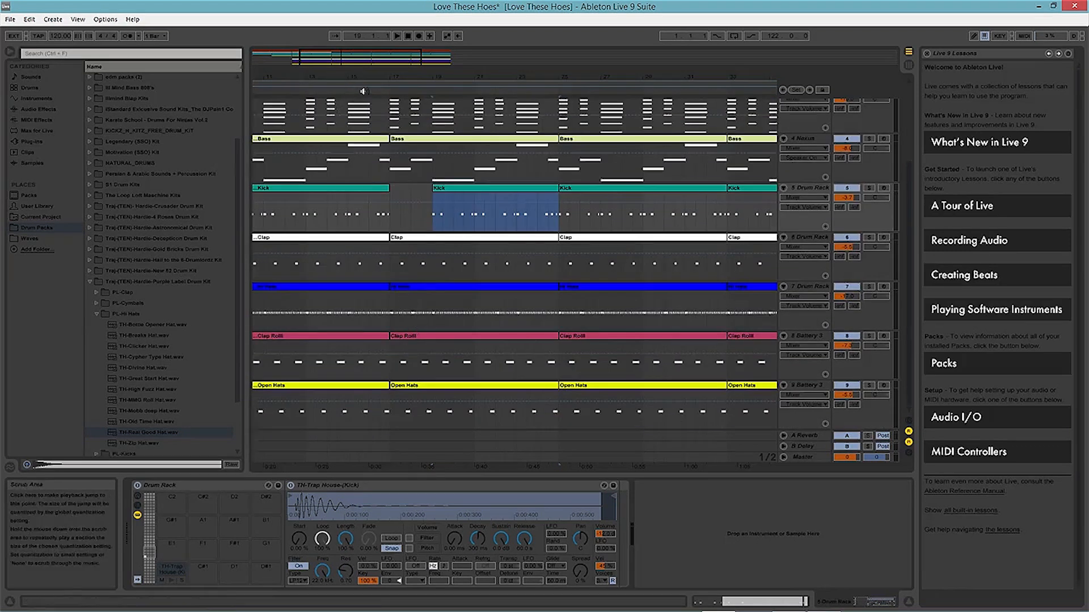
- Replay the transition into bar 17 and trim the Hi Hats clip there to start at bar 19
left_click(364, 91)
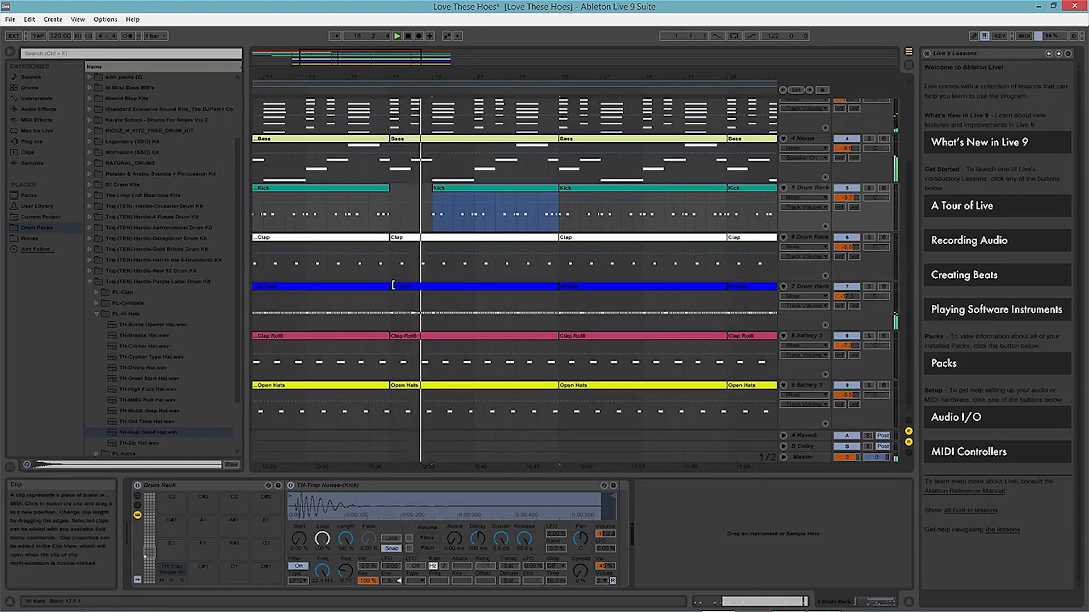
left_click_drag(394, 286, 425, 285)
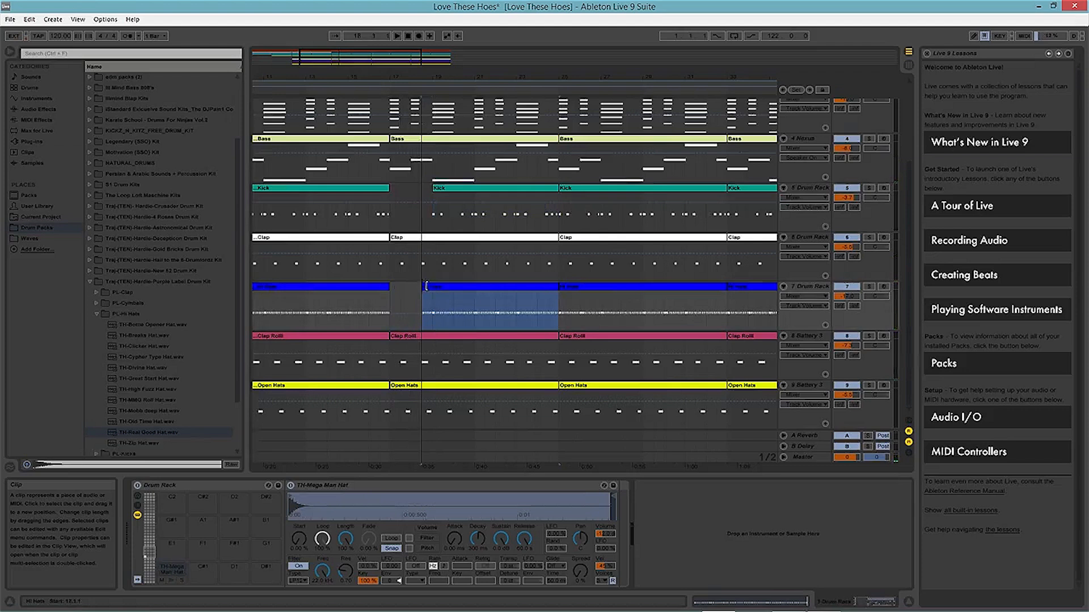
key("space")
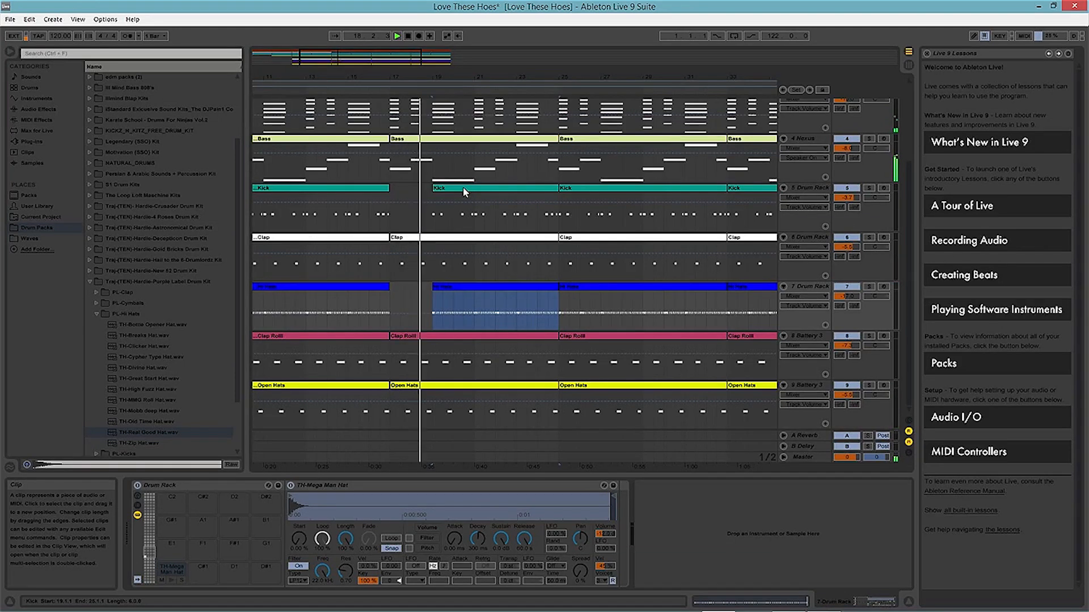
left_click(475, 317)
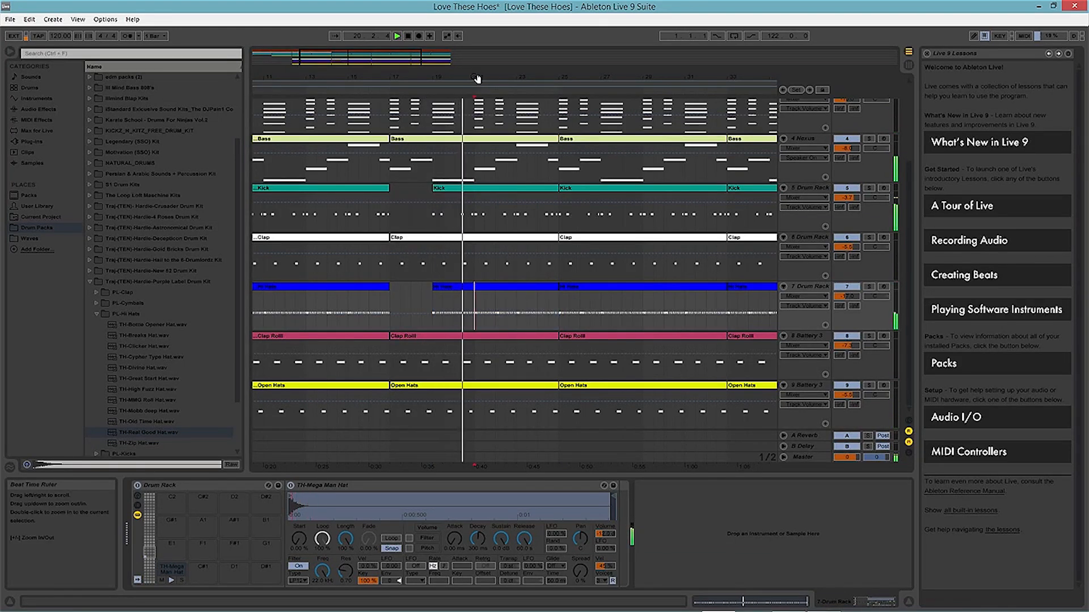
key("space")
- Delete two-bar sections of the Hi Hats starting at bars 21, 25, 29 and 33
left_click_drag(477, 78, 477, 55)
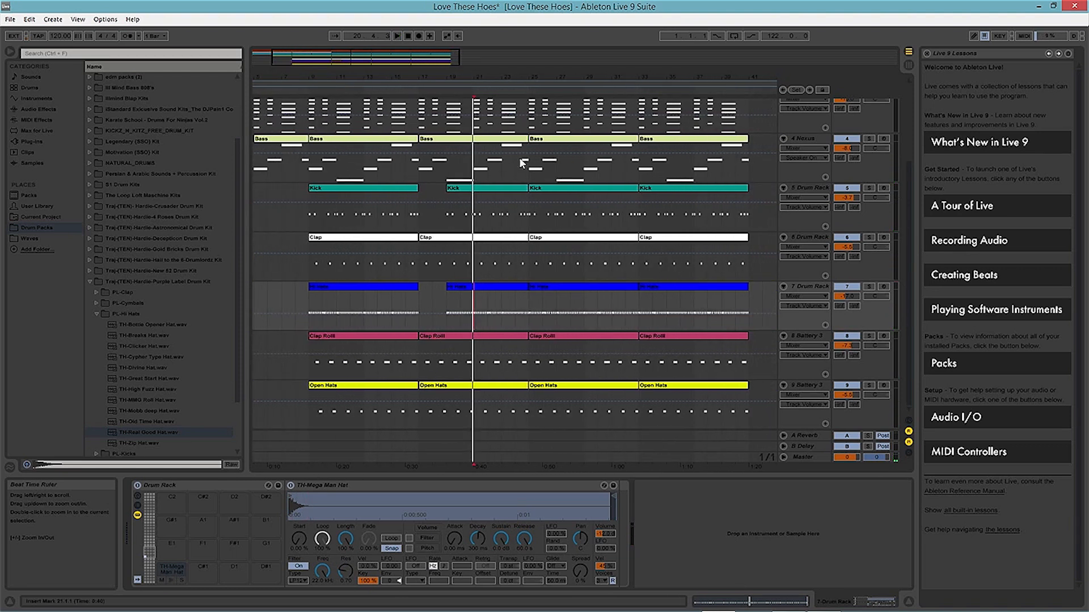
scroll(535, 254, "up", 1)
scroll(536, 256, "up", 3)
scroll(536, 258, "down", 5)
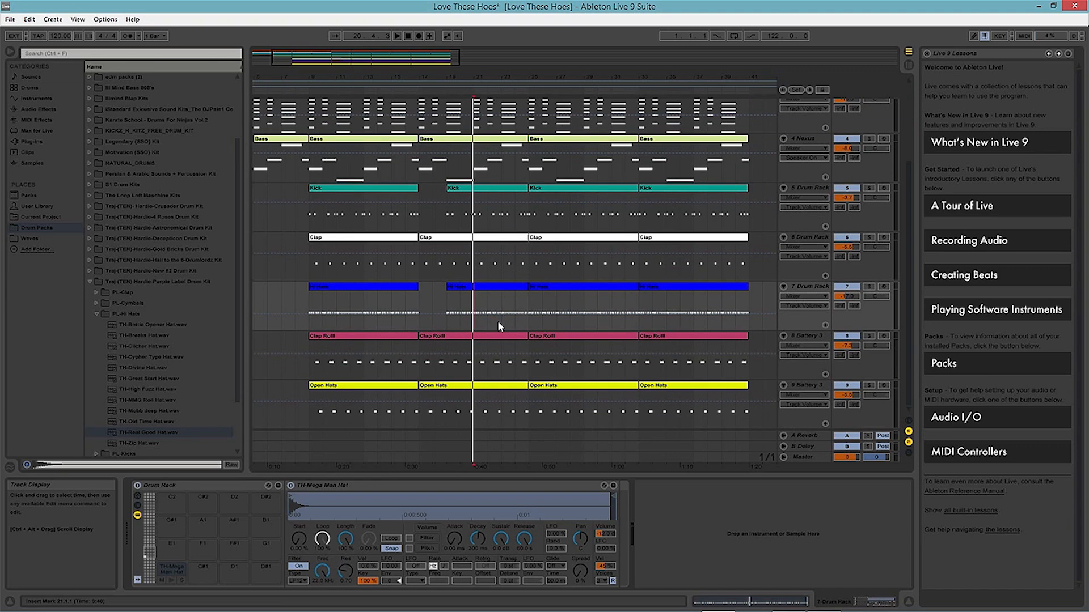
left_click_drag(499, 322, 551, 319)
key("Delete")
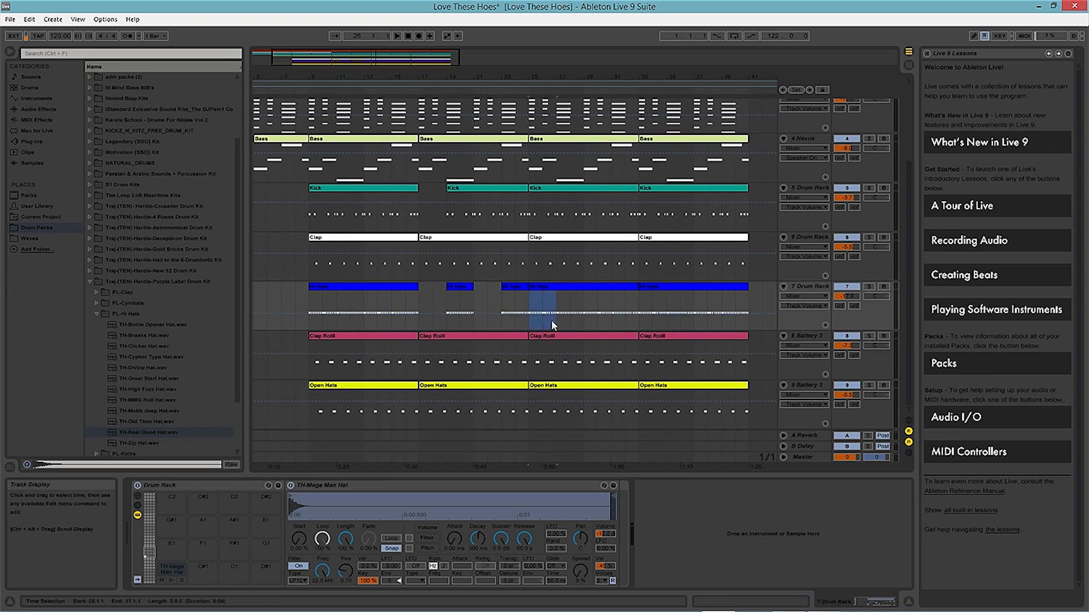
key("Delete")
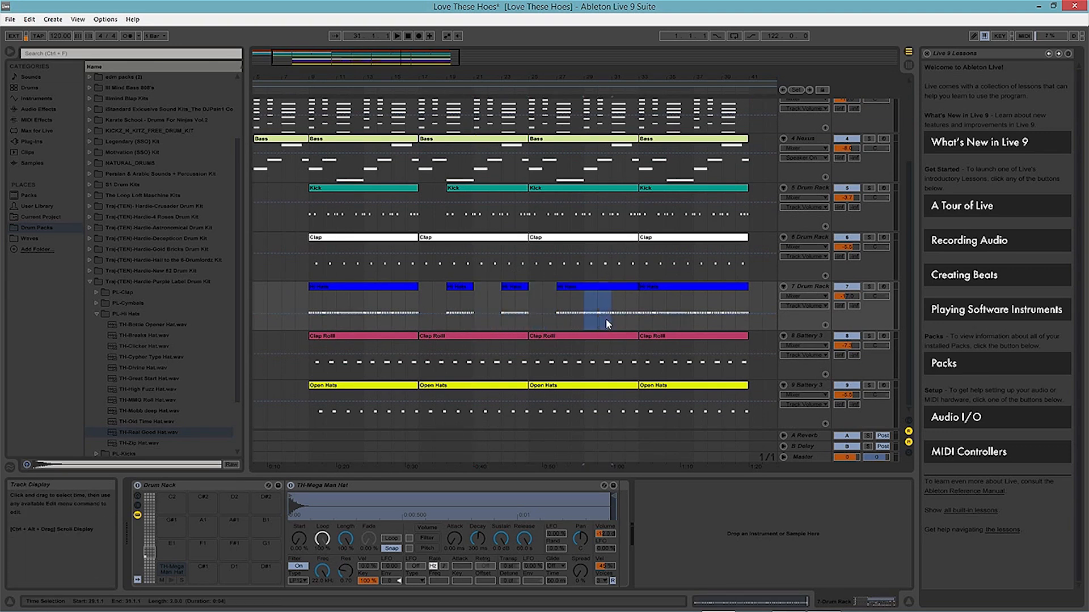
key("Delete")
left_click_drag(640, 318, 669, 320)
key("Delete")
- Delete bar 40 from the Kick, Clap, Hi Hats, Clap Roll and Open Hats tracks
scroll(738, 138, "up", 1)
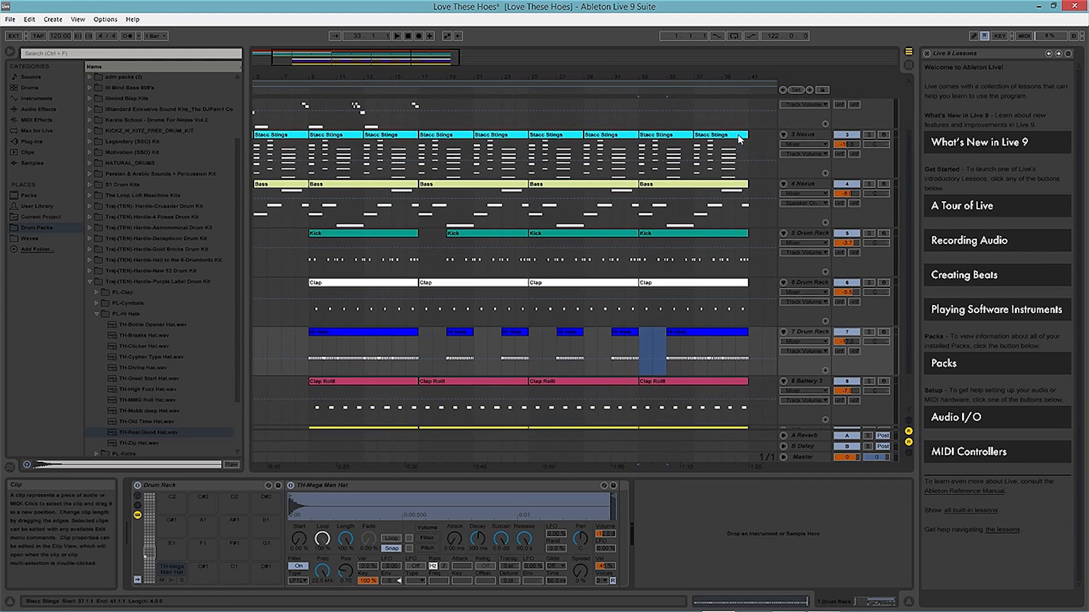
scroll(742, 108, "up", 1)
scroll(736, 194, "down", 3)
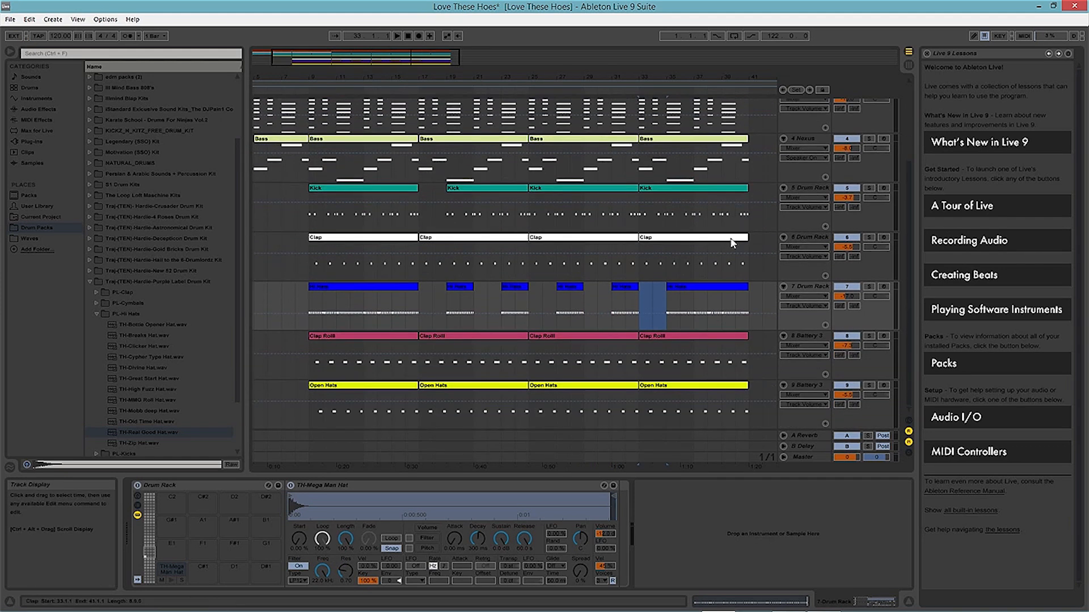
left_click_drag(748, 386, 741, 301)
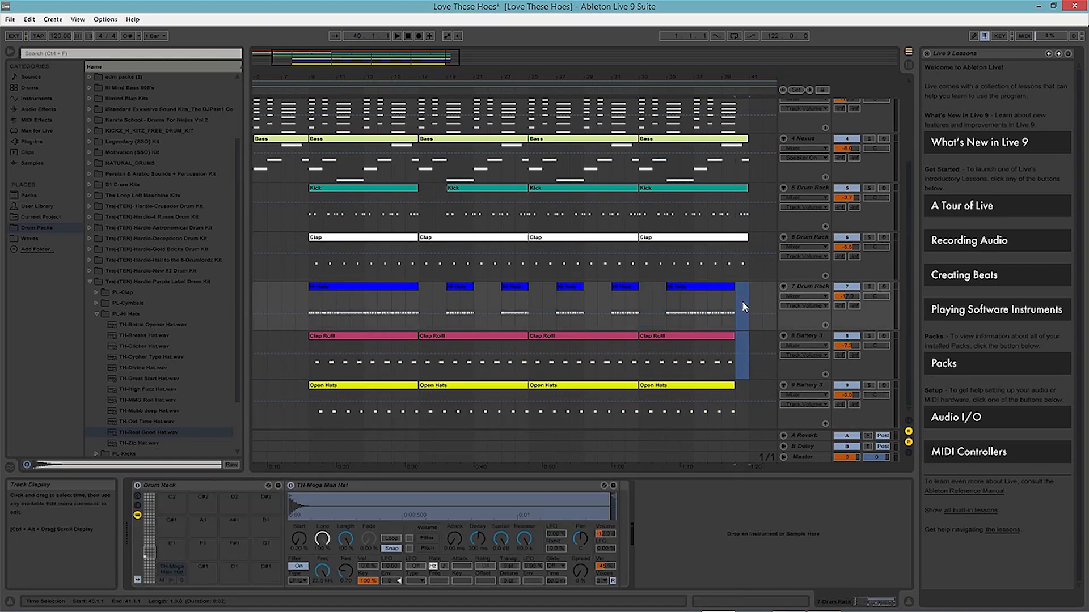
key("Delete")
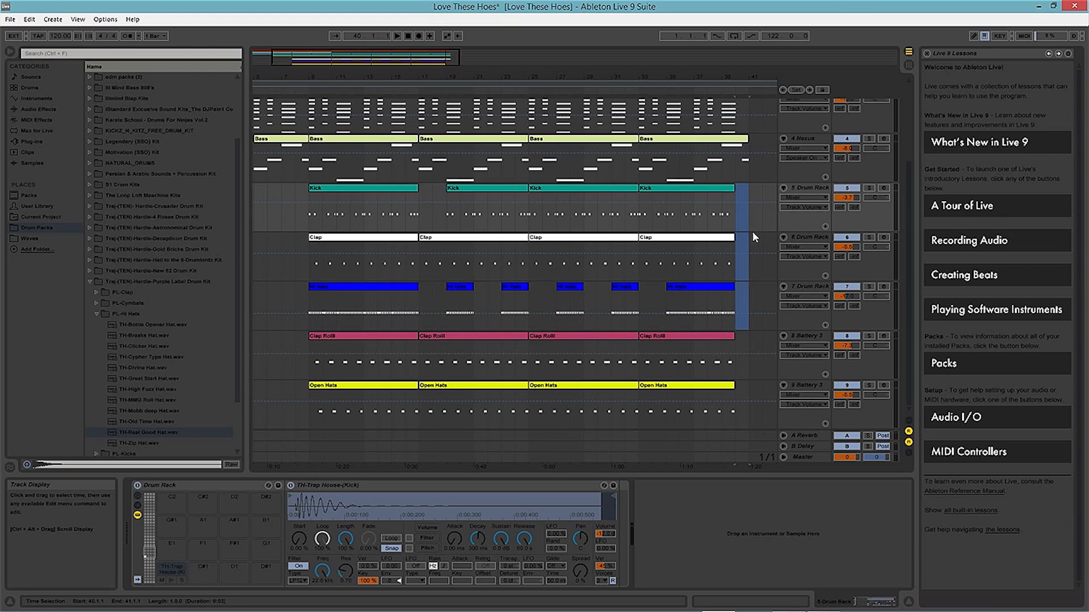
- Play the verse section from bar 17 and delete the Hi Hats from bar 37 to bar 39
scroll(752, 231, "up", 2)
left_click(419, 88)
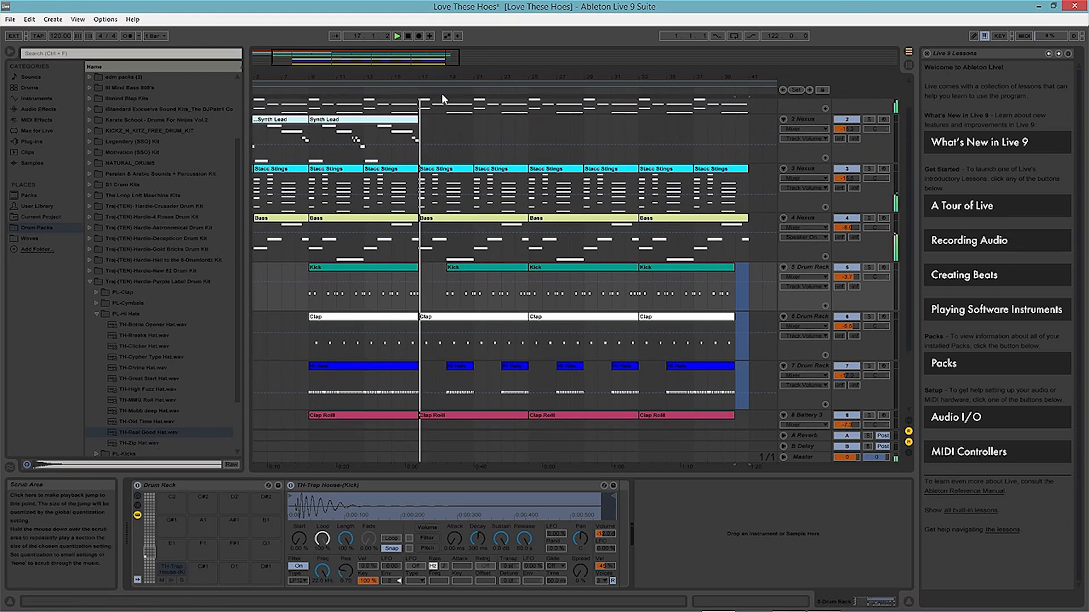
scroll(481, 148, "up", 1)
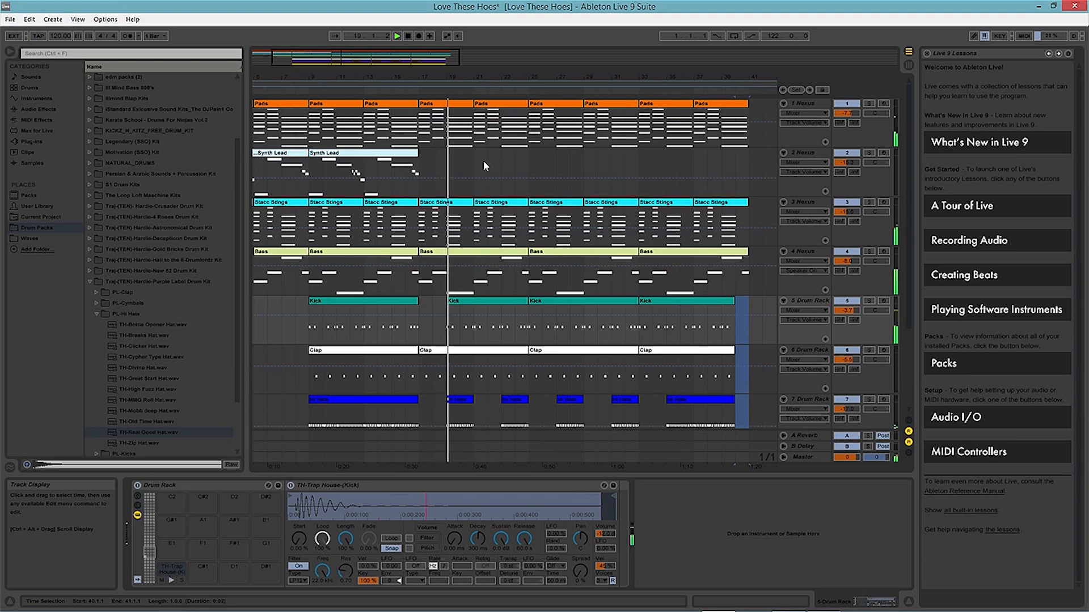
scroll(483, 161, "down", 1)
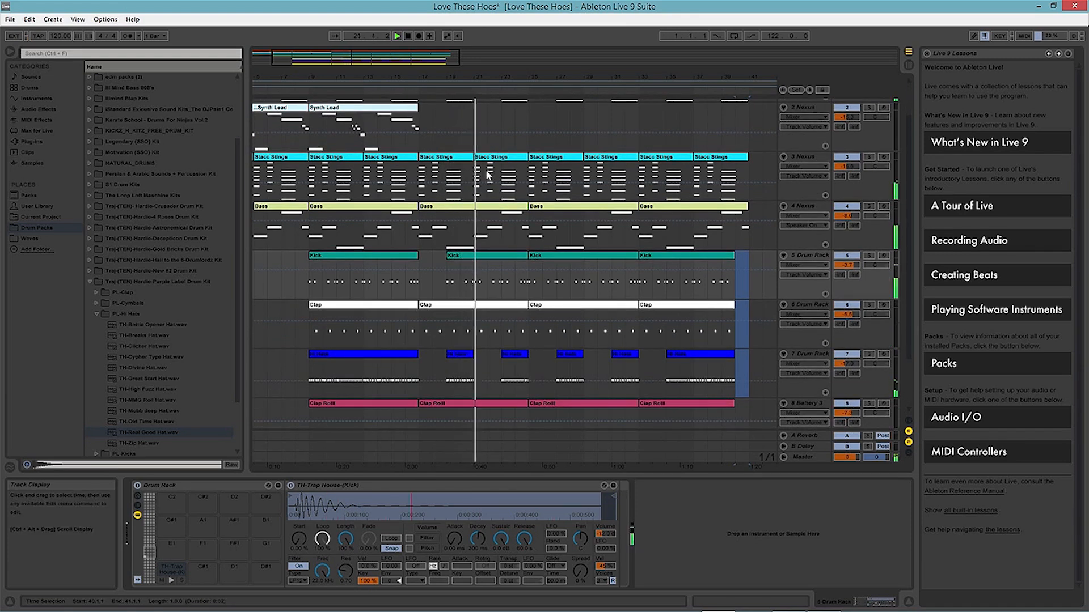
scroll(539, 244, "down", 2)
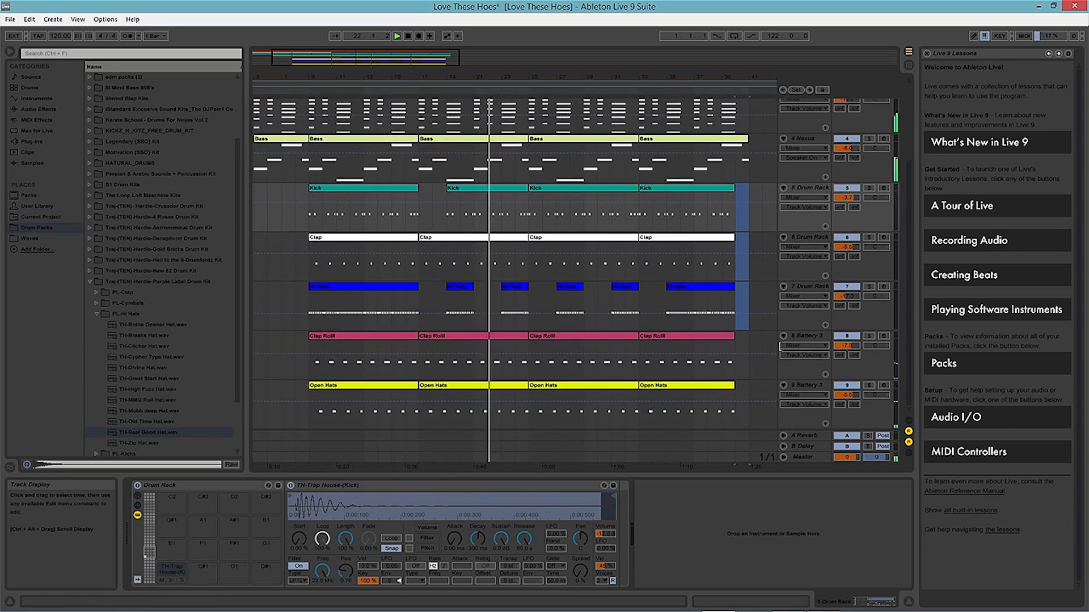
left_click_drag(697, 324, 717, 322)
key("Delete")
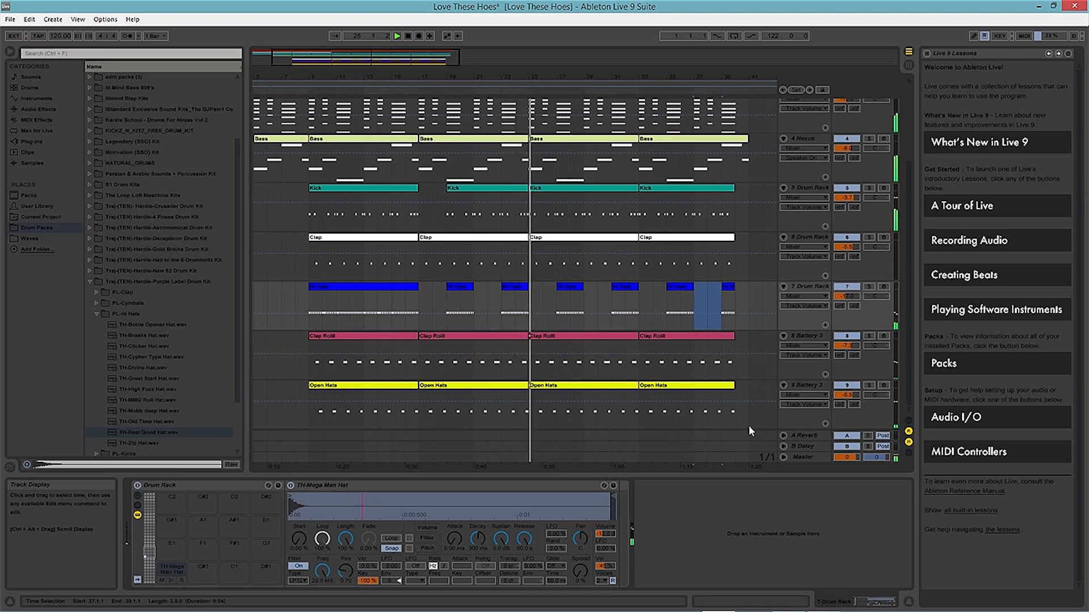
- Stop playback and duplicate the section from bar 9 to bar 41 on all tracks three times, up to bar 137
key("space")
mouse_move(602, 77)
left_mouse_down()
mouse_move(603, 23)
mouse_move(603, 81)
mouse_move(602, 61)
left_mouse_up()
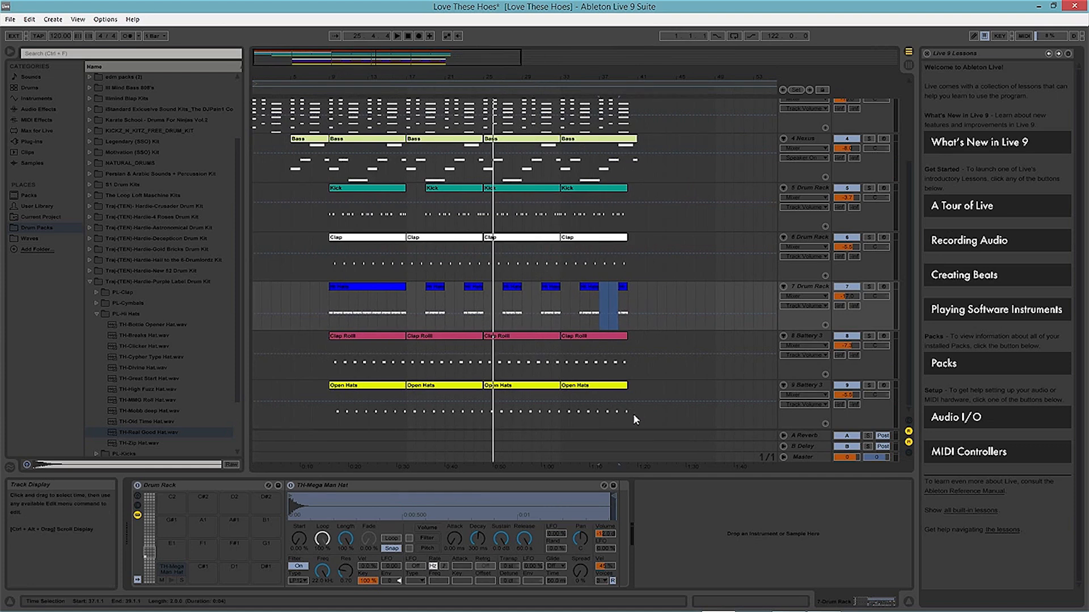
left_click_drag(629, 415, 560, 171)
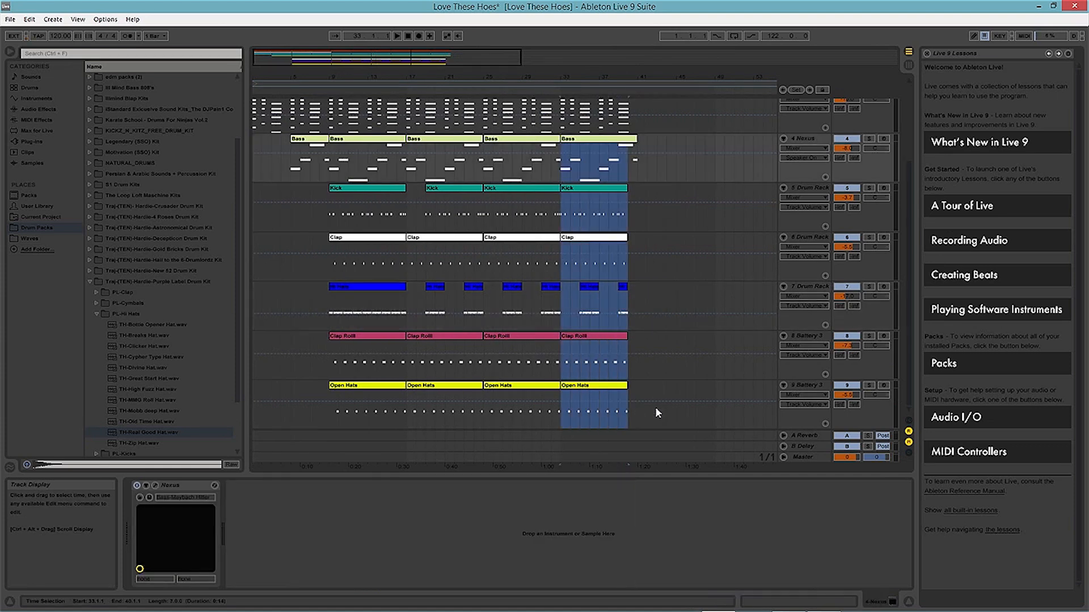
left_click_drag(638, 418, 329, 114)
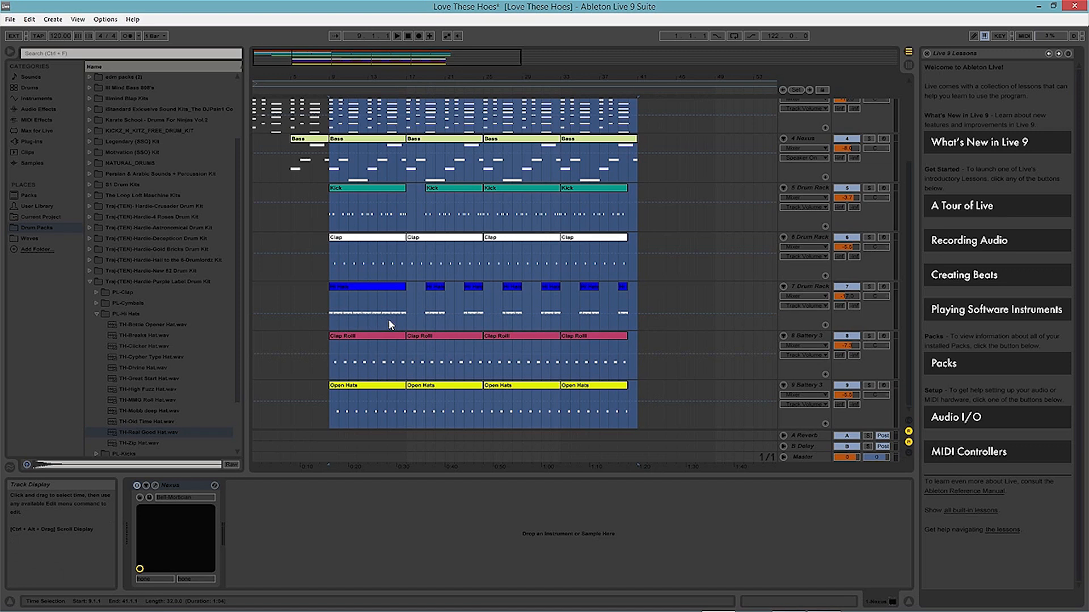
key("ctrl+d")
scroll(544, 315, "up", 5)
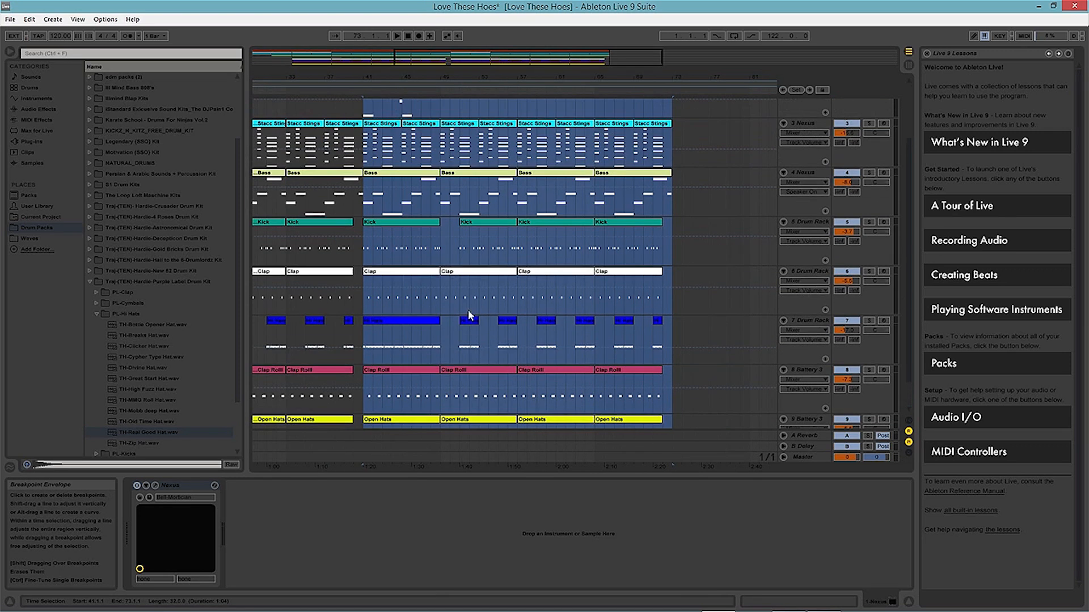
left_click_drag(499, 72, 489, 35)
key("ctrl+d")
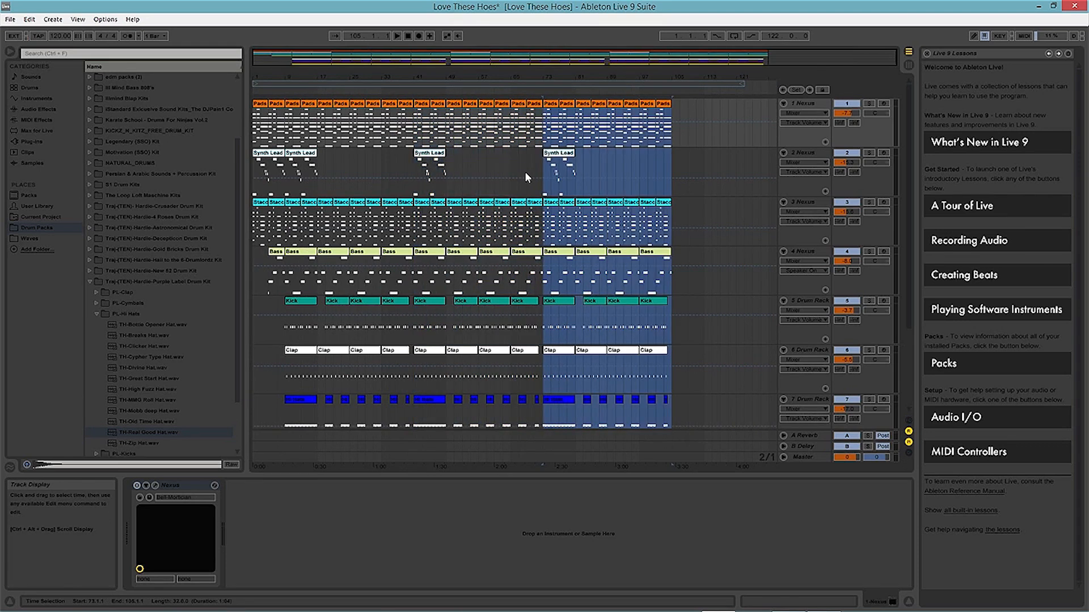
key("ctrl+d")
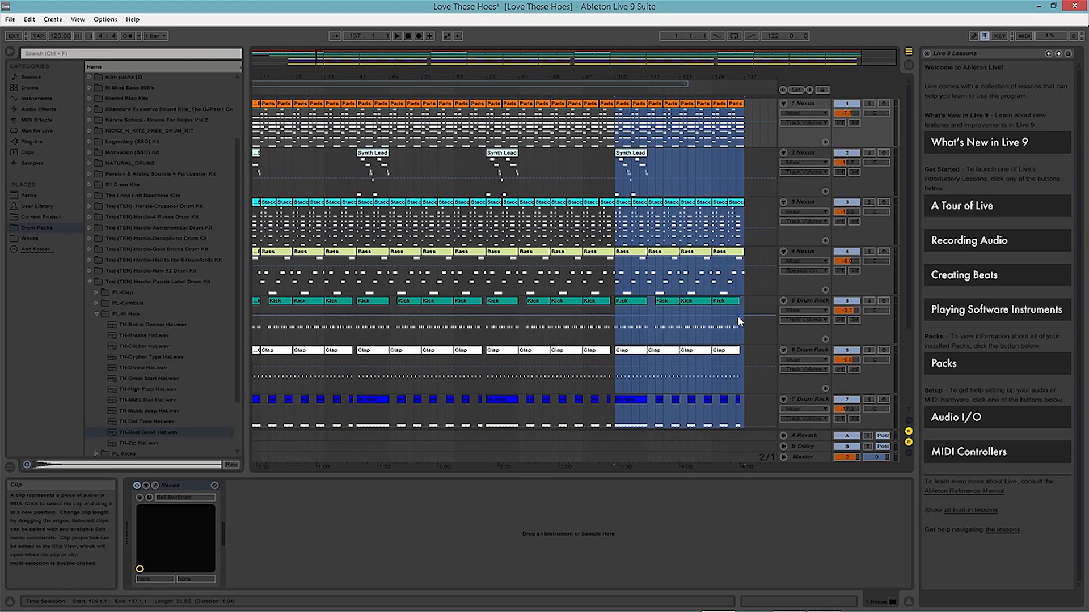
- Clear the Bass and drum tracks from bar 113 to bar 137, and the Pads, Synth Lead and Stacc Stings from bar 119 to bar 137
scroll(737, 316, "down", 4)
left_click_drag(747, 415, 649, 172)
key("Delete")
scroll(691, 210, "up", 5)
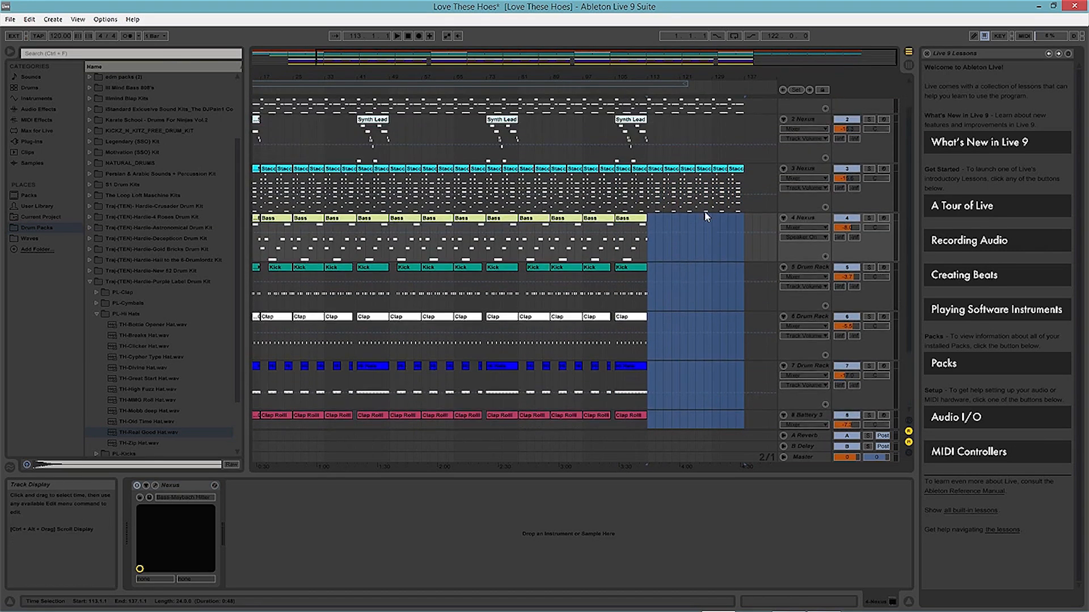
left_click_drag(744, 228, 667, 119)
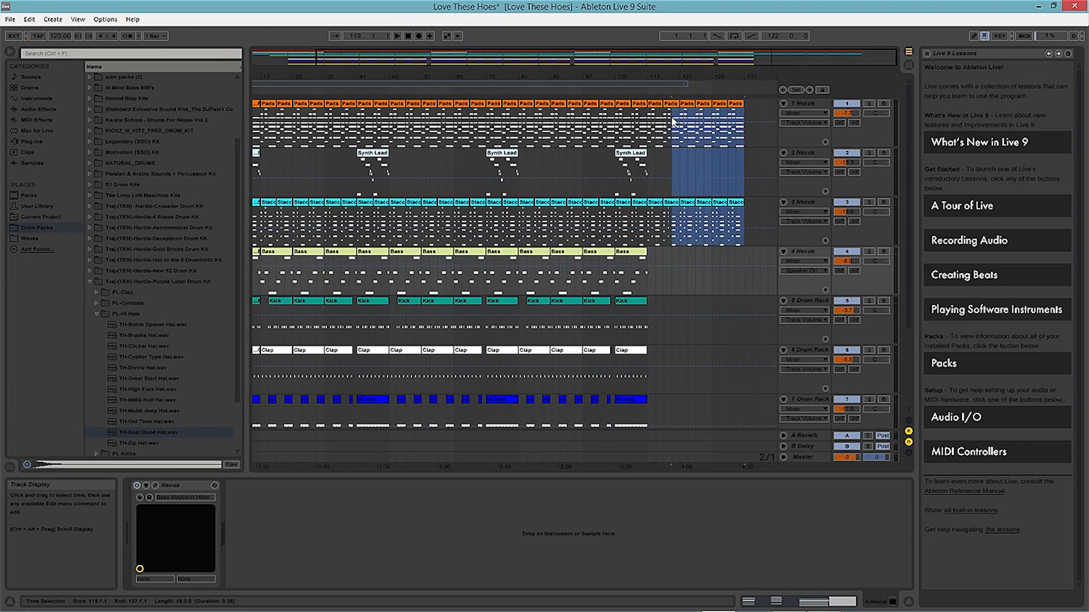
key("Delete")
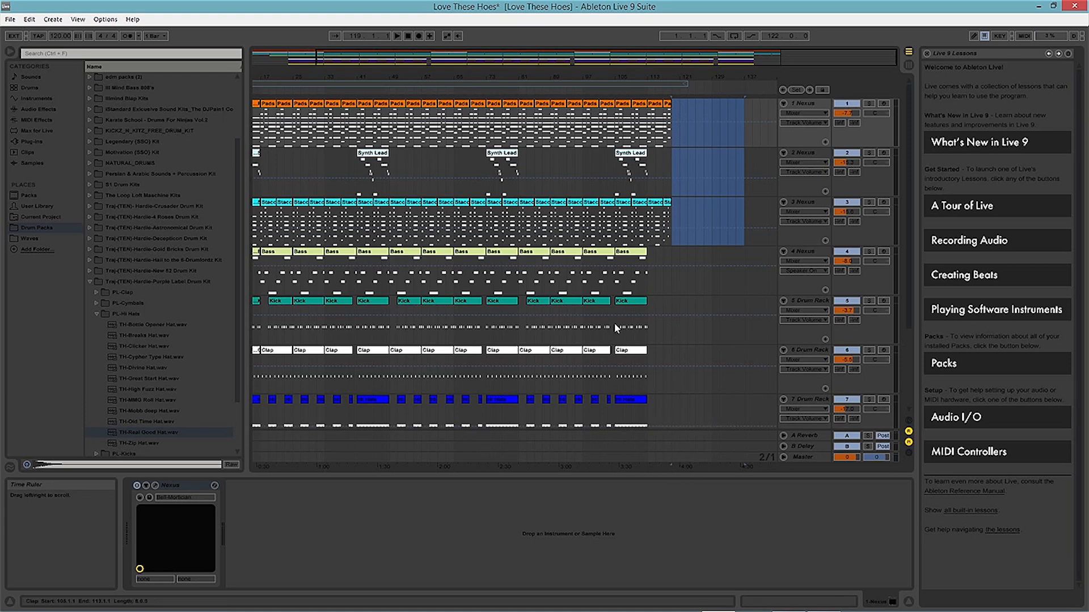
- Play the transition into bar 49 and trim the Bass clip there to start at bar 51
left_click_drag(438, 78, 494, 78)
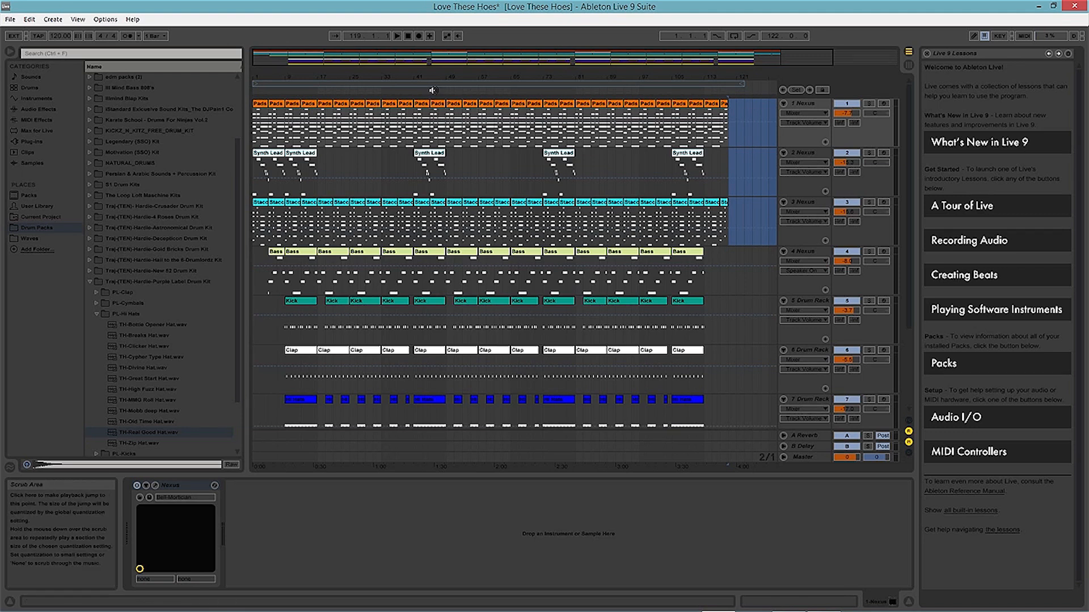
left_click_drag(445, 78, 461, 102)
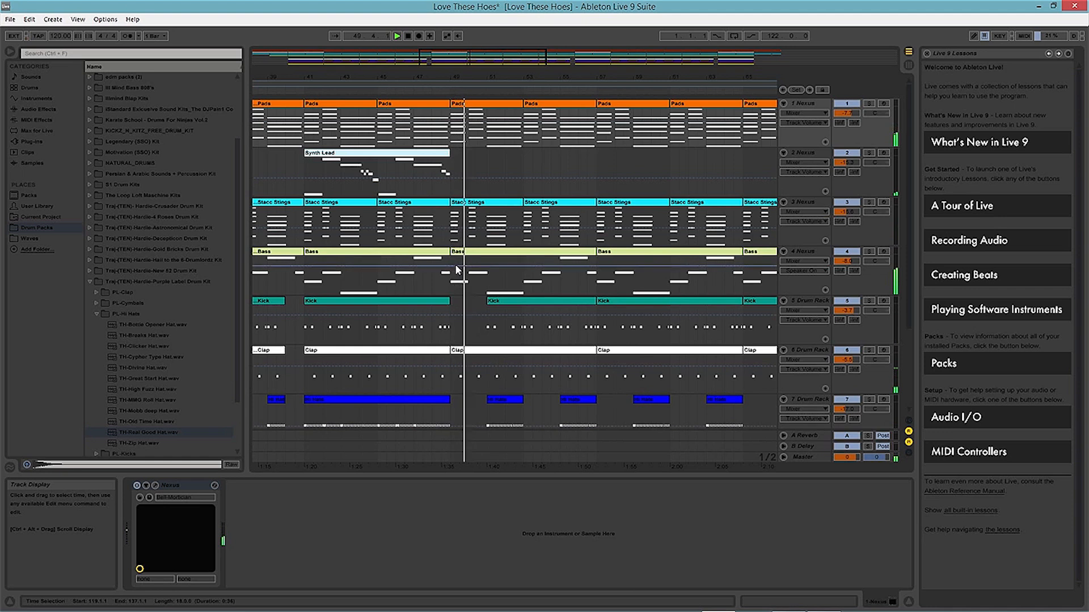
left_click_drag(453, 252, 486, 253)
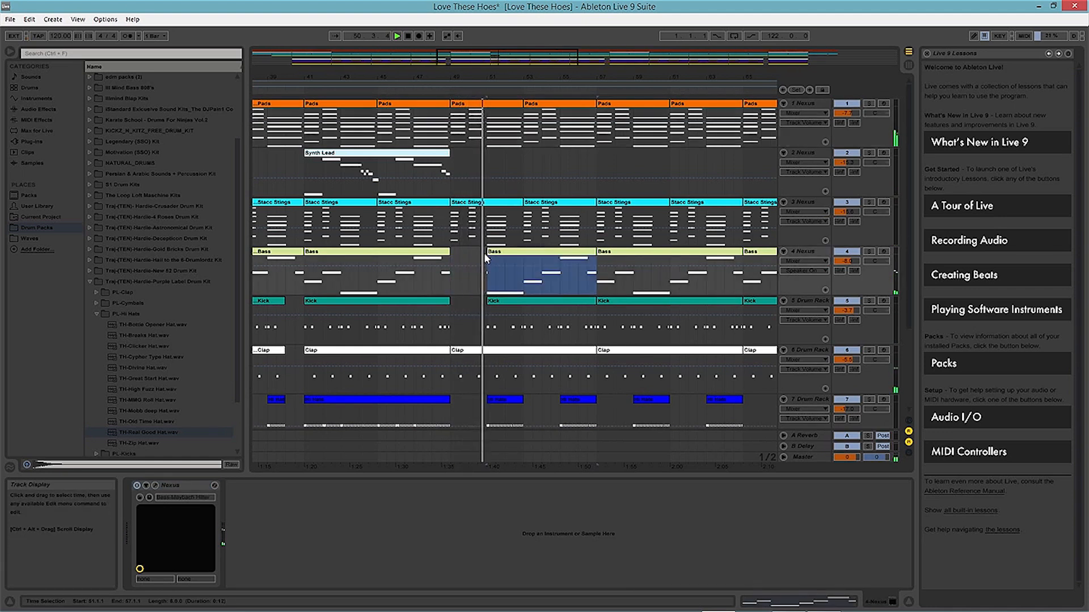
key("space")
- Delete two-bar sections of the Bass starting at bars 19, 23 and 29, playing the verse section while editing
left_click_drag(313, 77, 766, 78)
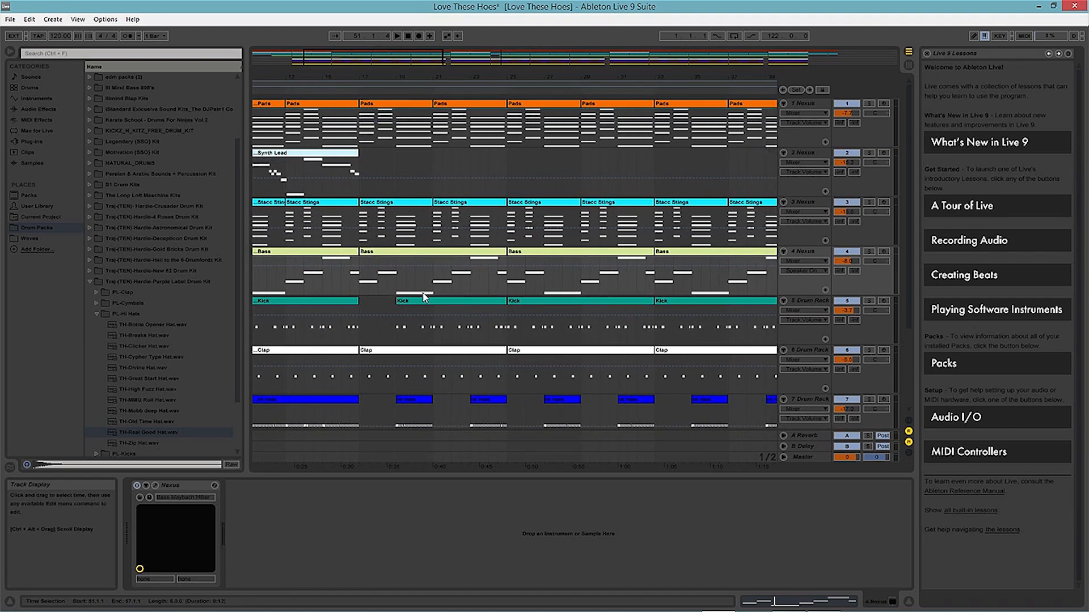
left_click_drag(424, 286, 432, 284)
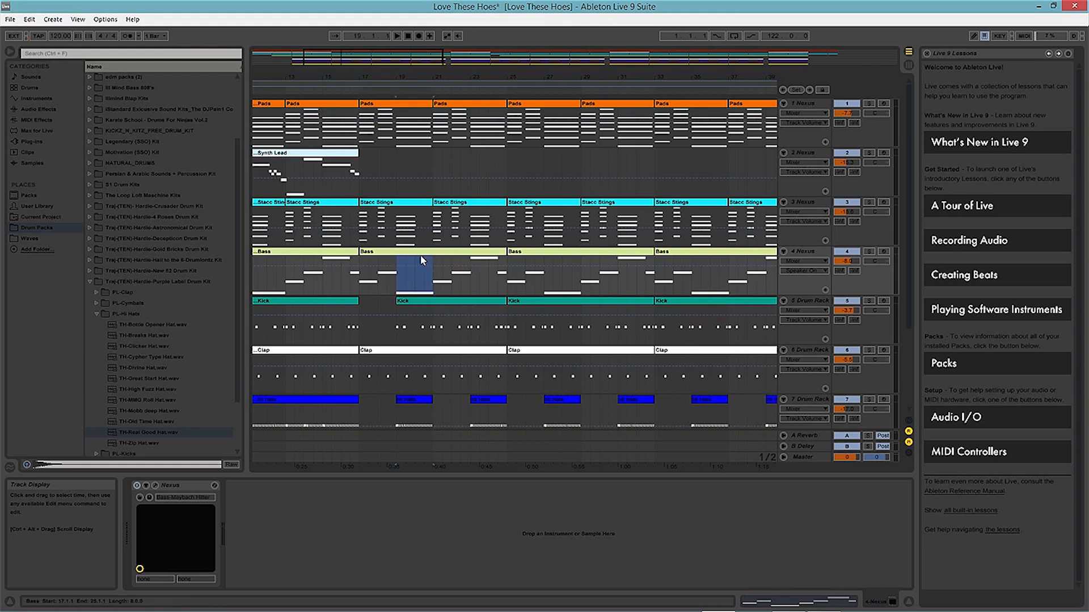
key("Delete")
left_click(350, 91)
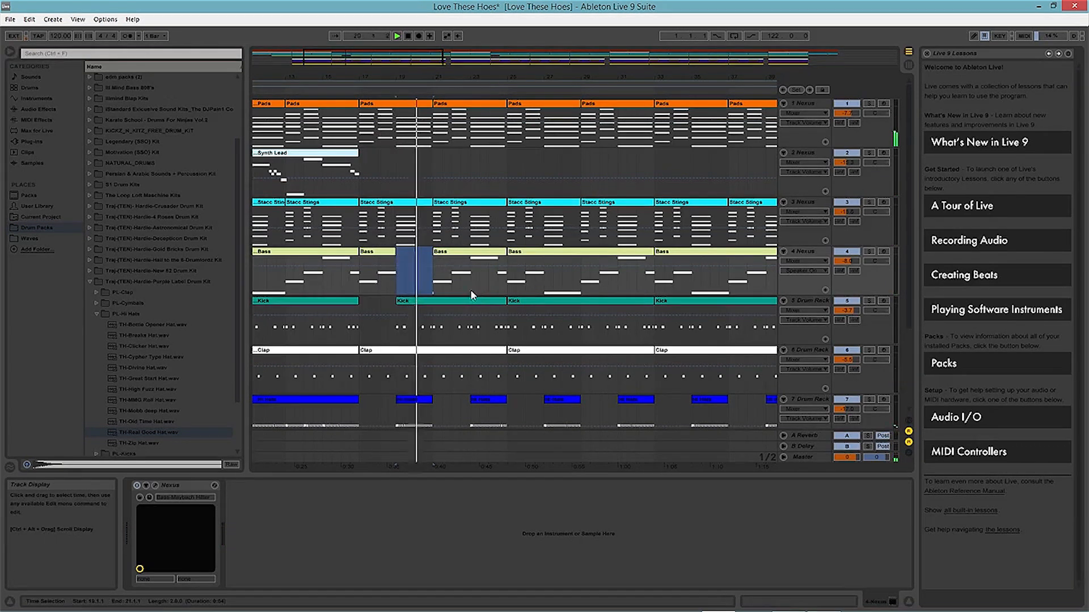
left_click_drag(470, 288, 507, 261)
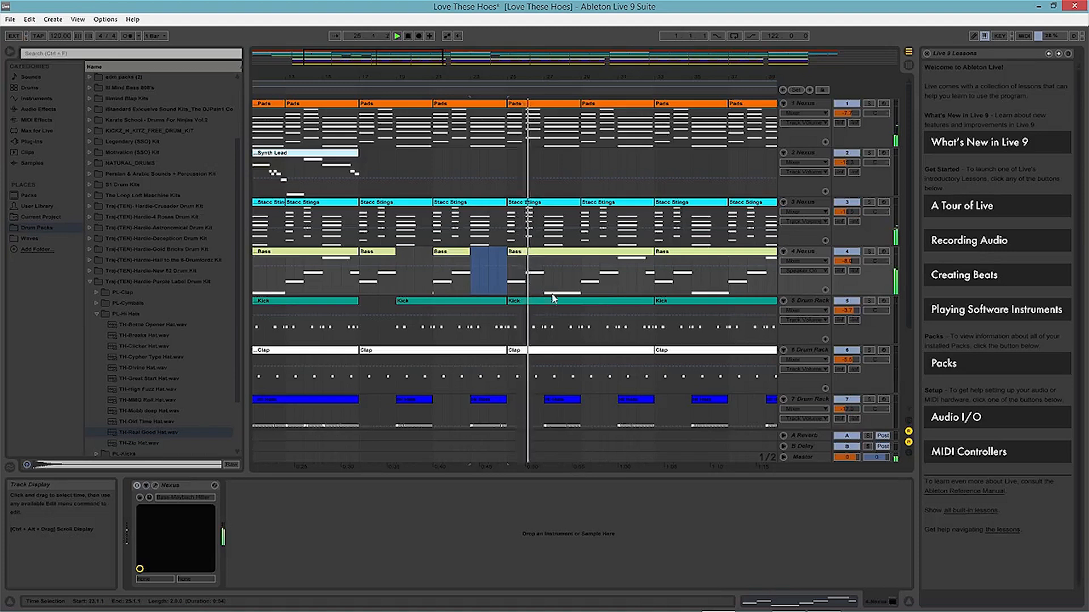
left_click_drag(617, 291, 582, 290)
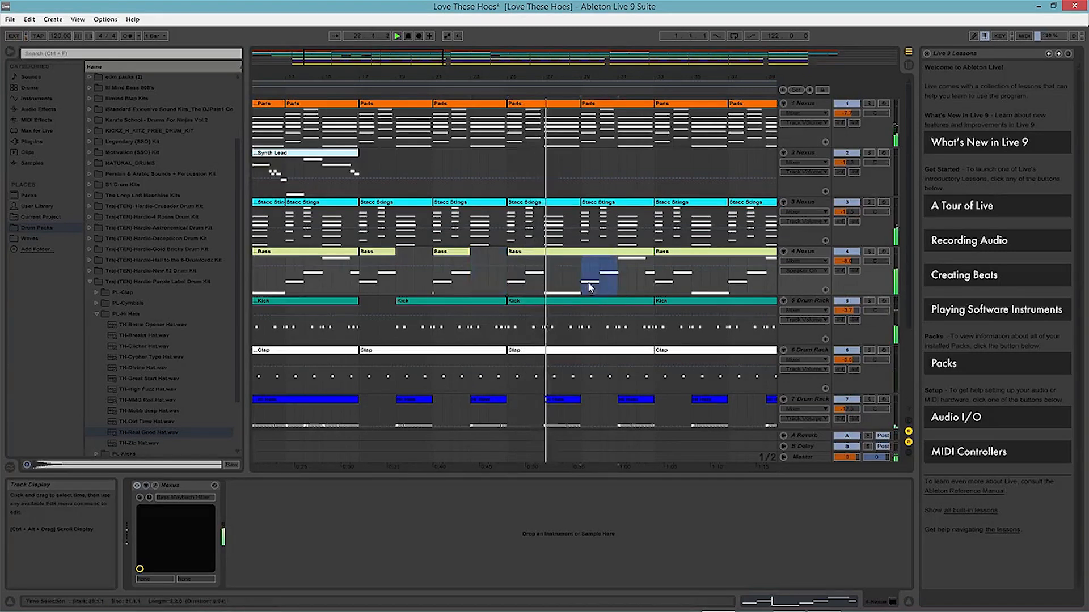
key("Delete")
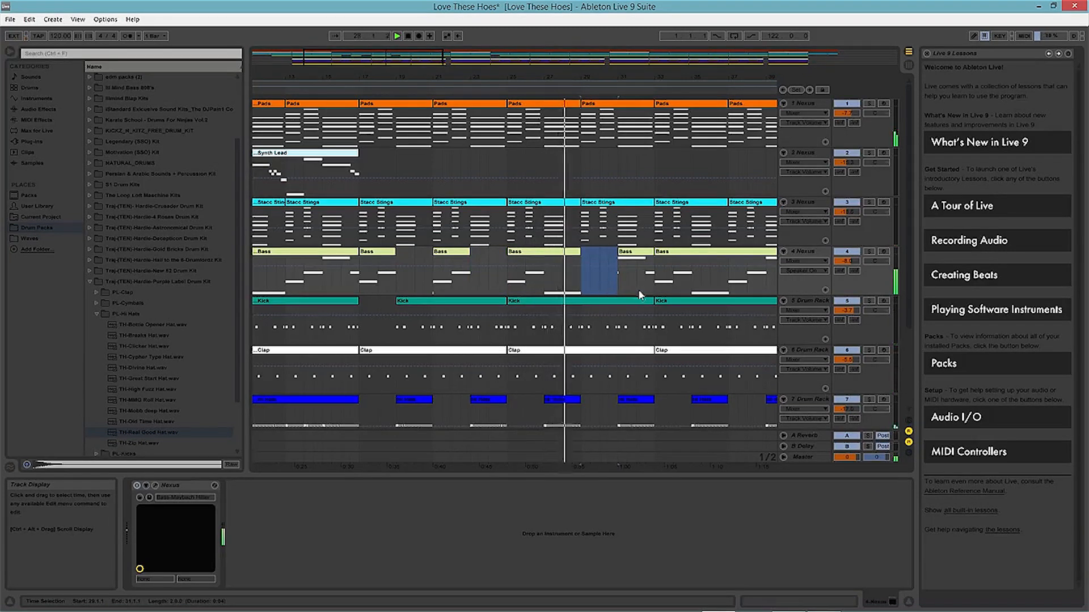
- Open the Bass clip at bar 31, fold its note editor to the used notes, and stop playback
left_click_drag(631, 77, 548, 79)
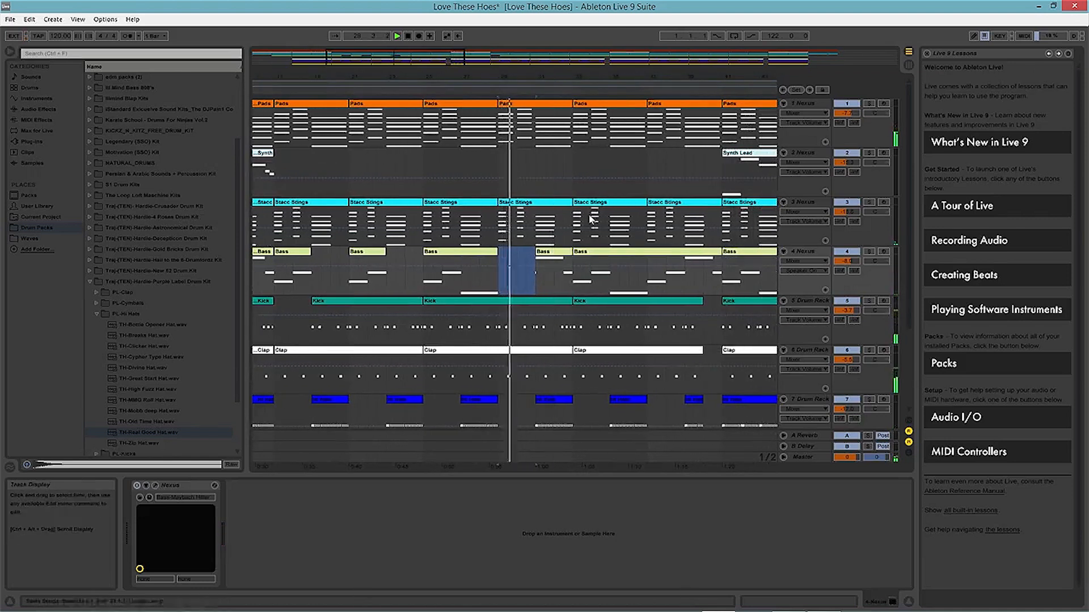
left_click(600, 301)
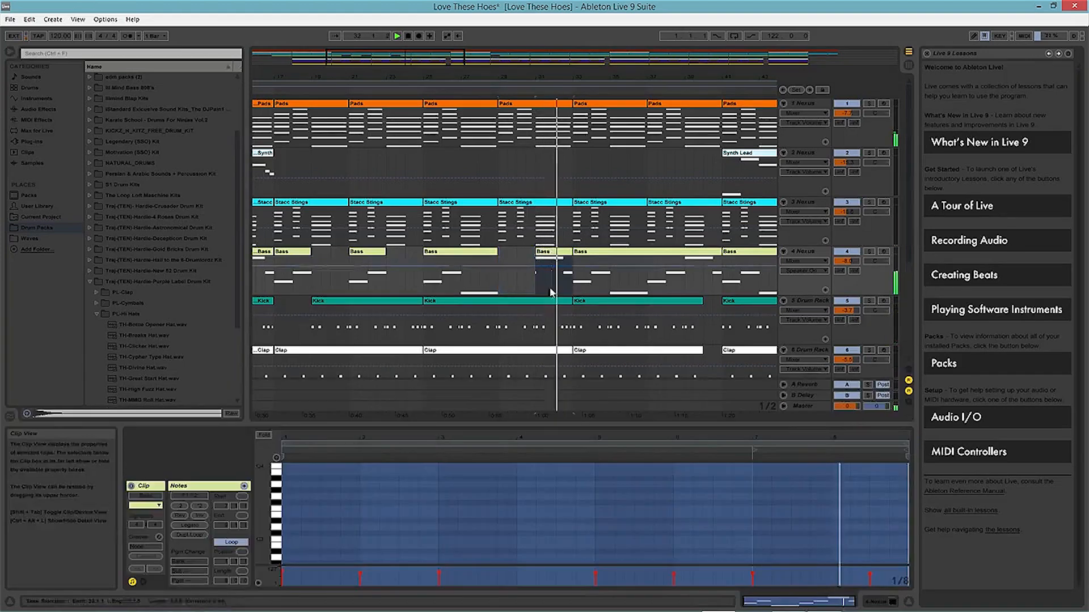
scroll(630, 520, "down", 3)
left_click(264, 435)
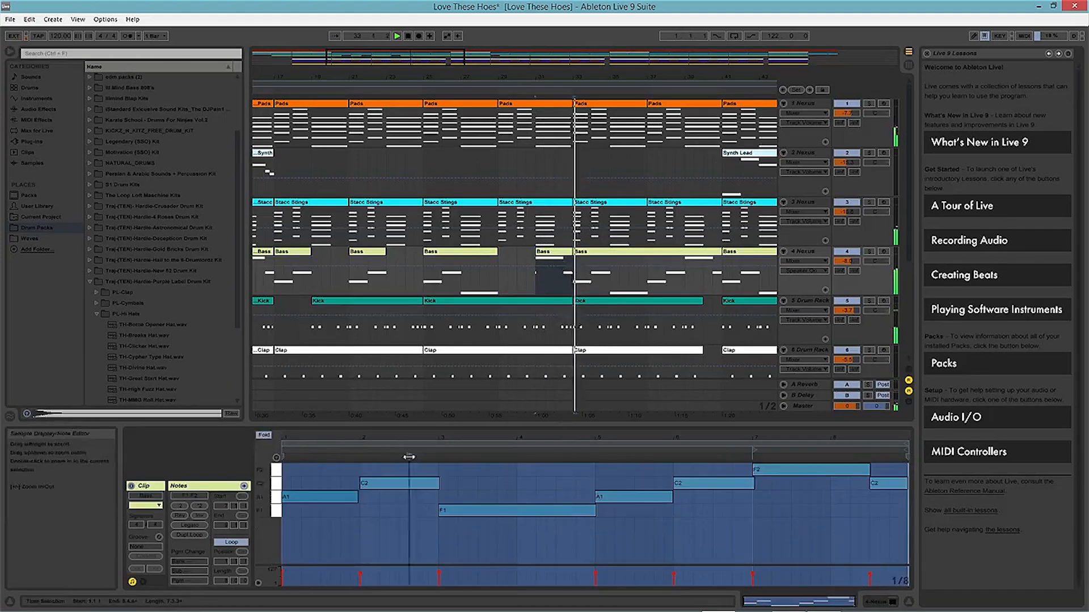
key("space")
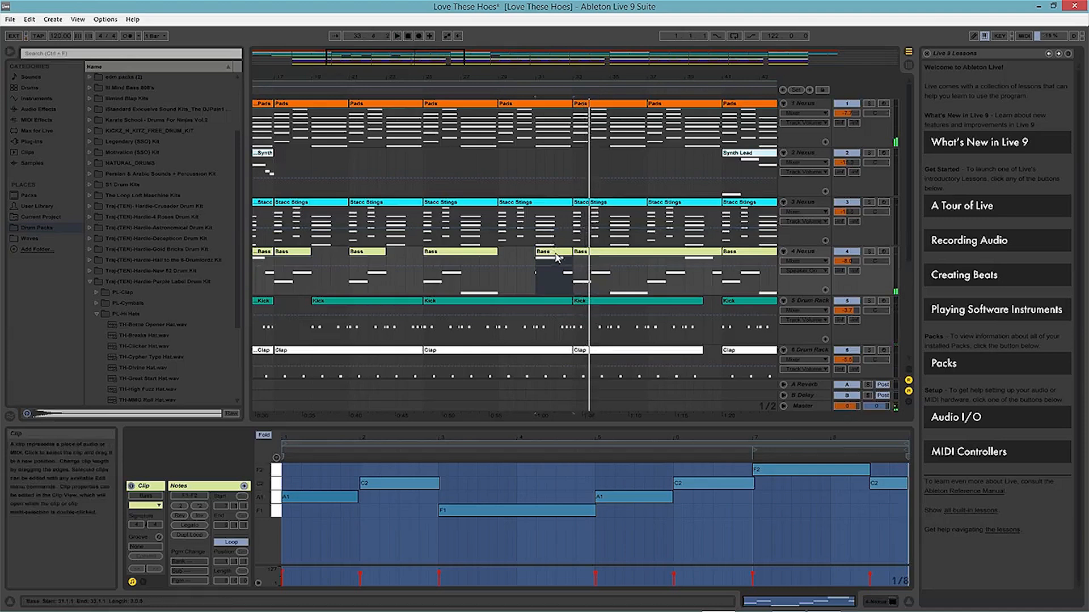
- Shorten the second long C2 note in the bar 31 Bass clip to end at clip bar 7, and replay the section
left_click(558, 258)
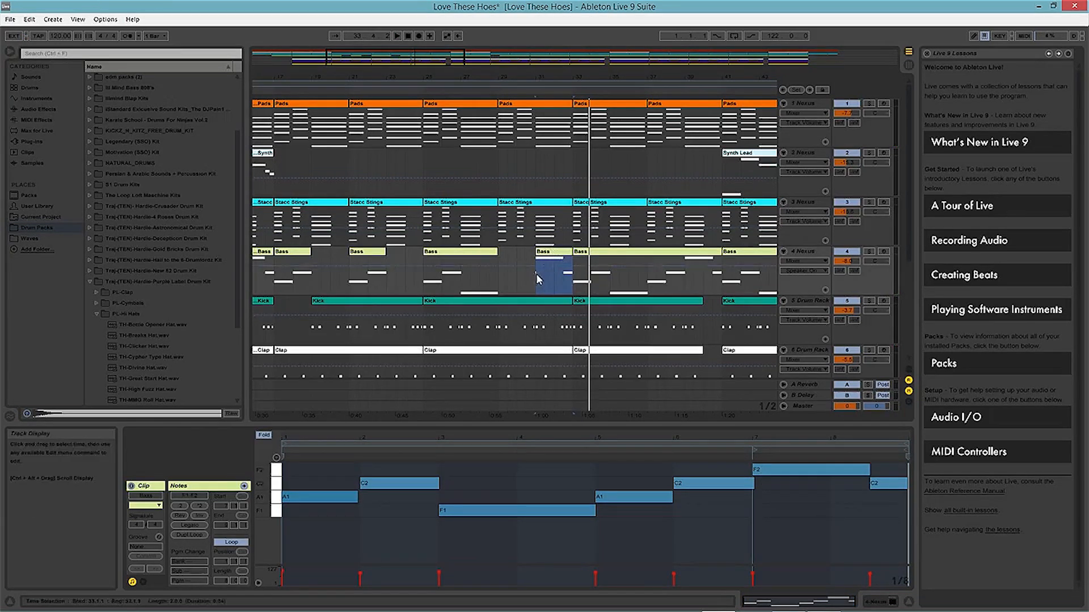
left_click(747, 486)
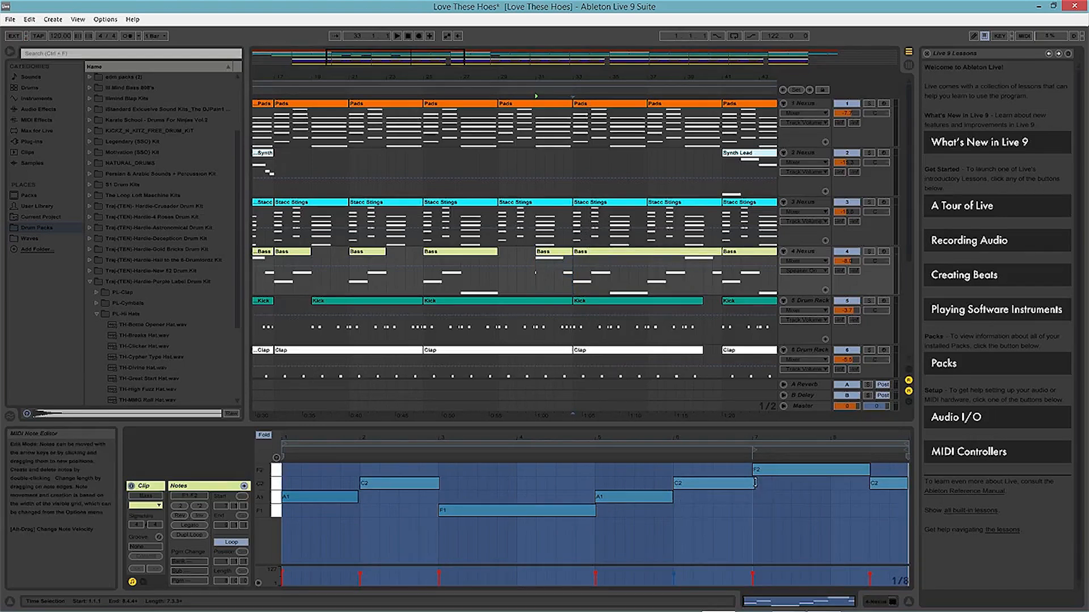
left_click(751, 465)
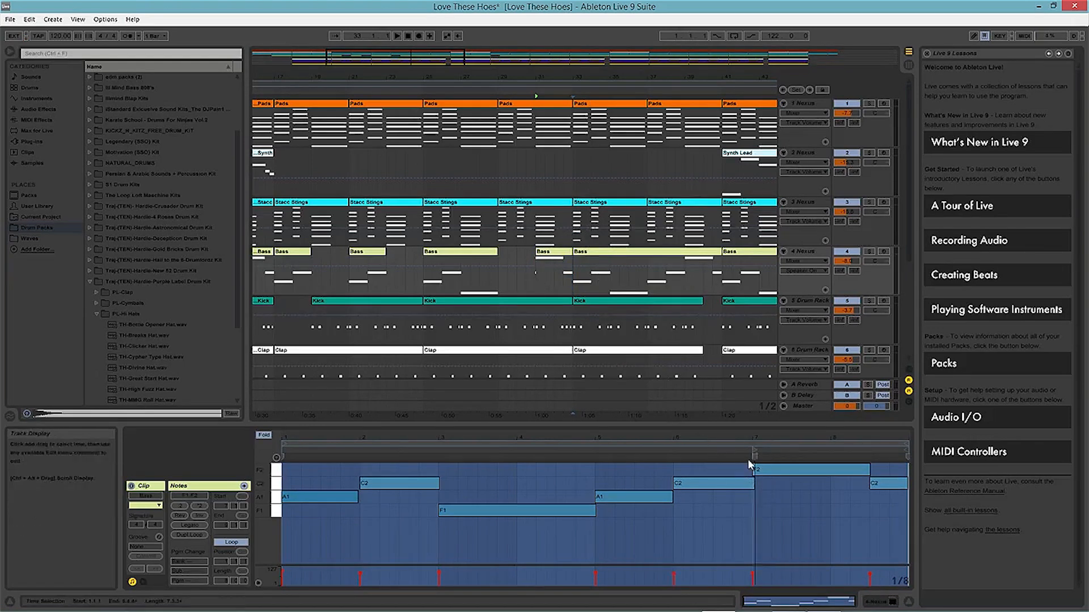
left_click(760, 490)
left_click(753, 483)
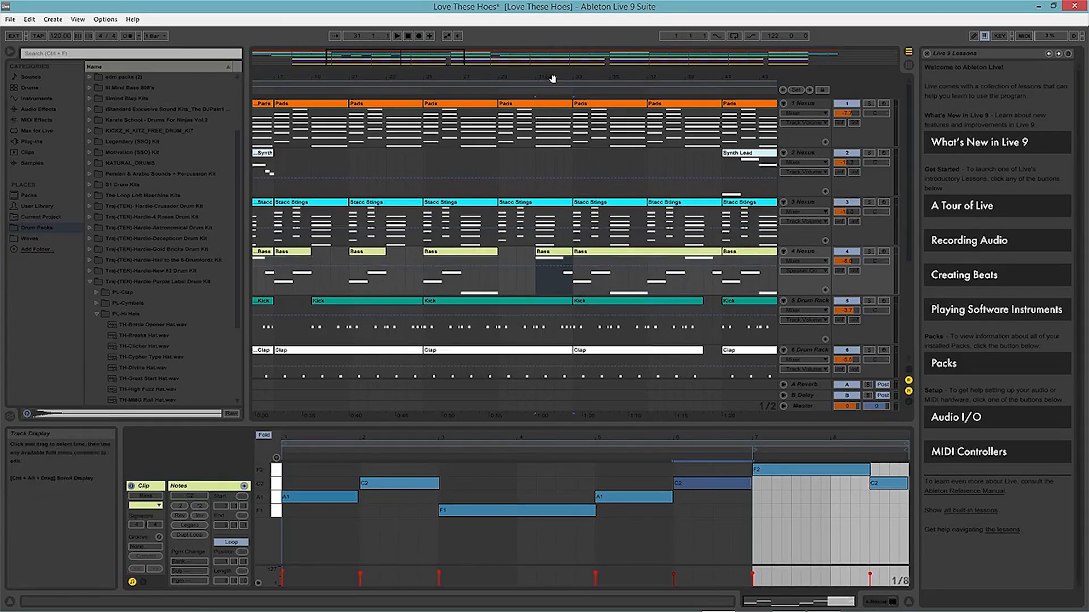
left_click(525, 92)
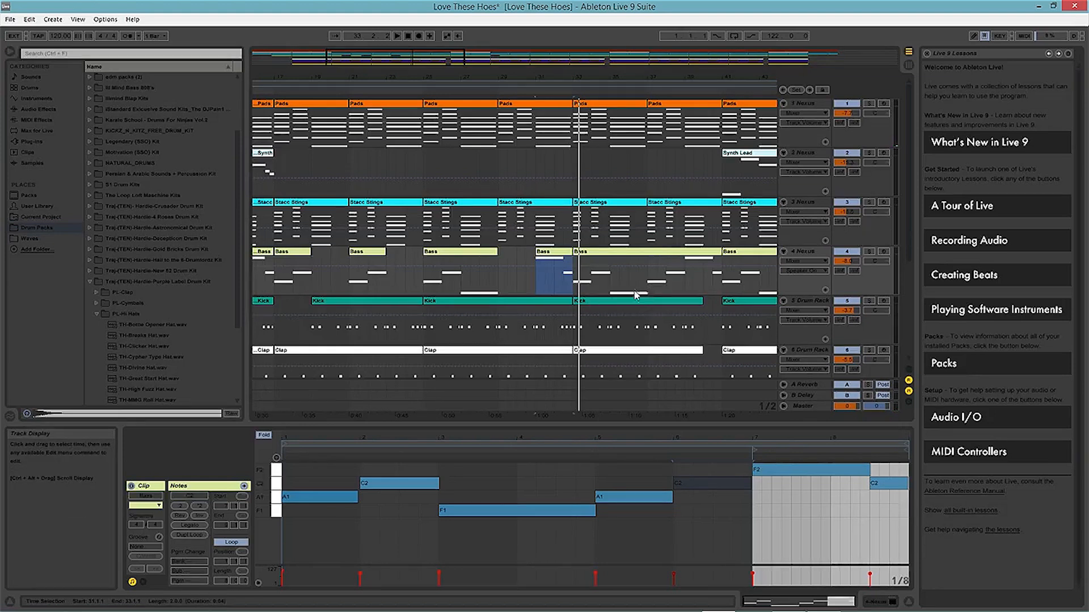
- Delete the Bass from bar 37 to bar 39
scroll(595, 361, "down", 5)
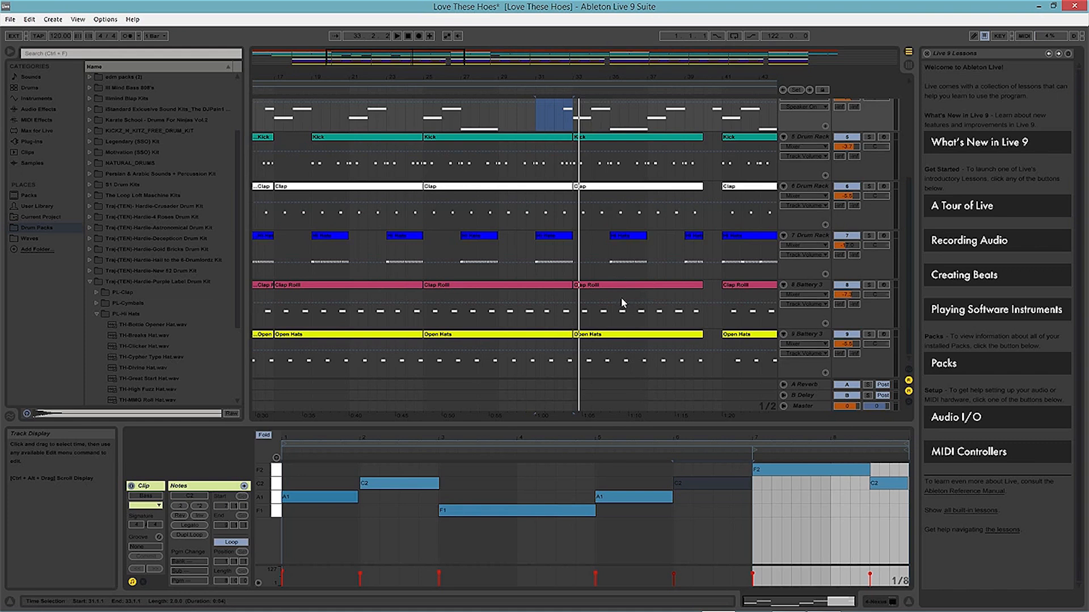
left_click_drag(479, 77, 480, 50)
scroll(553, 198, "up", 4)
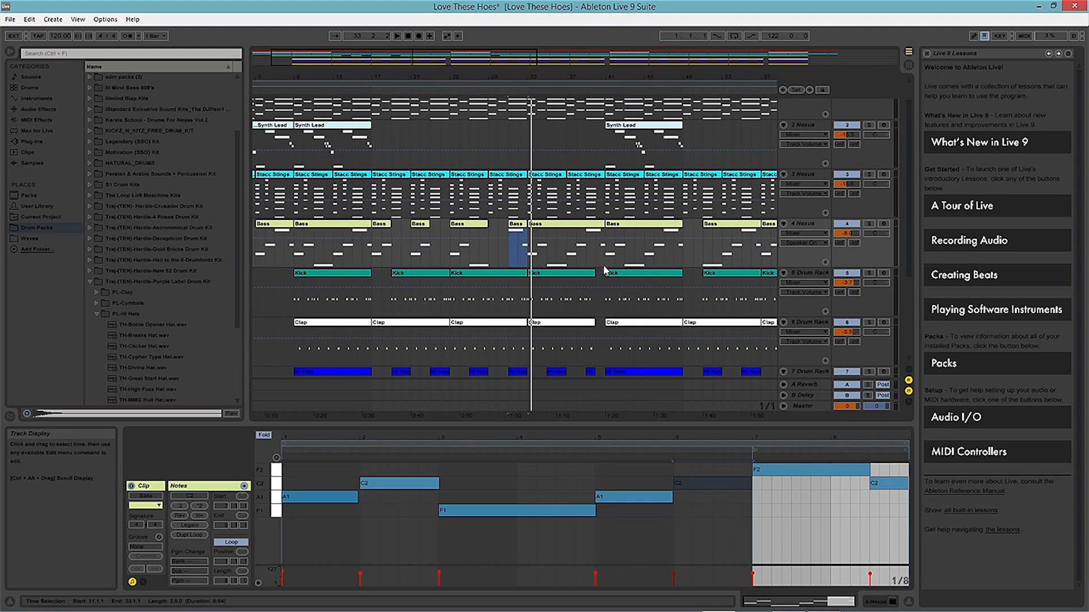
left_click_drag(577, 87, 602, 258)
key("Delete")
- Shorten the C2 note in the bar 39 Bass clip to end at clip bar 7, and play from about bar 33
left_click(637, 224)
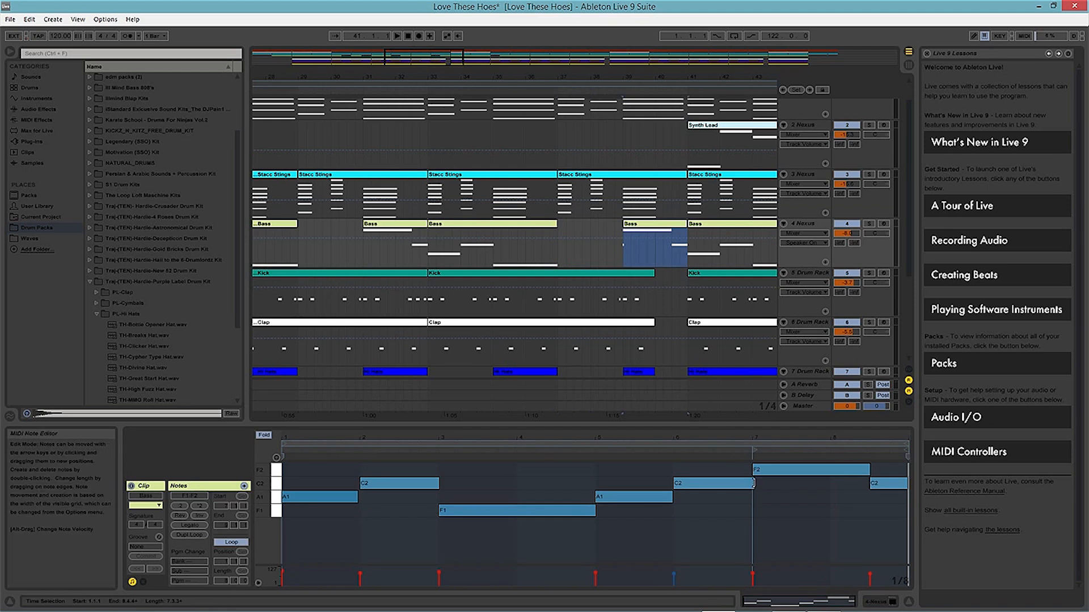
left_click_drag(753, 484, 750, 484)
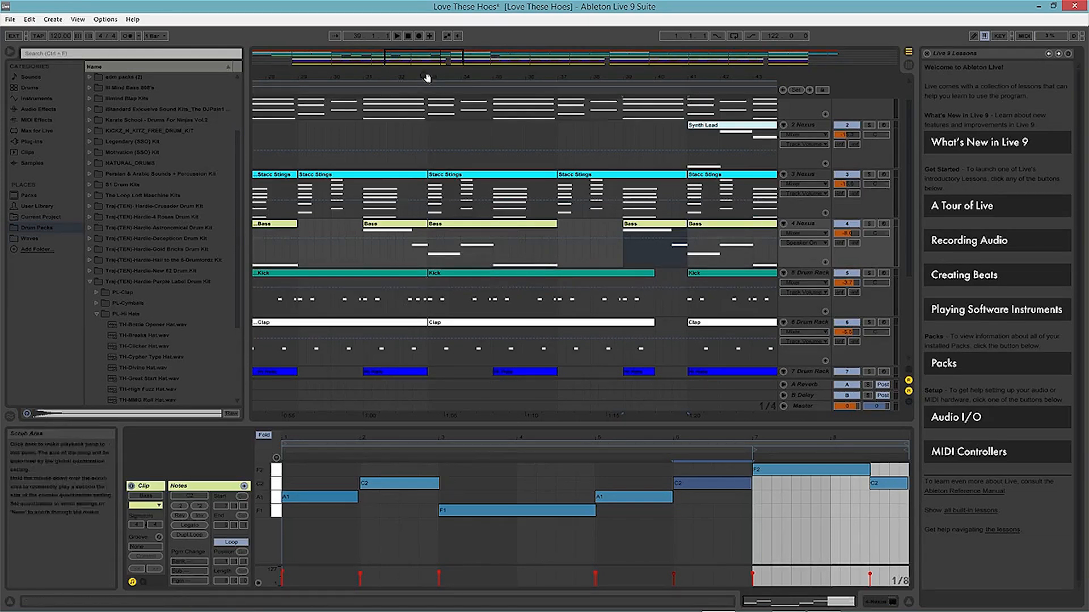
left_click(416, 92)
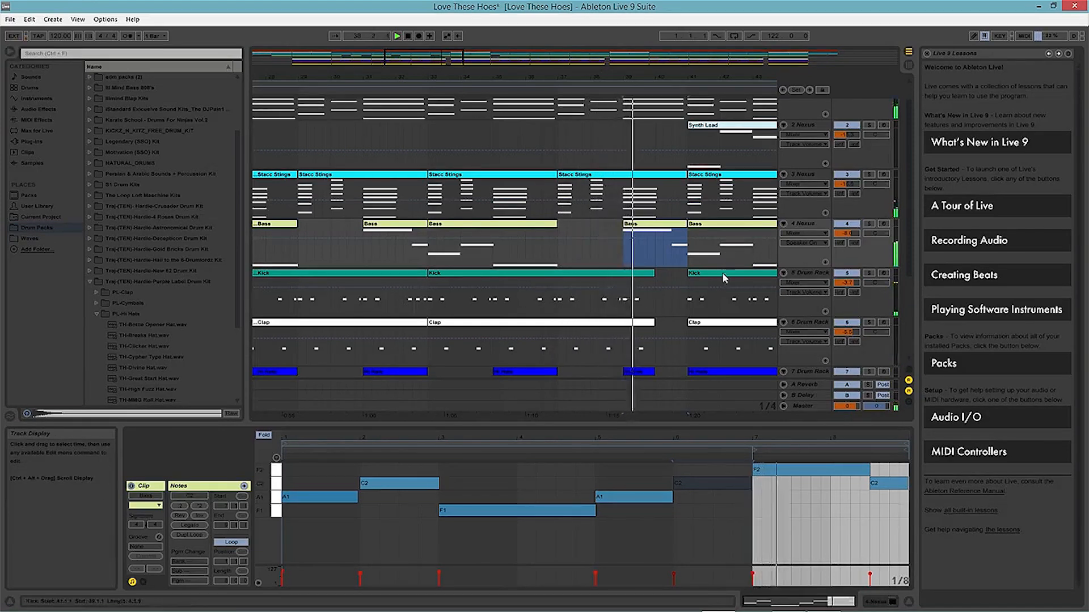
- Delete bar 40 from the Bass track and replay the transition into bar 41
left_click_drag(682, 279, 676, 253)
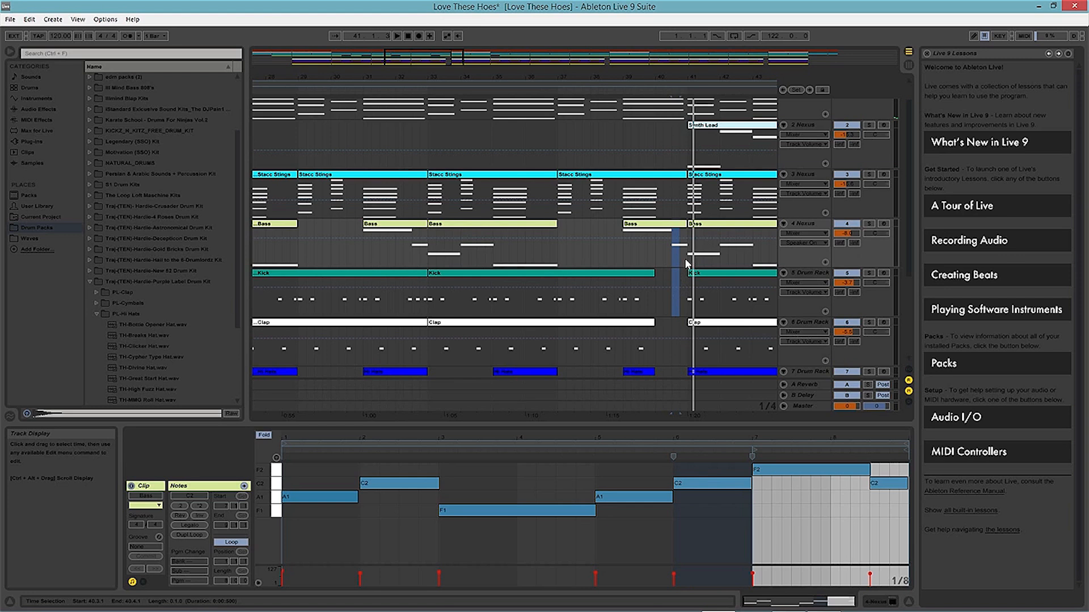
left_click_drag(688, 279, 669, 253)
key("Delete")
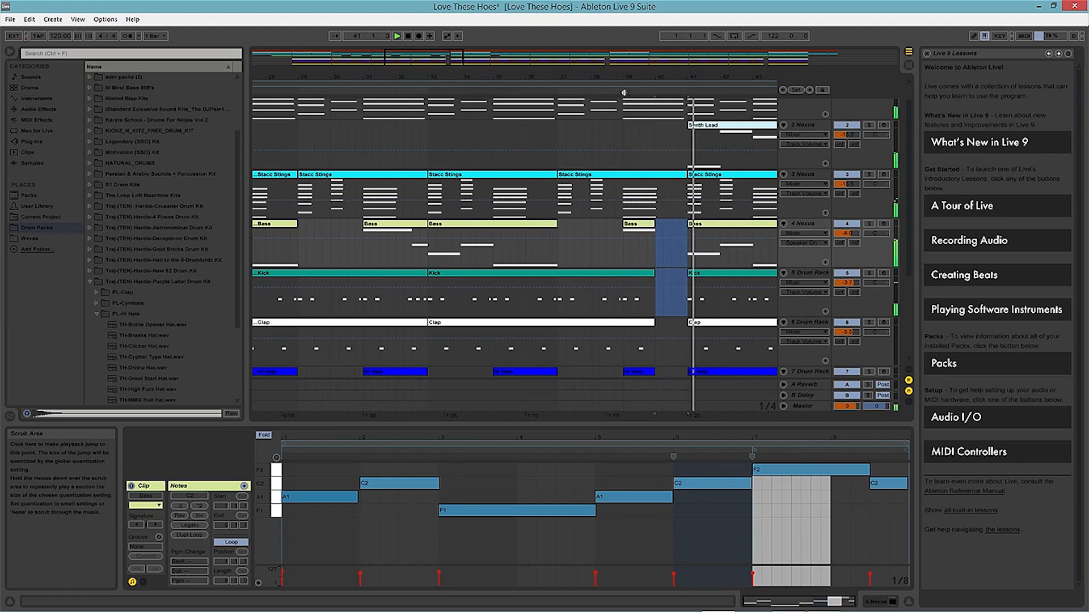
scroll(645, 316, "down", 5)
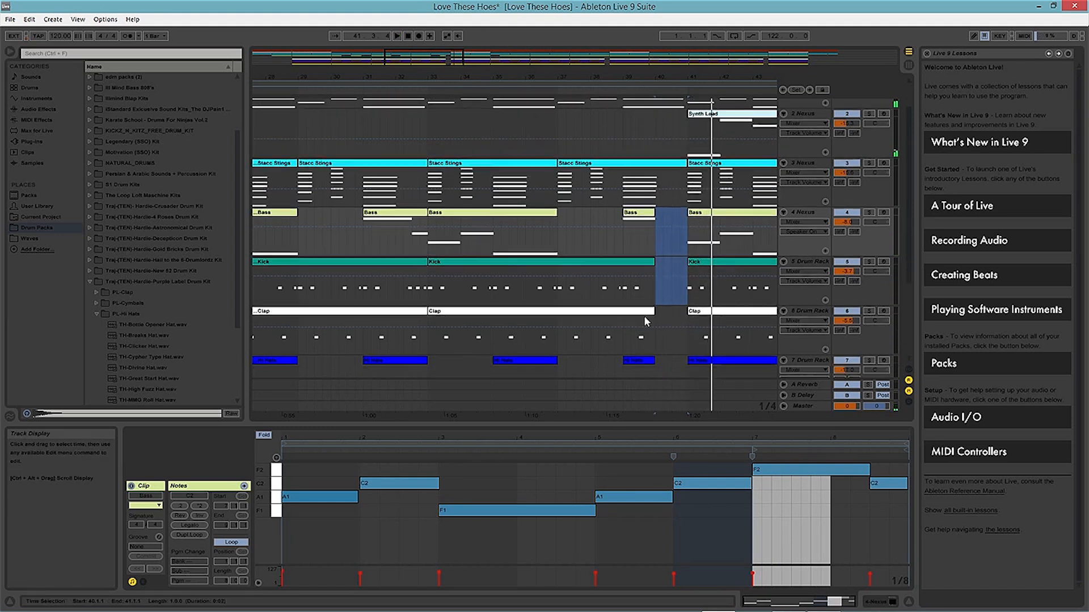
- Trim the end of the bar 37 Pads clip to bar 40 and play from about bar 38
scroll(662, 314, "up", 3)
scroll(666, 313, "up", 4)
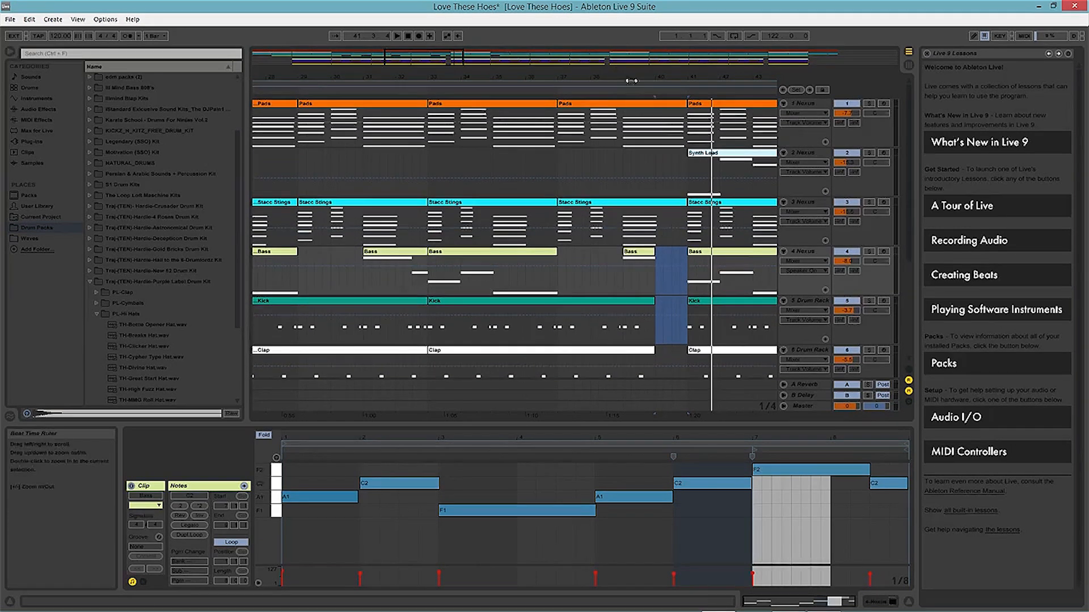
left_click(681, 103)
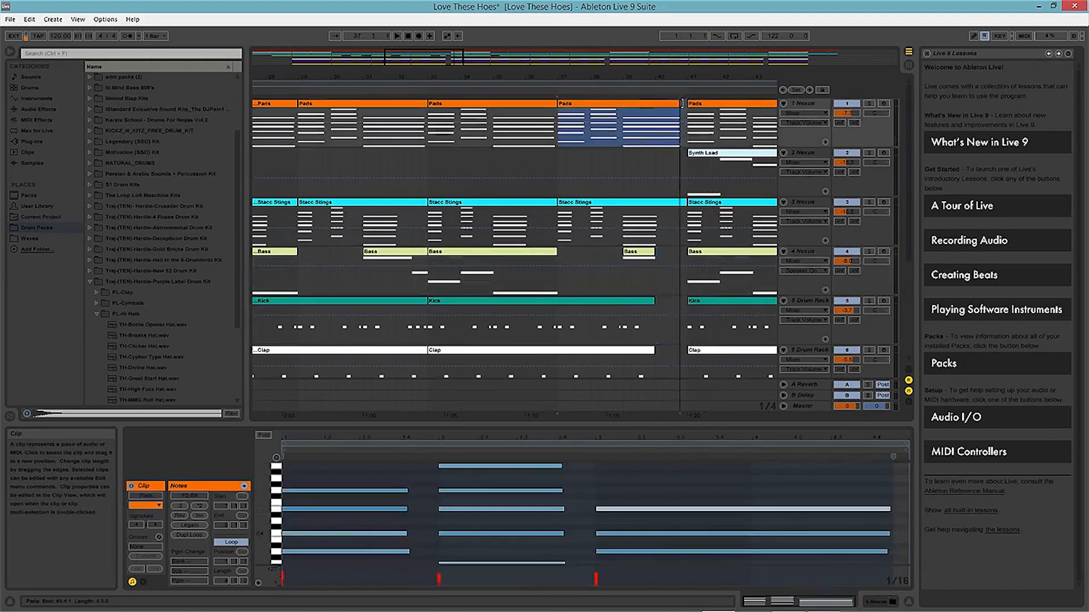
left_click(583, 90)
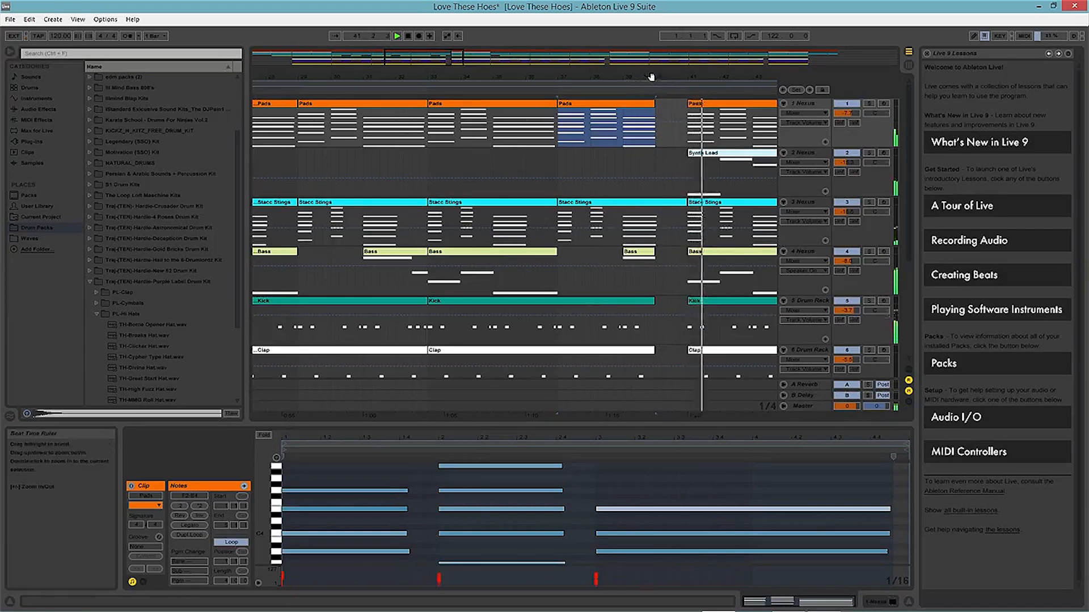
- Shorten the first C2 note in the bar 51 Bass clip to end at clip bar 3, and play from about bar 47
left_click_drag(651, 76, 650, 63)
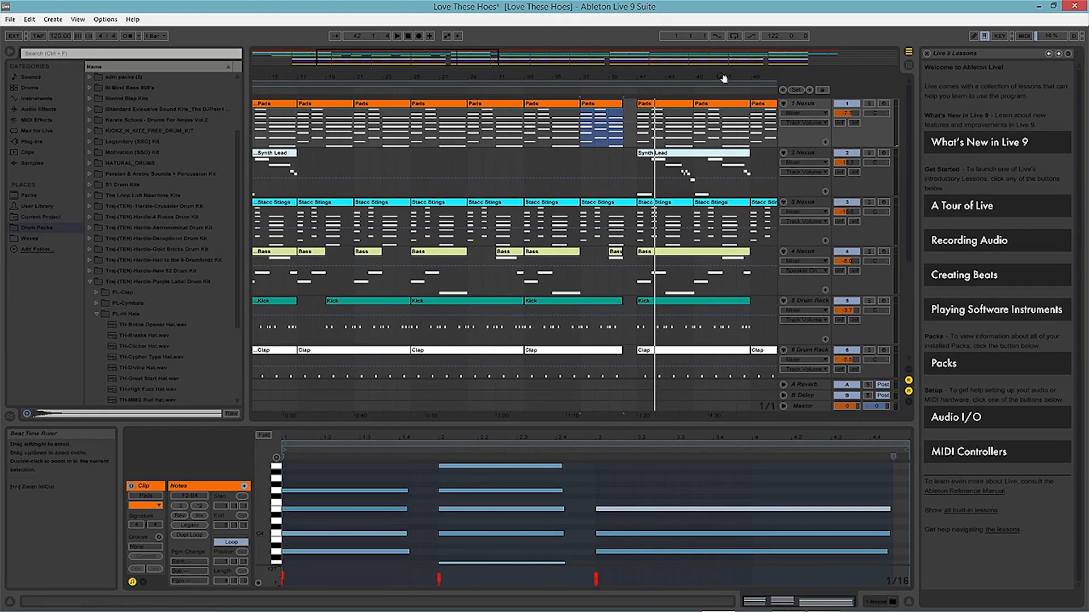
left_click_drag(734, 77, 514, 78)
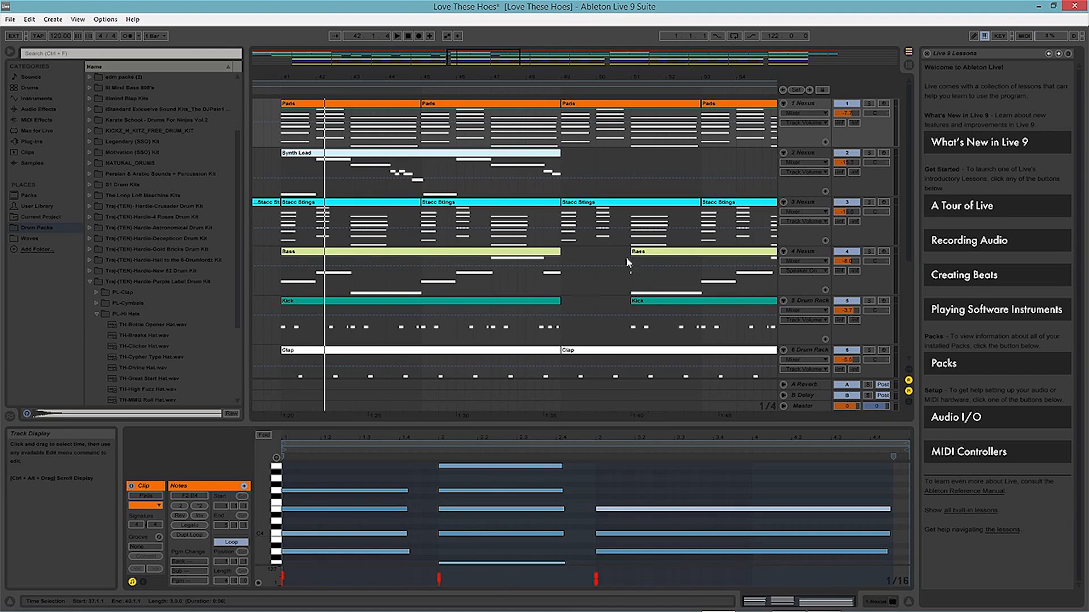
left_click(652, 278)
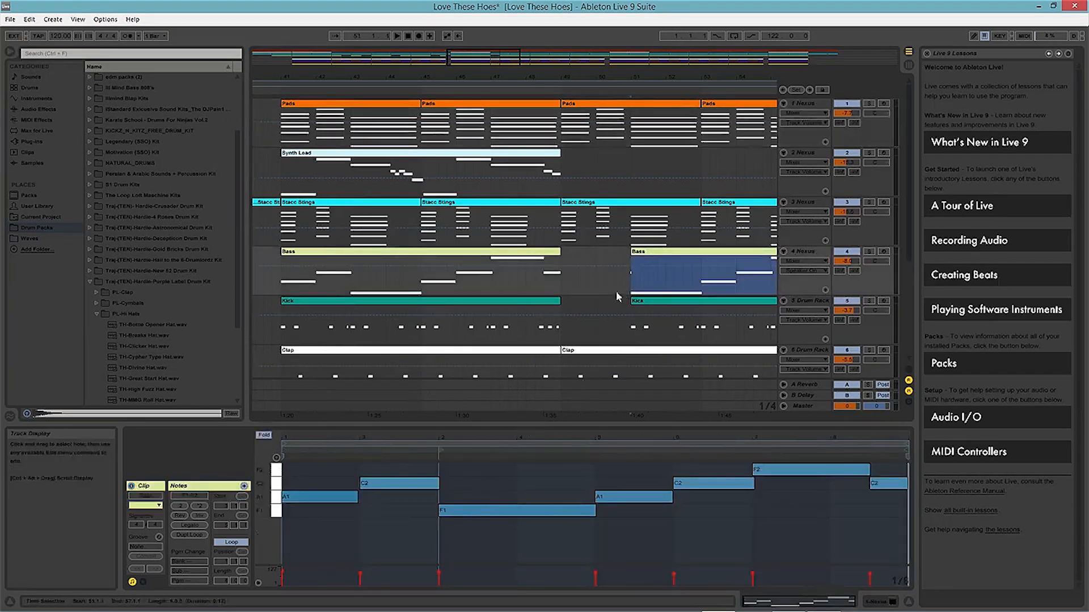
left_click(438, 483)
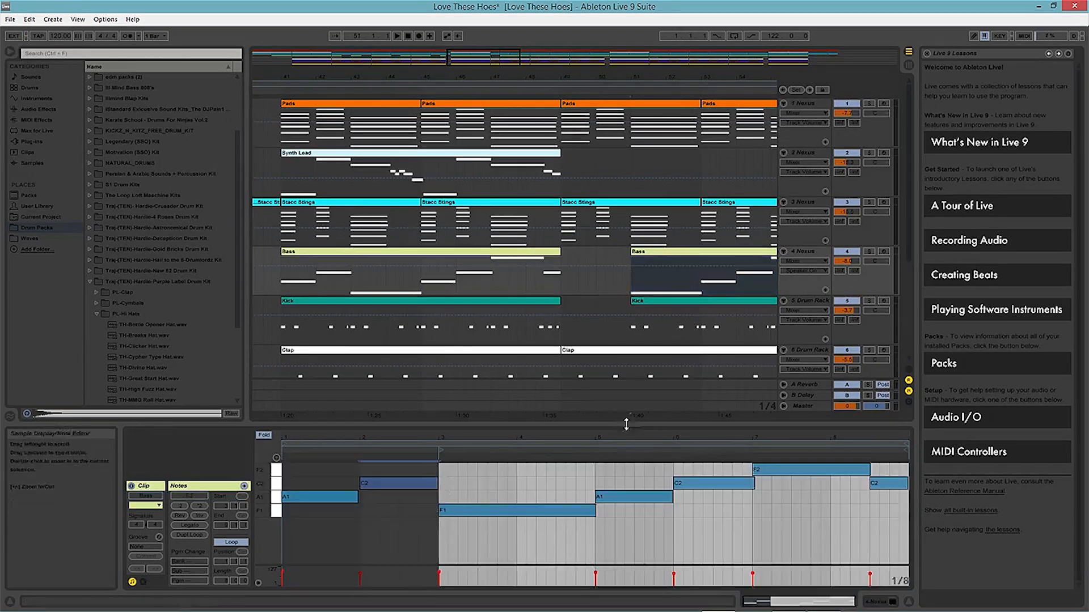
left_click_drag(617, 75, 576, 75)
left_click(441, 93)
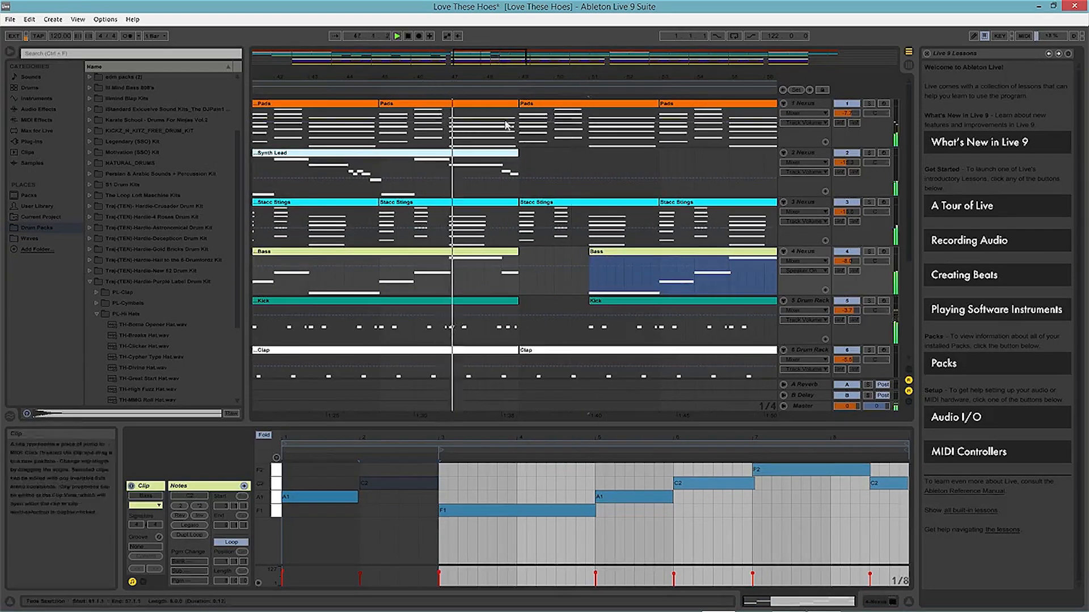
- Trim the start of the bar 49 Clap clip to bar 51
left_click_drag(557, 76, 510, 50)
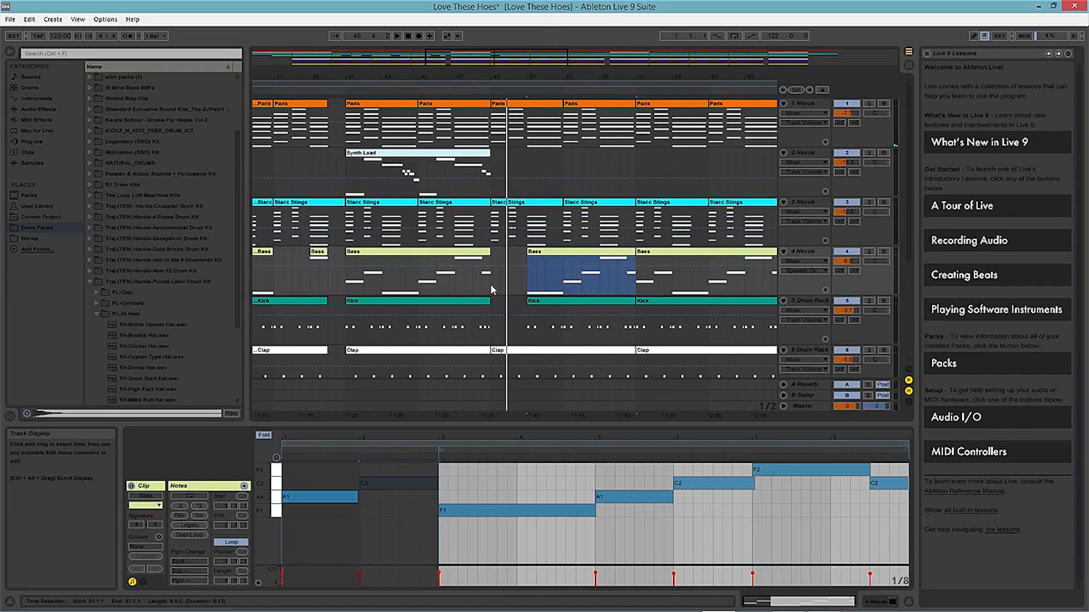
mouse_move(528, 304)
left_mouse_down()
mouse_move(492, 305)
mouse_move(527, 297)
left_mouse_up()
scroll(493, 304, "down", 2)
scroll(530, 329, "down", 1)
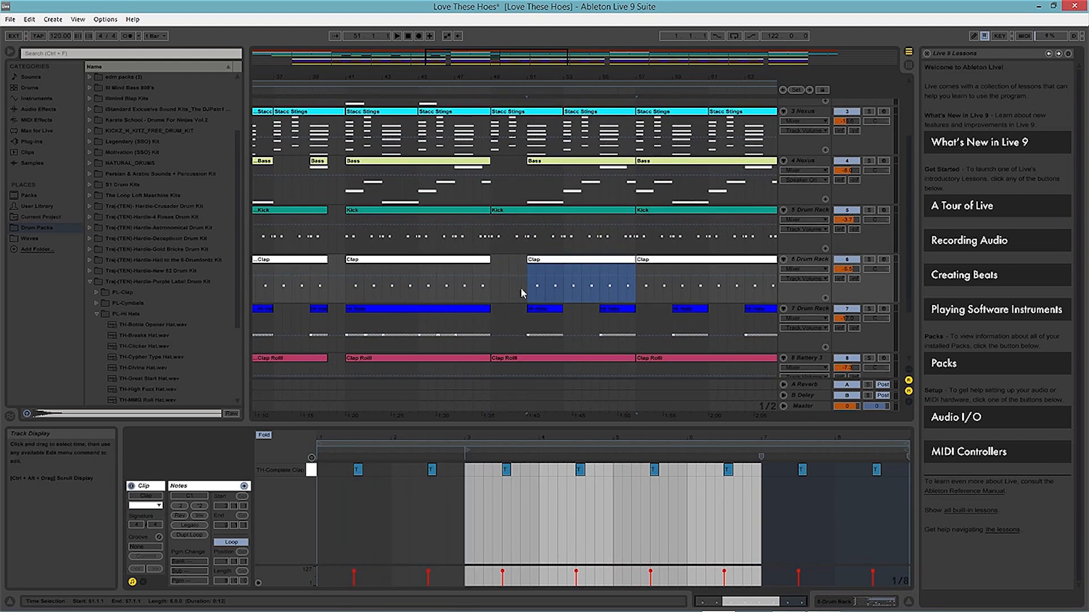
- Trim the start of the bar 49 Open Hats clip to bar 51 and play the section
scroll(521, 290, "down", 2)
left_click_drag(491, 335, 526, 333)
key("space")
- Delete bar 53 from the Kick and Clap tracks
scroll(510, 230, "up", 2)
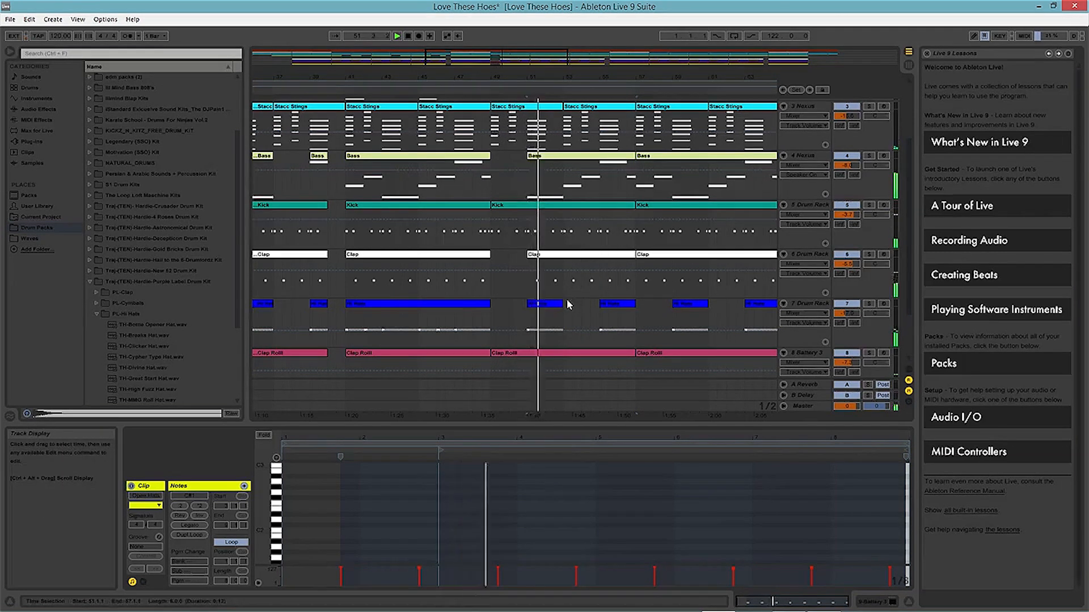
left_click_drag(566, 287, 581, 236)
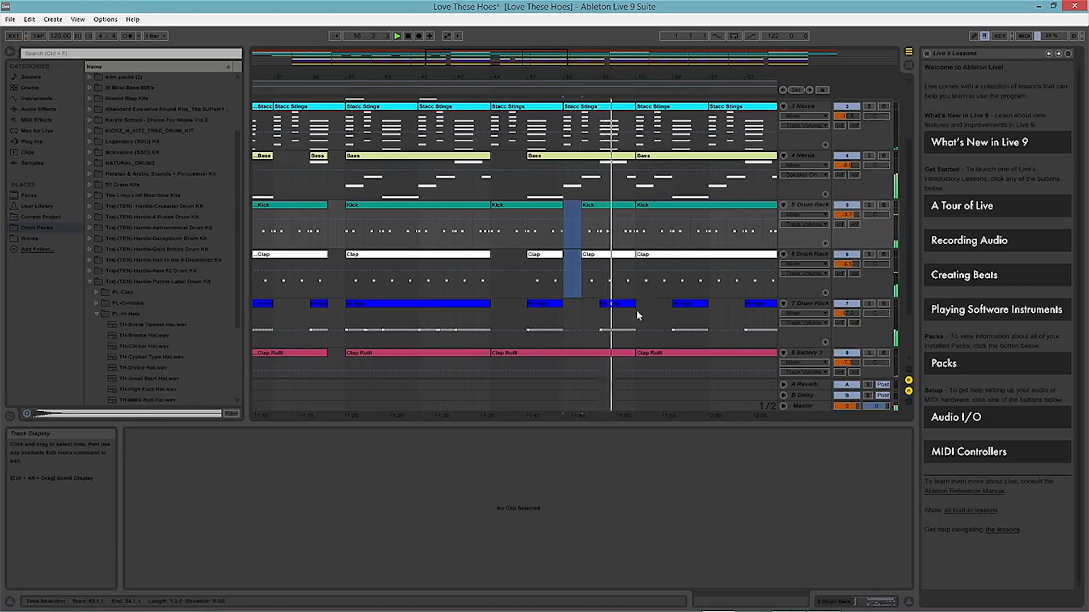
- Try removing bar 61 to bar 63 from the Pads and Synth Lead tracks during playback, and undo the deletion
scroll(634, 118, "up", 5)
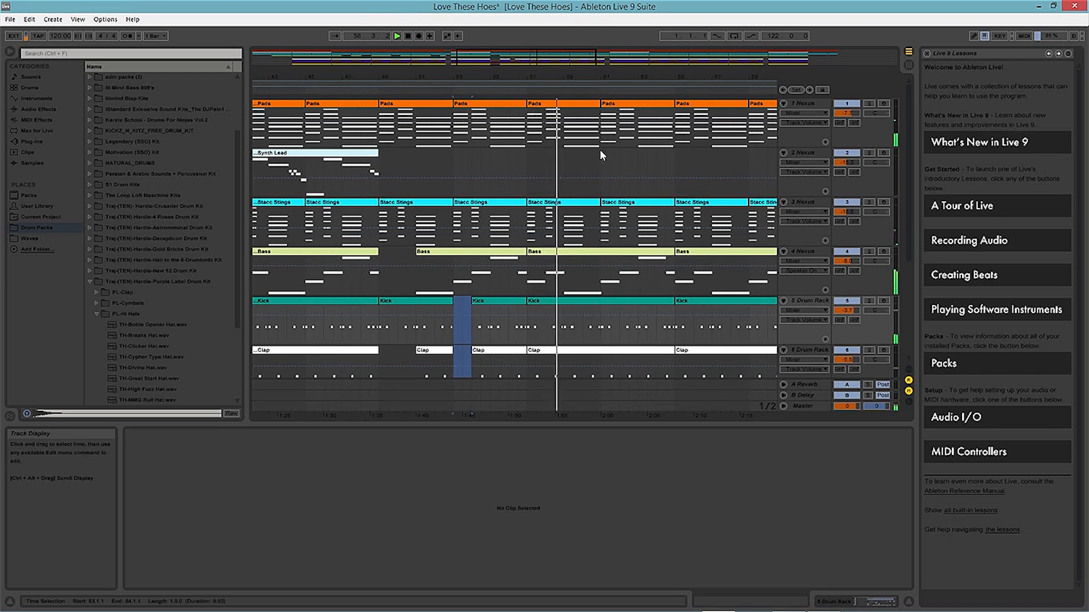
left_click_drag(601, 148, 637, 126)
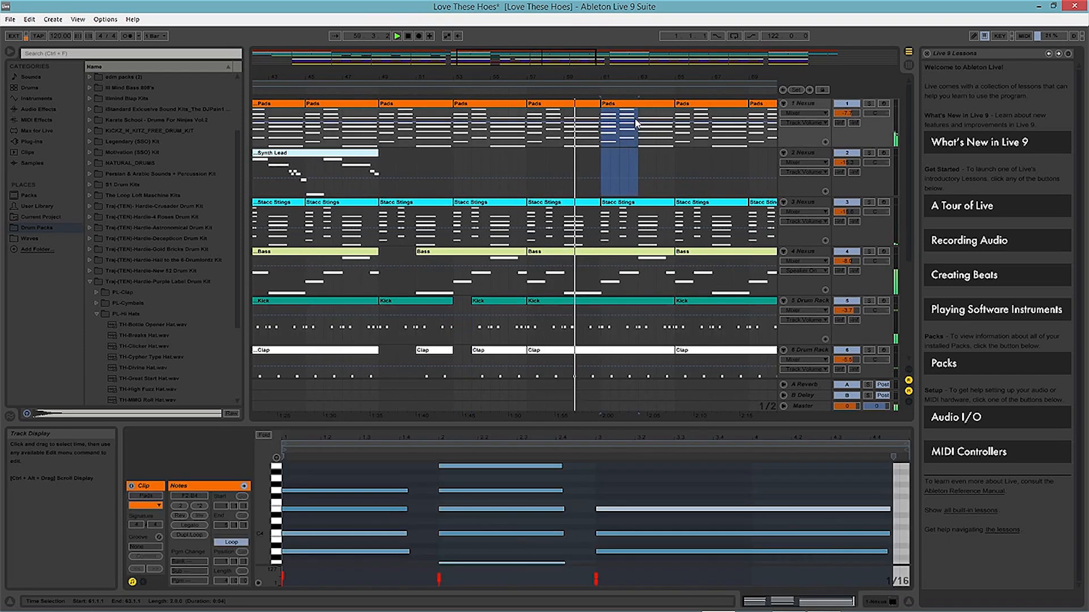
key("Delete")
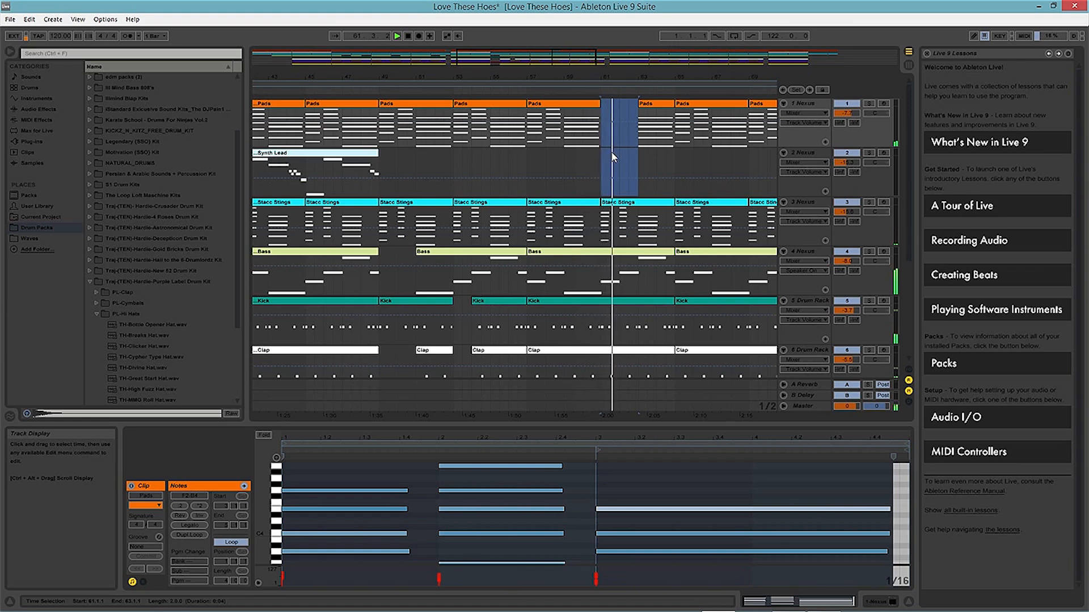
key("space")
key("ctrl+z")
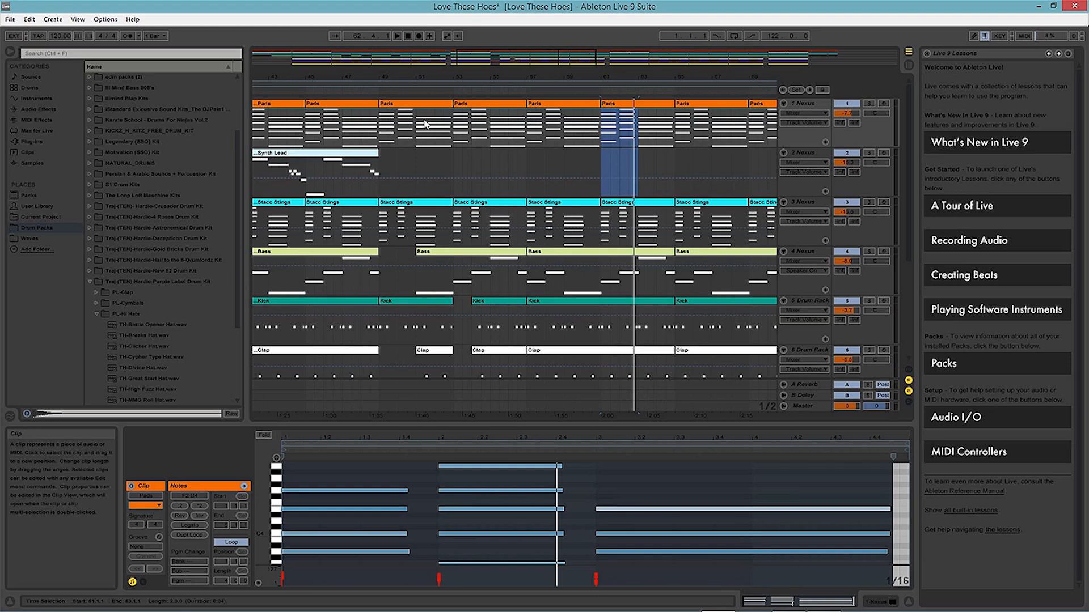
- Trim the start of the bar 49 Pads clip to bar 51 and the start of the bar 53 Pads clip to bar 55
left_click_drag(380, 103, 398, 103)
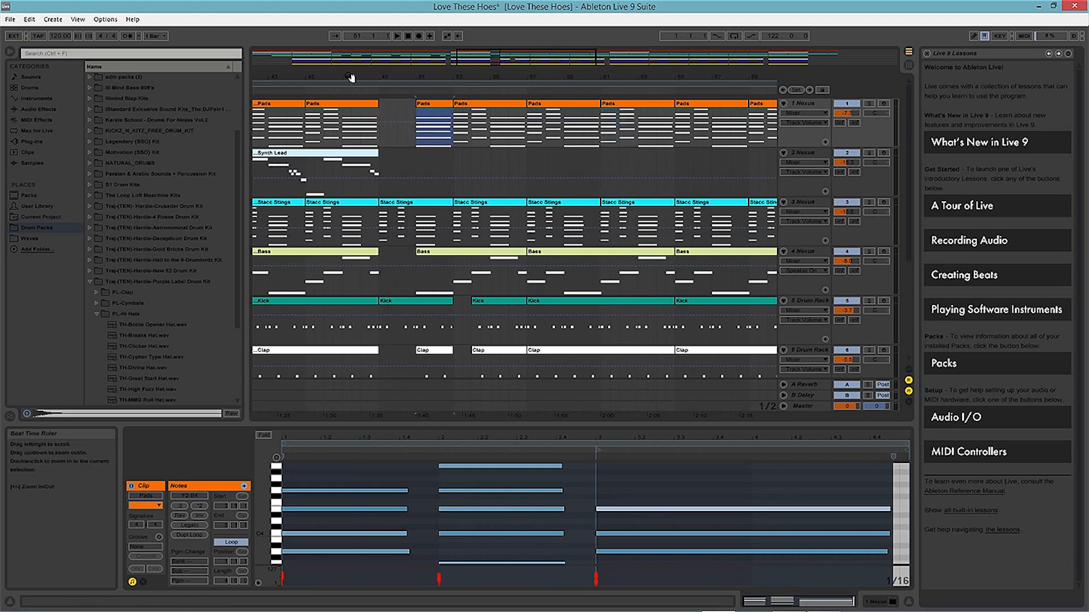
left_click_drag(349, 78, 541, 79)
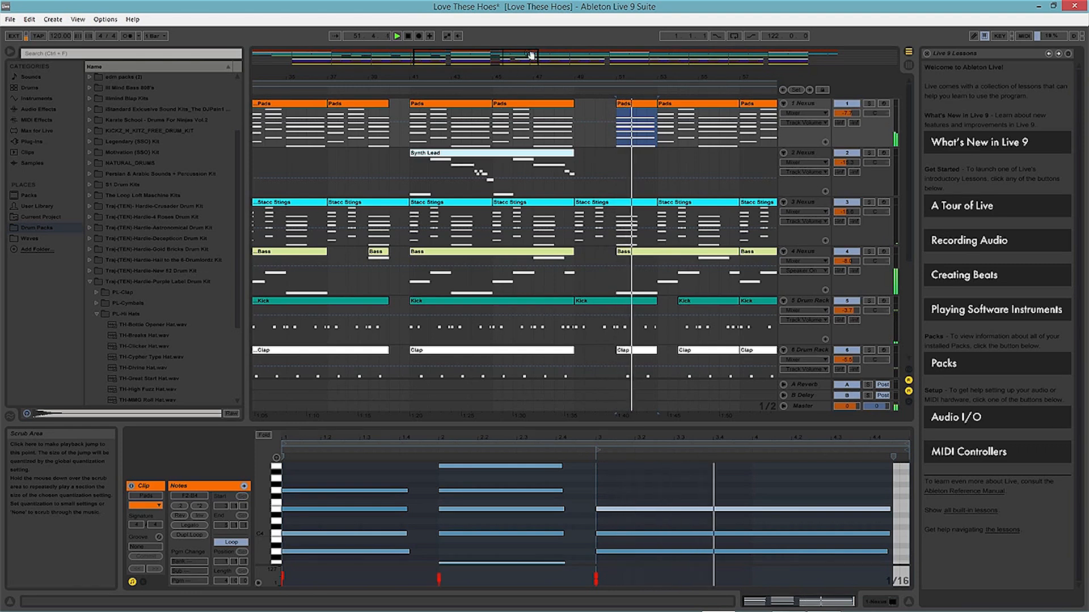
left_click_drag(660, 113, 682, 131)
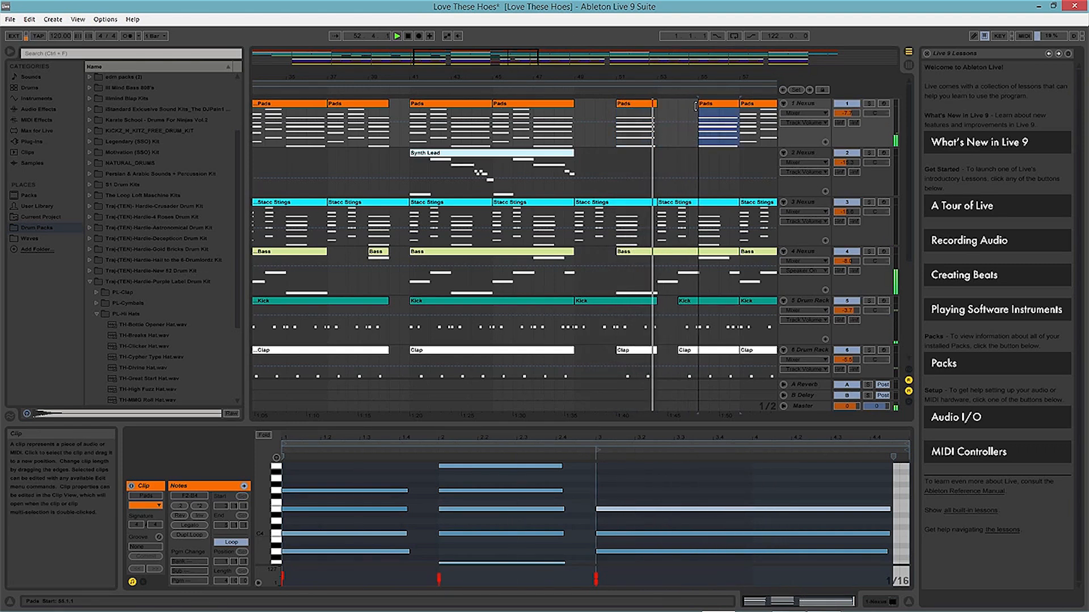
left_click_drag(690, 78, 545, 79)
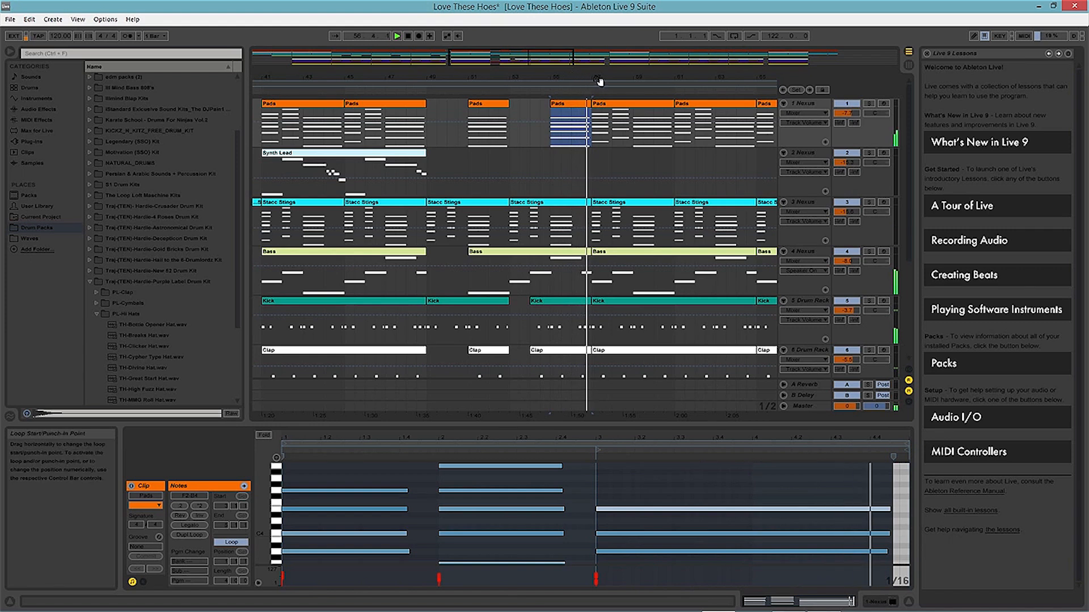
- Delete the Bass from bar 61 to bar 63 and from bar 65 to bar 67
left_click_drag(598, 77, 598, 111)
mouse_move(560, 80)
left_mouse_down()
mouse_move(613, 80)
mouse_move(558, 71)
left_mouse_up()
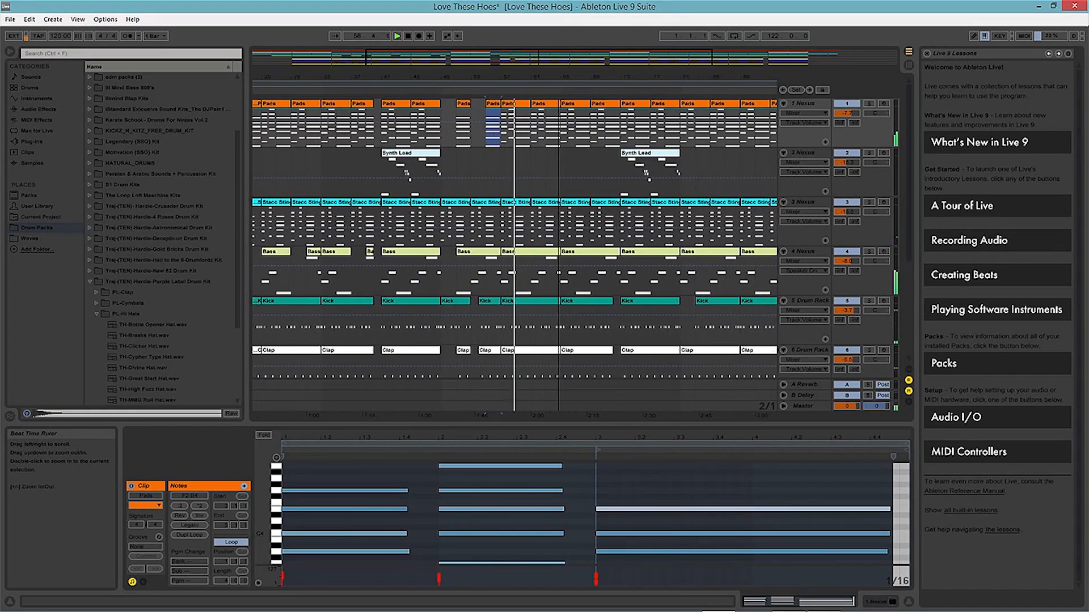
scroll(544, 143, "down", 1)
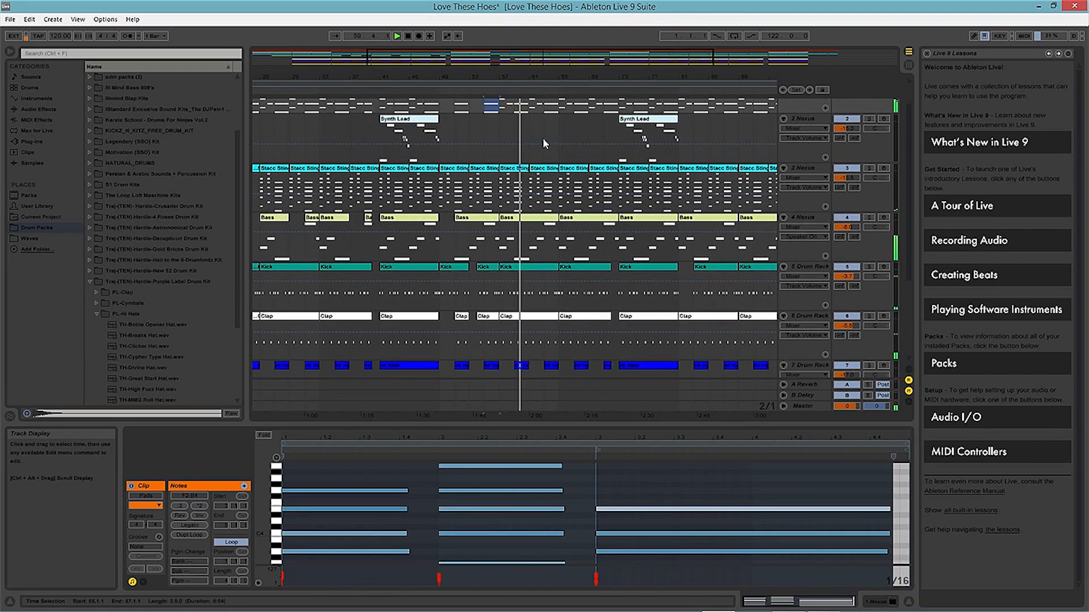
left_click_drag(538, 76, 563, 89)
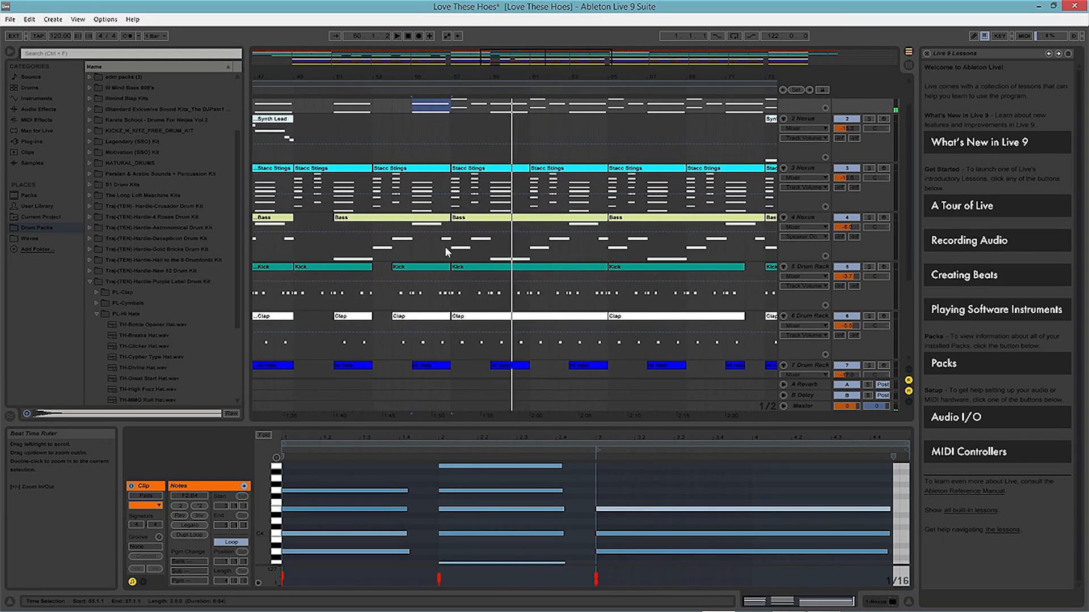
left_click_drag(532, 262, 569, 255)
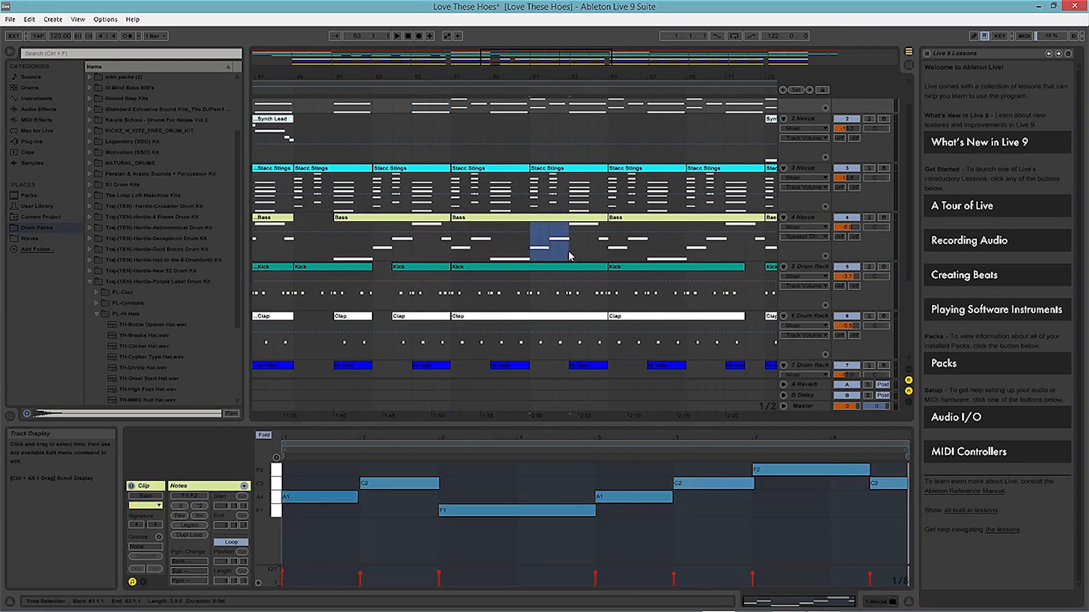
key("Delete")
left_click_drag(645, 253, 618, 255)
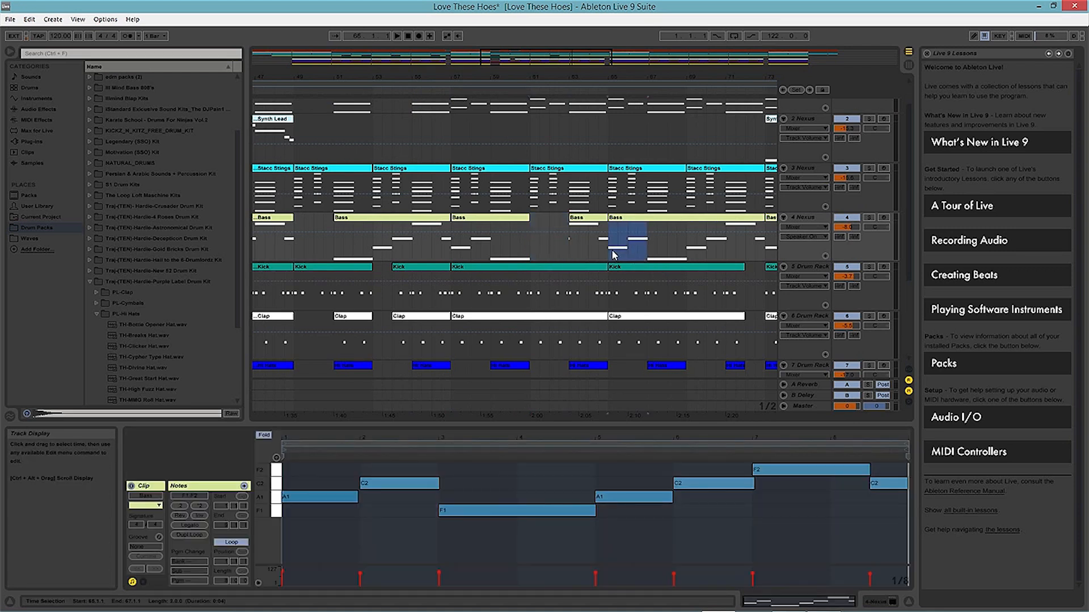
- Shorten the first C2 note in the bar 63 Bass clip to end at clip bar 3, and play from bar 63
left_click(588, 219)
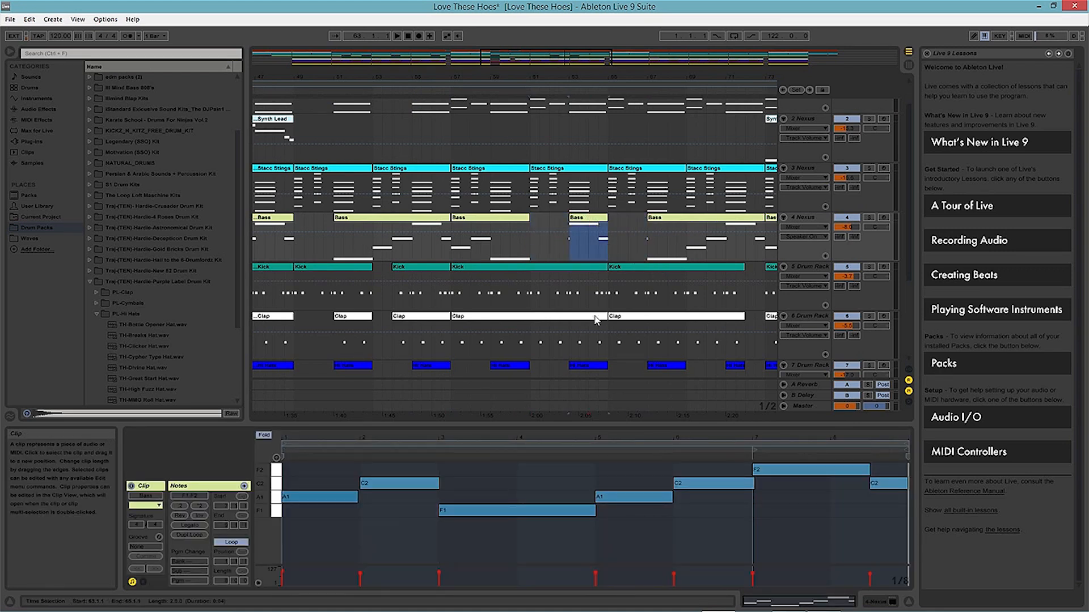
left_click(438, 488)
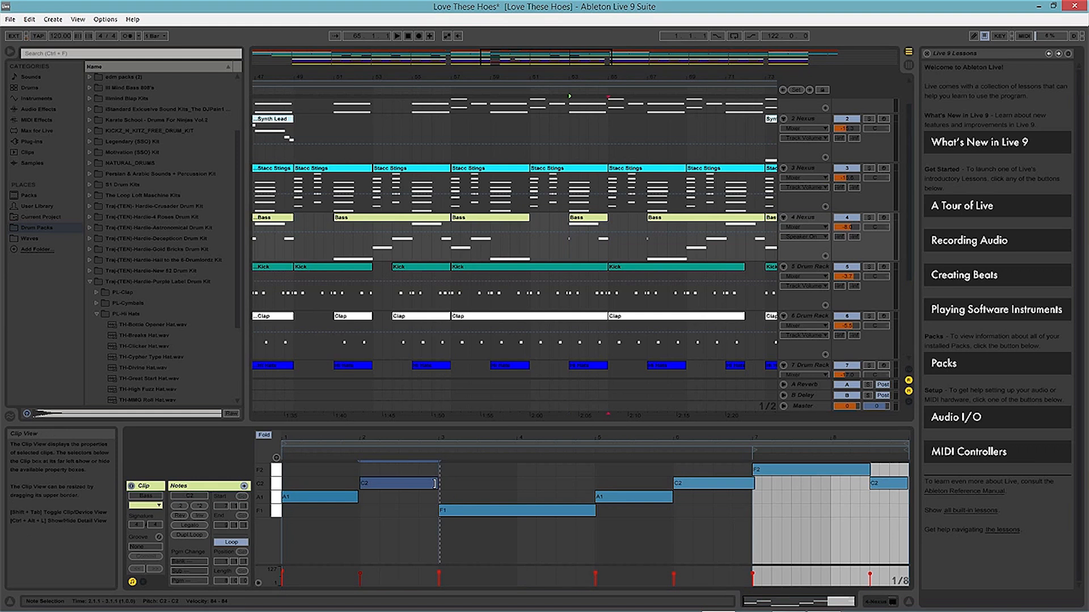
left_click(585, 219)
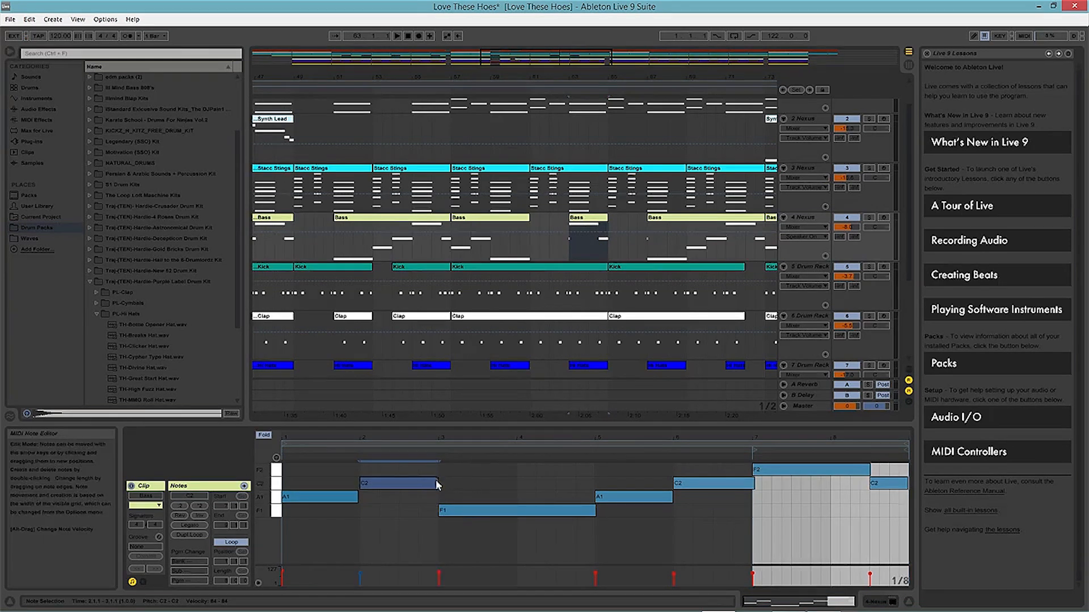
left_click_drag(438, 485, 465, 486)
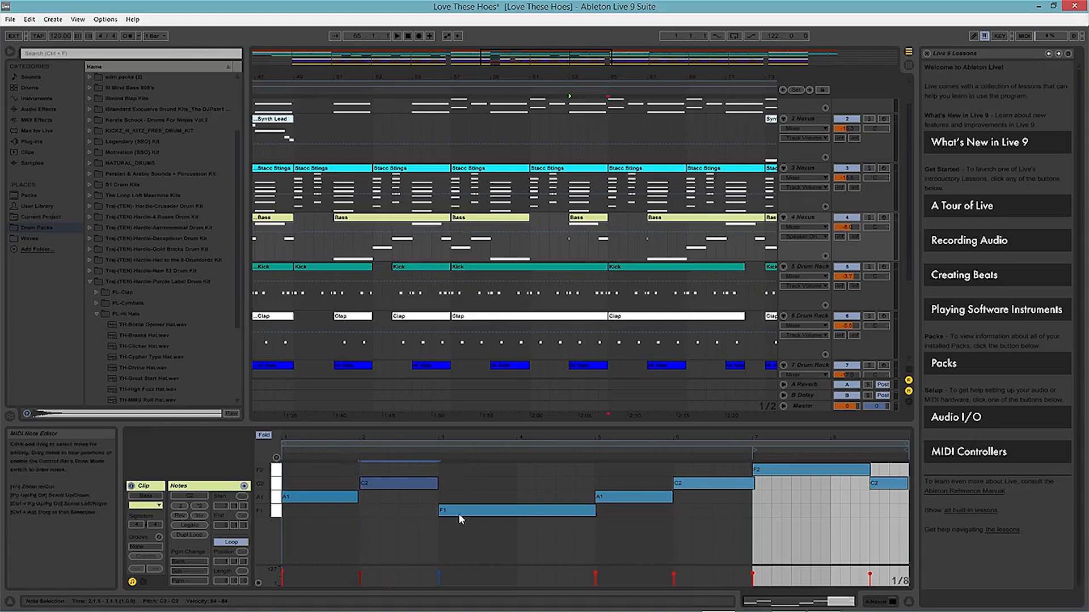
left_click(584, 220)
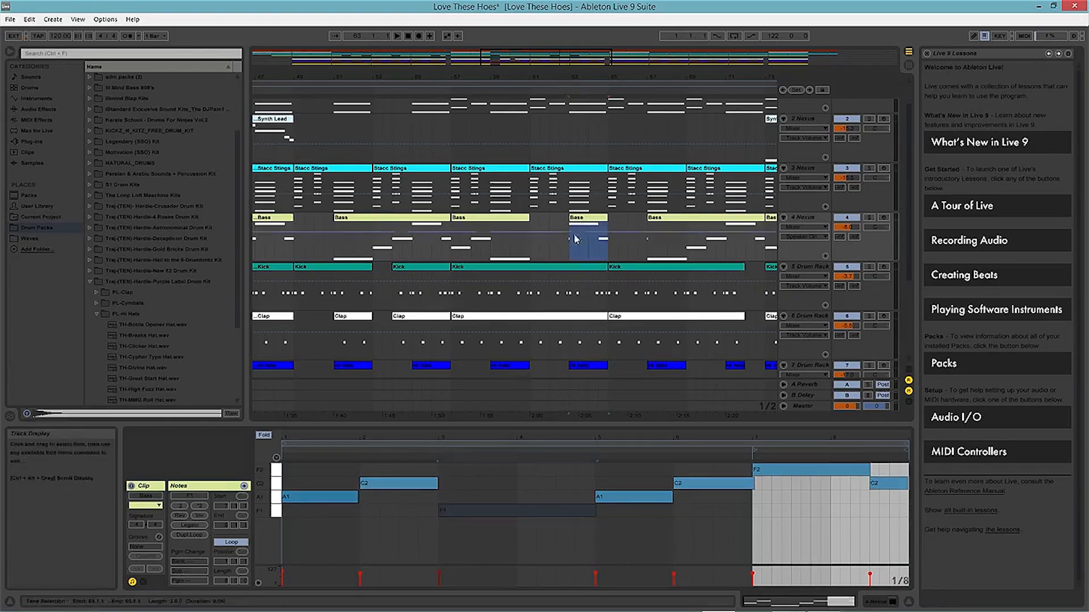
left_click(455, 505)
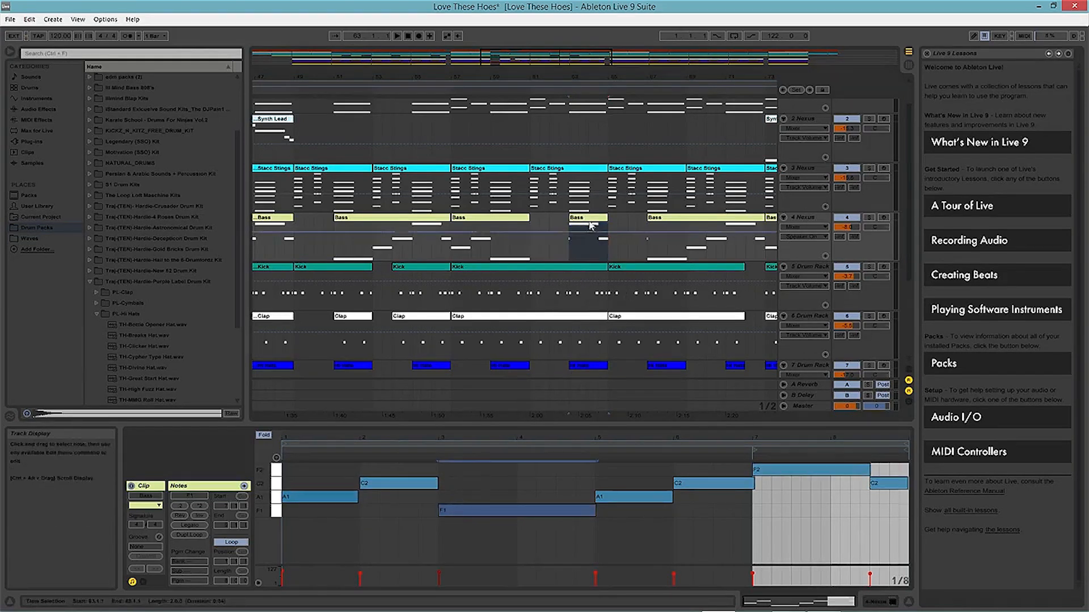
key("space")
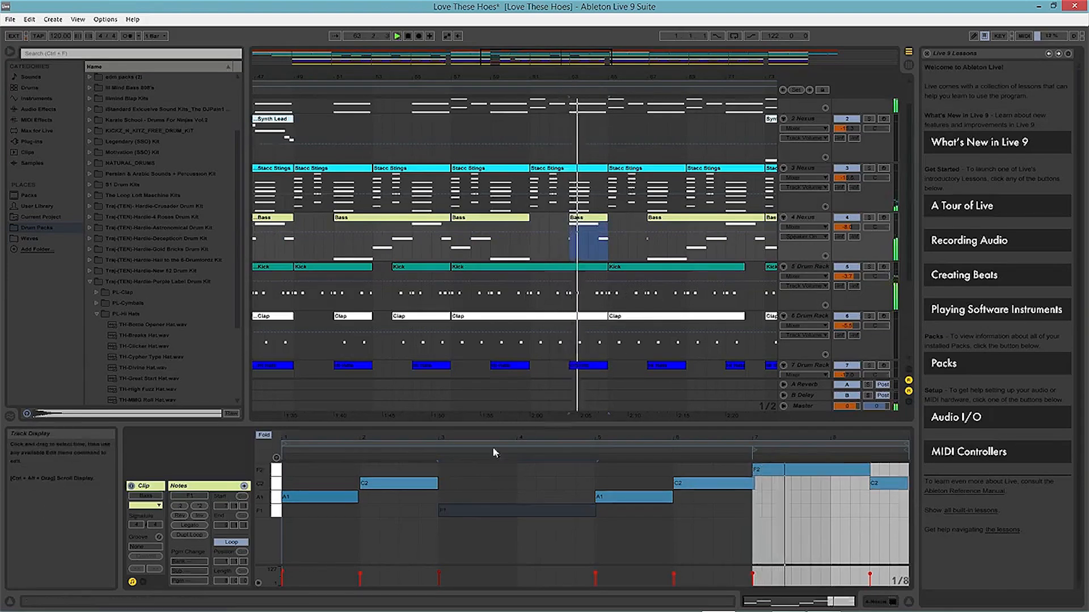
left_click(445, 510)
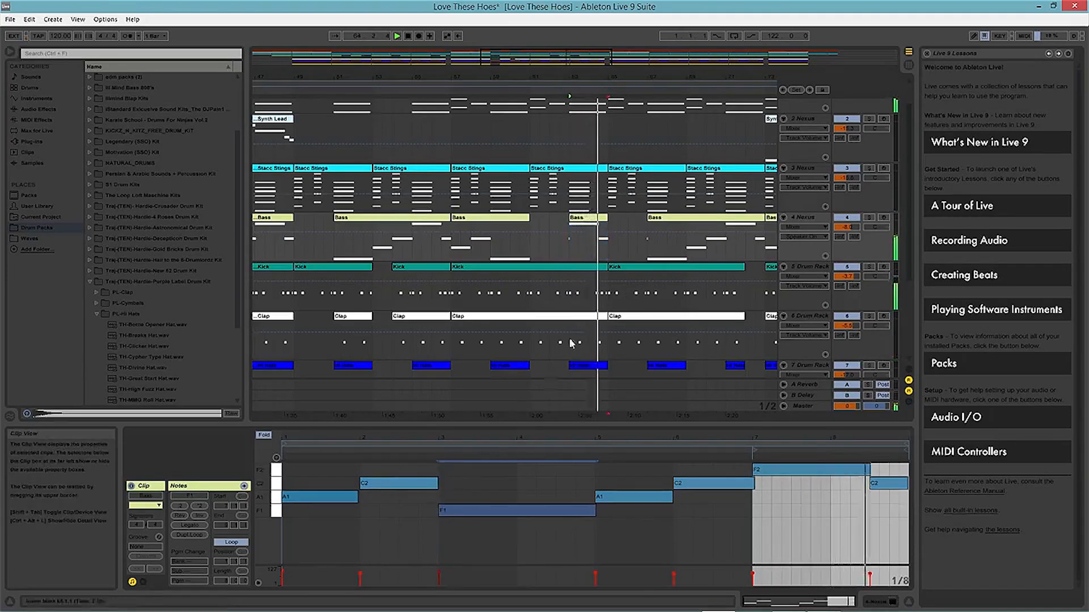
- Align the first C2–F1 boundary to clip bar 3 in the bar 67 Bass clip, and end F1 at clip bar 5 in the bar 63 clip
left_click(651, 252)
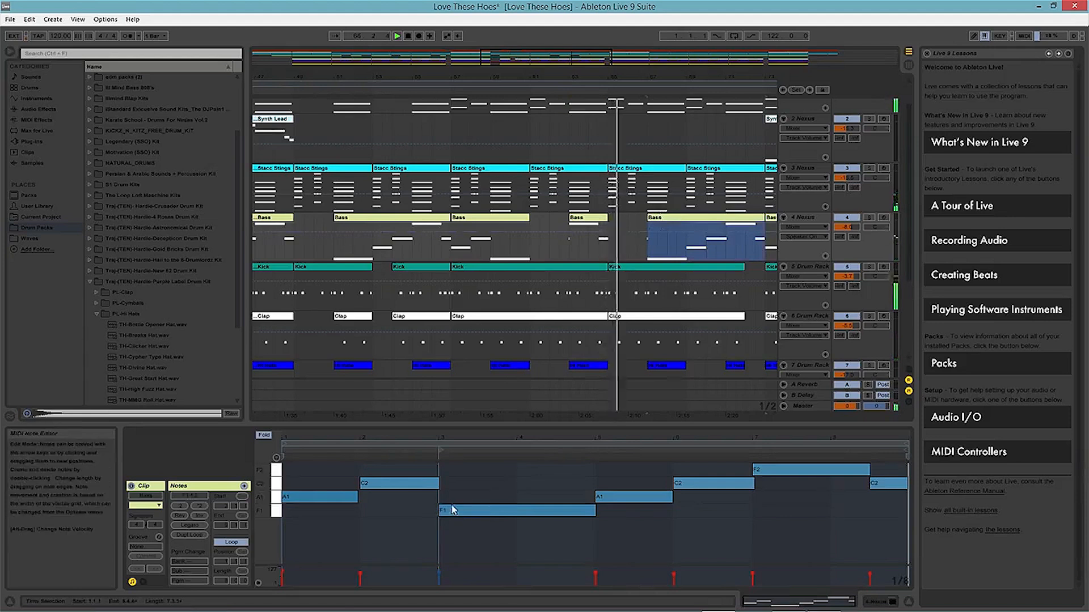
left_click_drag(441, 511, 437, 513)
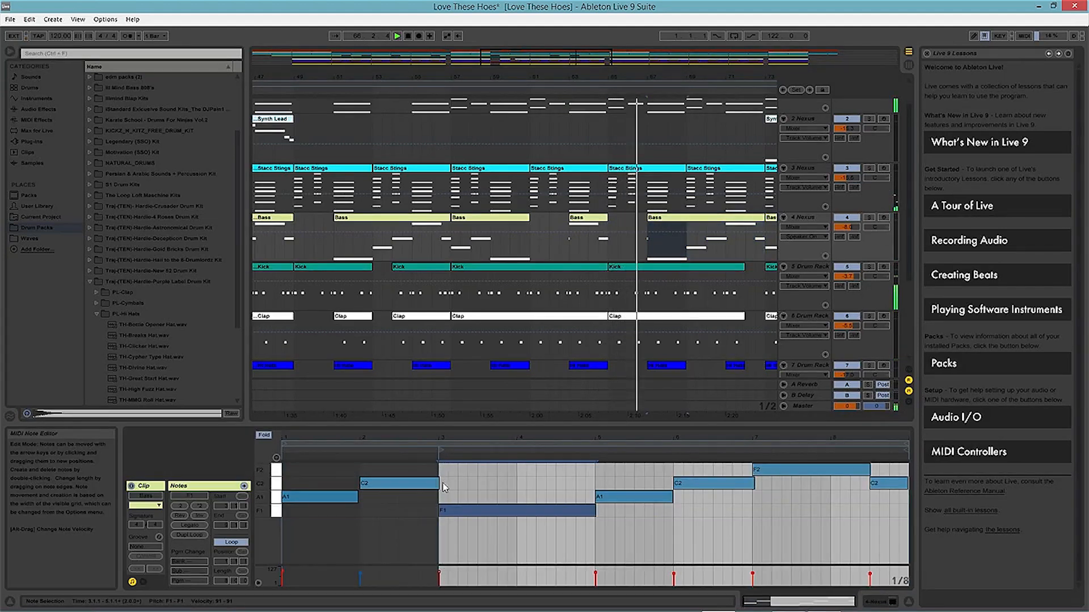
left_click(437, 483)
left_click(584, 219)
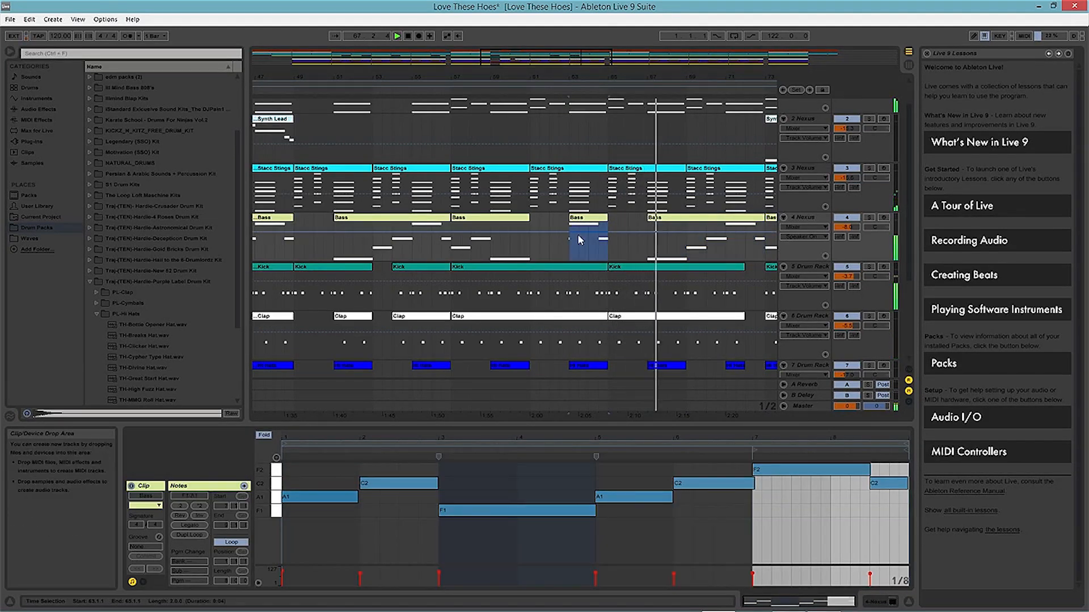
left_click(593, 511)
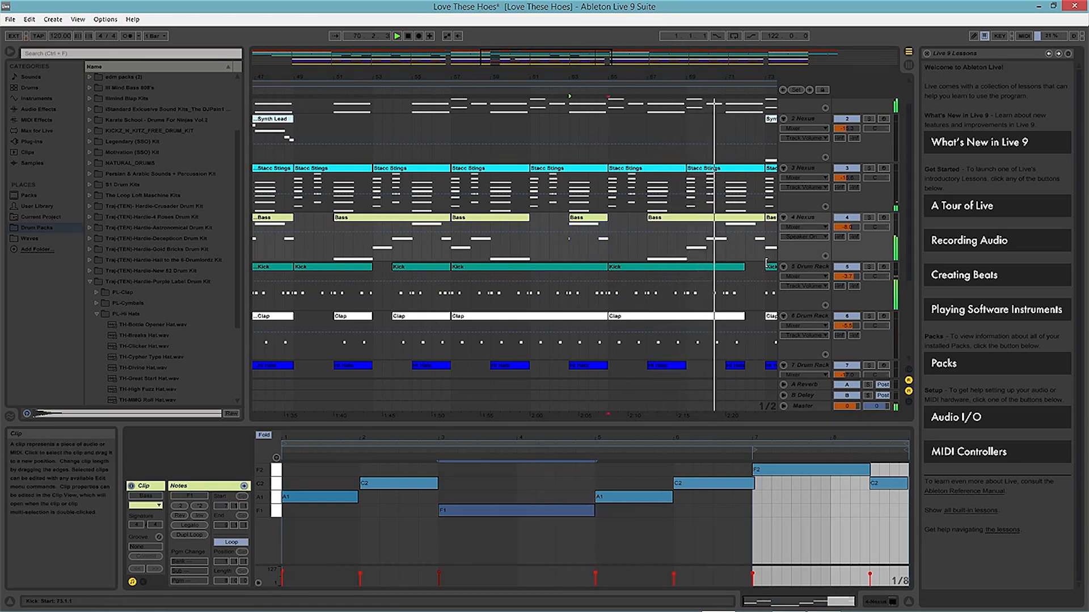
- Delete the Bass and Kick content from bar 72 to bar 73
left_click_drag(763, 278, 748, 234)
key("Delete")
- Duplicate the bar 73 Synth Lead clip so the copy starts at bar 81
left_click_drag(751, 76, 621, 76)
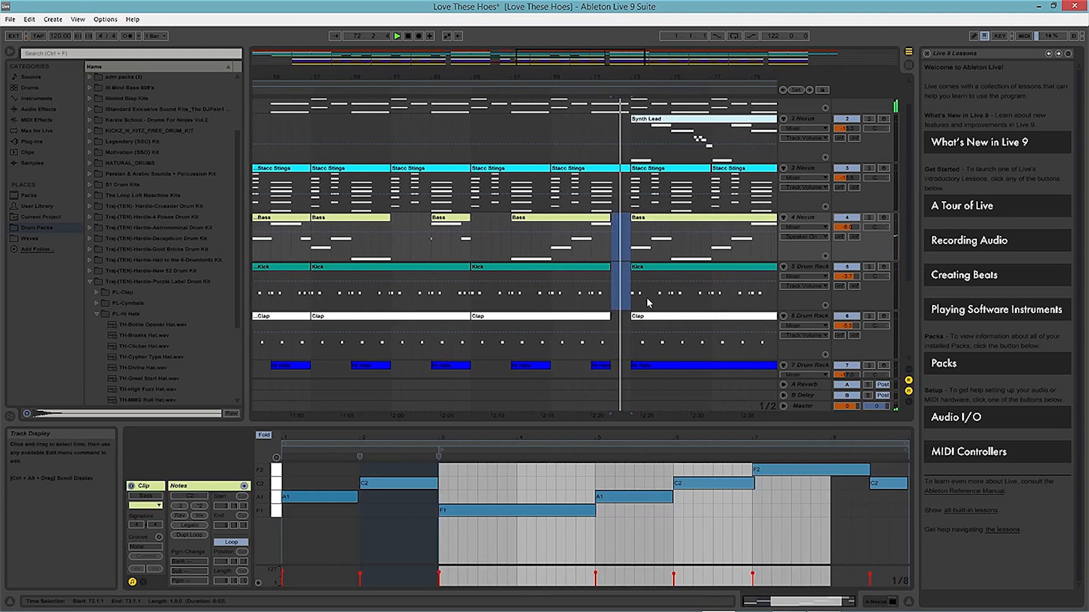
scroll(648, 301, "down", 2)
scroll(649, 303, "up", 1)
left_click_drag(711, 77, 500, 75)
scroll(632, 243, "up", 2)
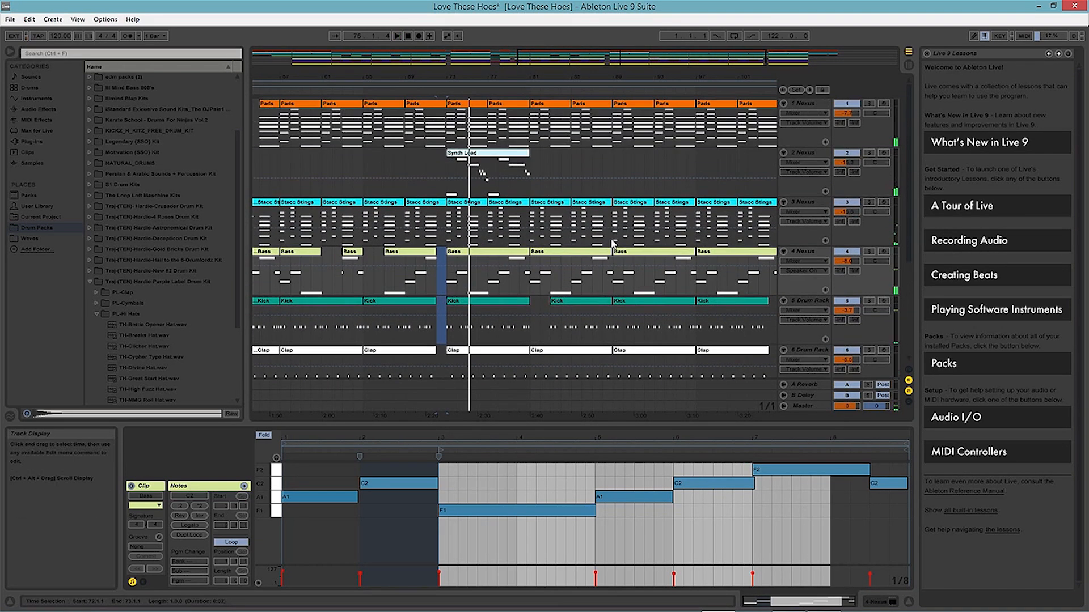
left_click(473, 158)
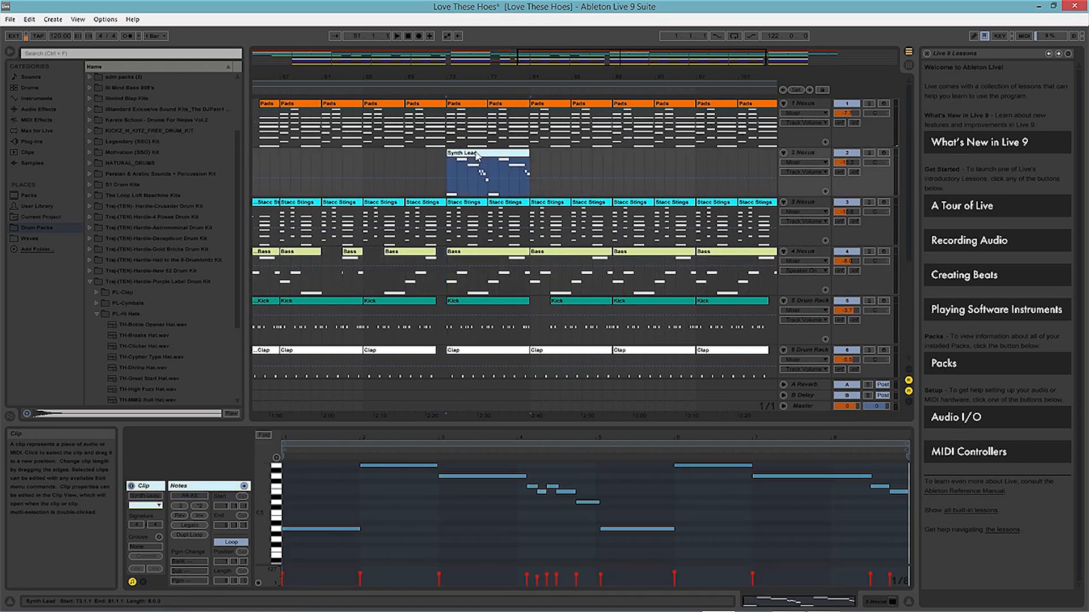
key("ctrl+d")
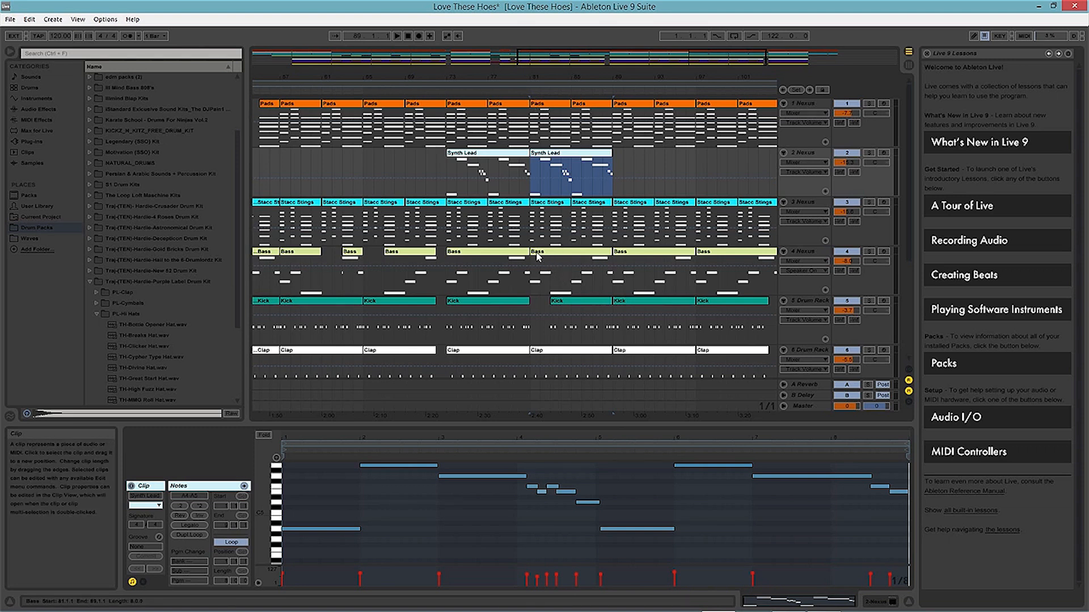
- Trim the start of the bar 81 Bass clip to bar 83
scroll(589, 205, "down", 2)
left_click_drag(544, 74, 550, 81)
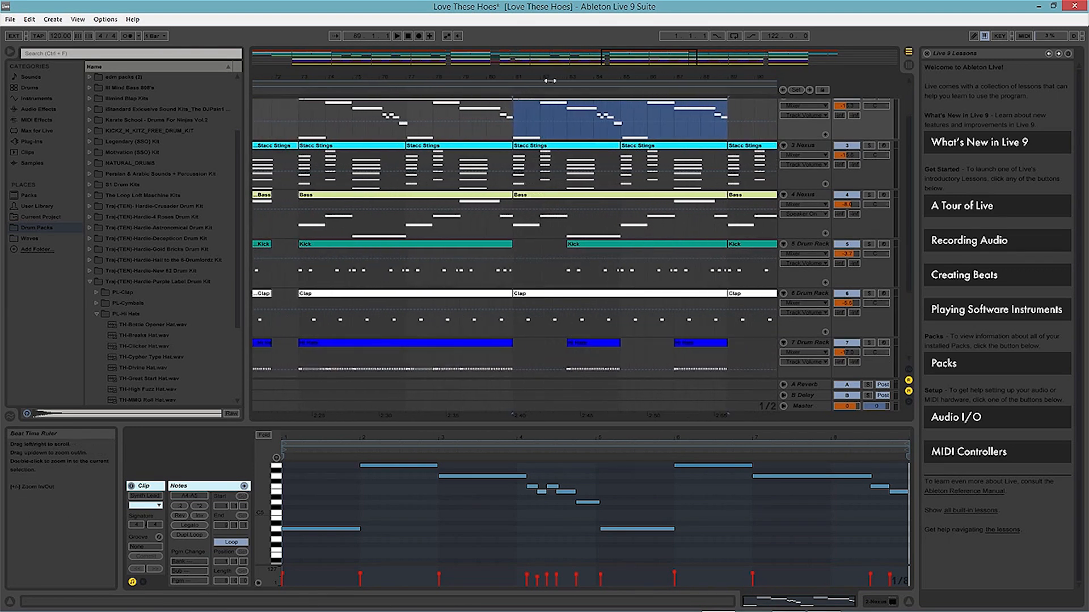
left_click_drag(516, 195, 559, 195)
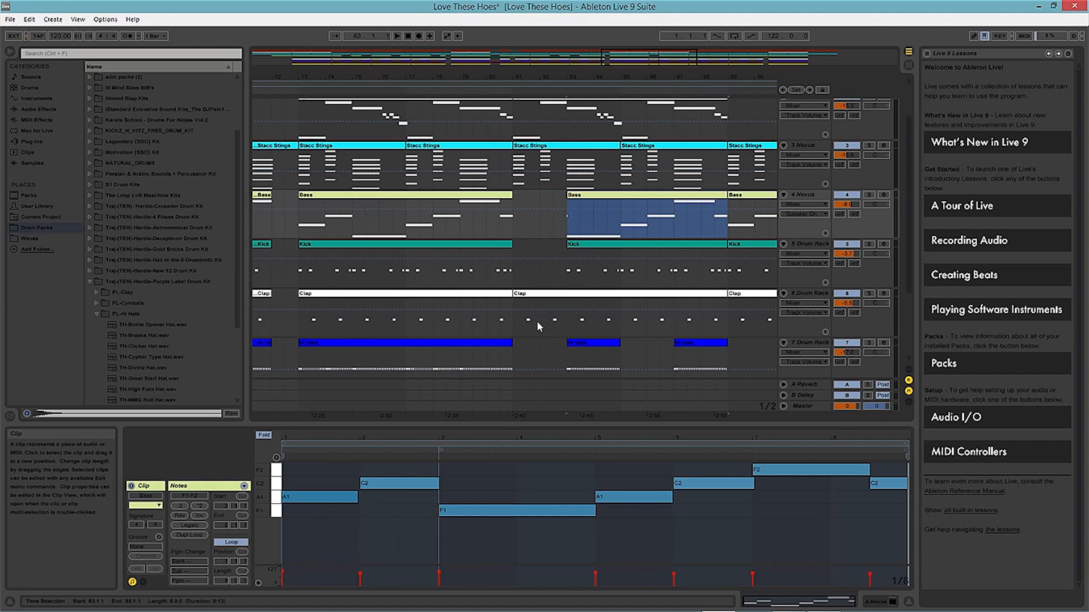
- Trim the start of the bar 81 Pads clip to bar 83 and the start of the bar 85 Pads clip to bar 87
scroll(568, 230, "up", 2)
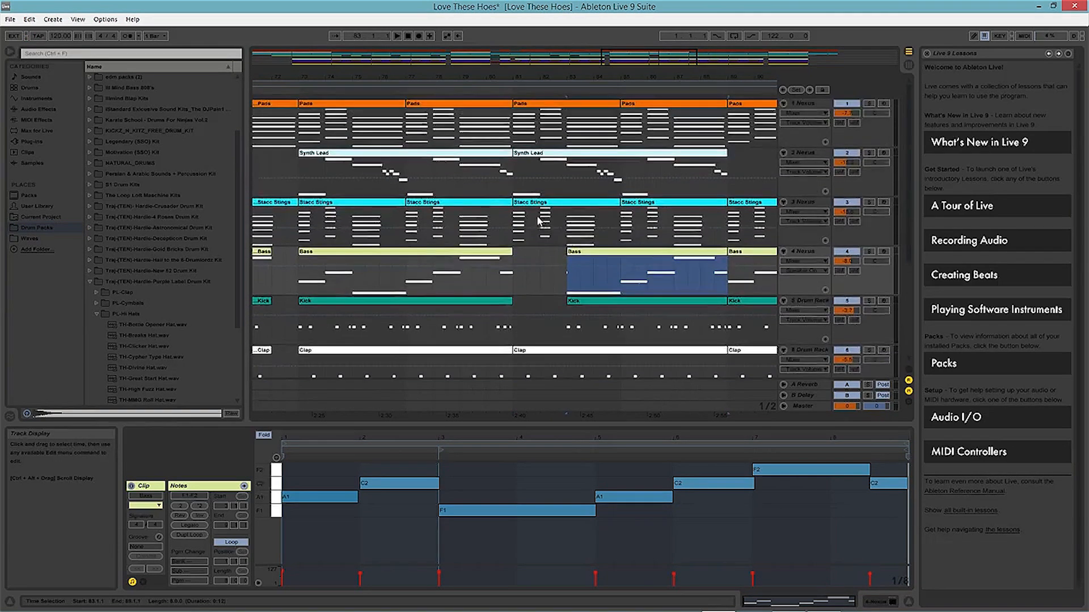
left_click_drag(516, 102, 566, 102)
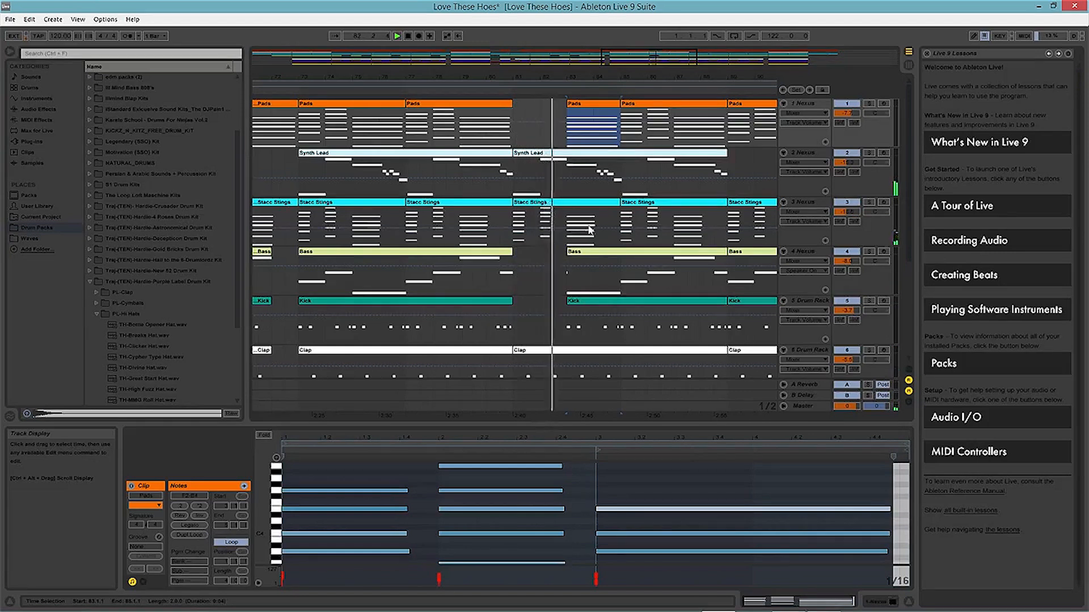
left_click_drag(624, 103, 674, 104)
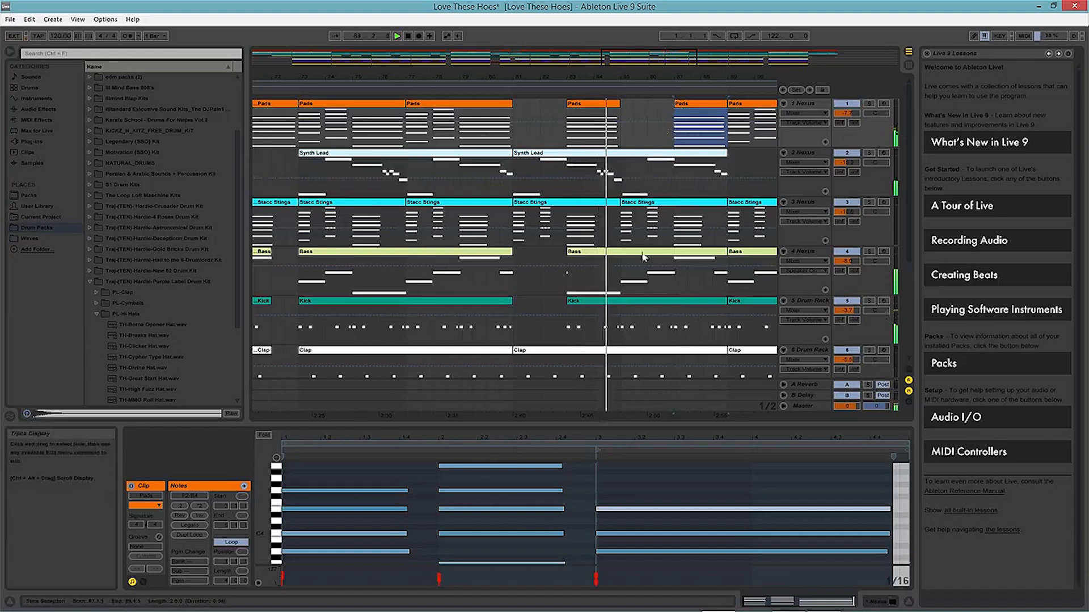
- Delete the Bass from bar 85 to bar 87 while playing the section back
left_click_drag(621, 293, 654, 289)
left_click(653, 289)
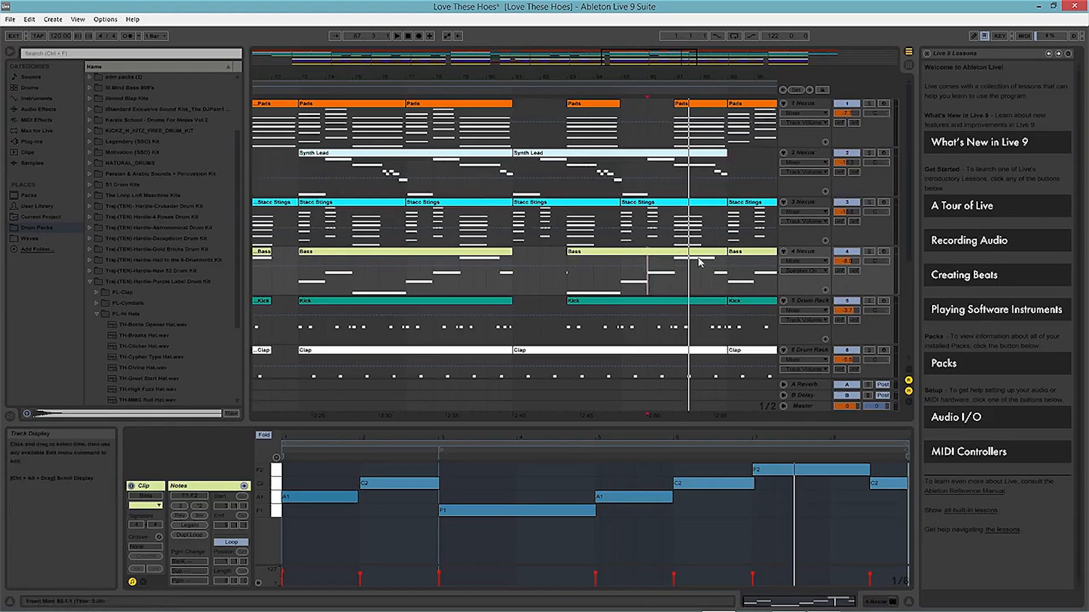
left_click(480, 90)
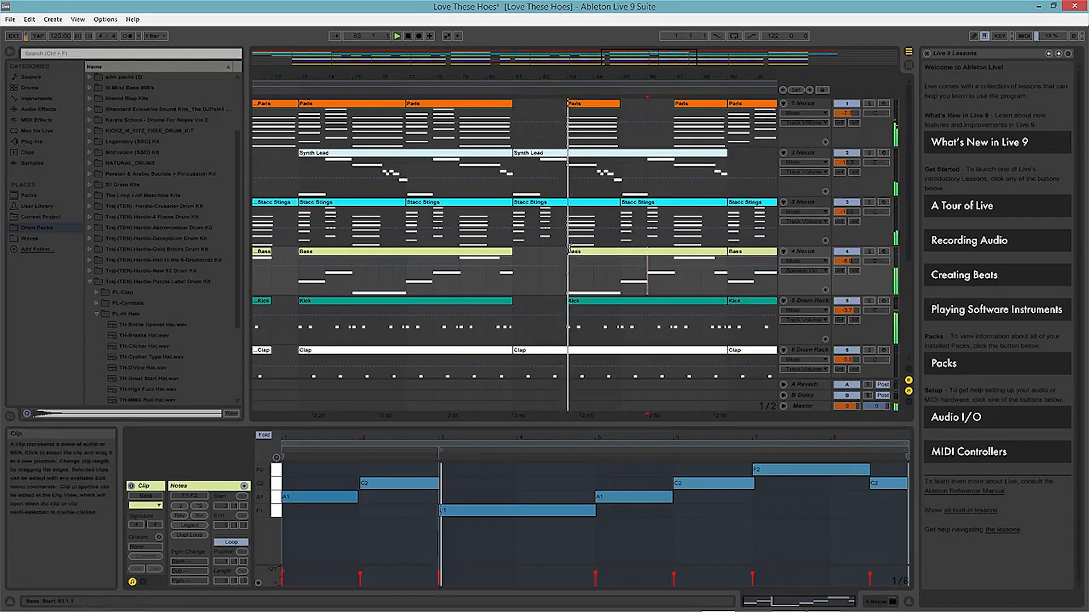
left_click_drag(622, 278, 675, 285)
key("Delete")
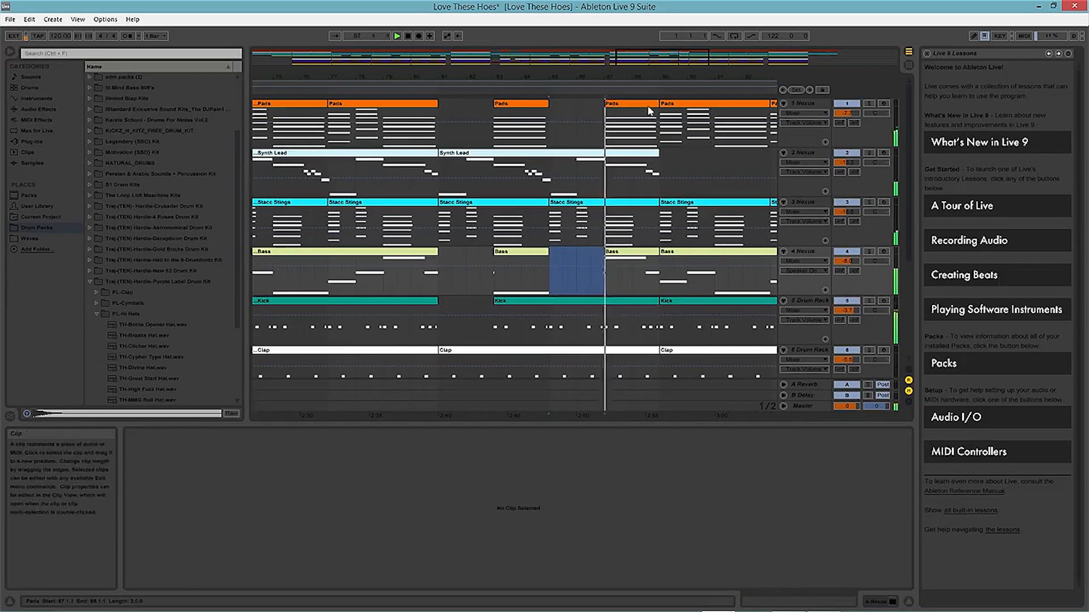
- Delete the Bass from bar 91 to bar 93
left_click(641, 266)
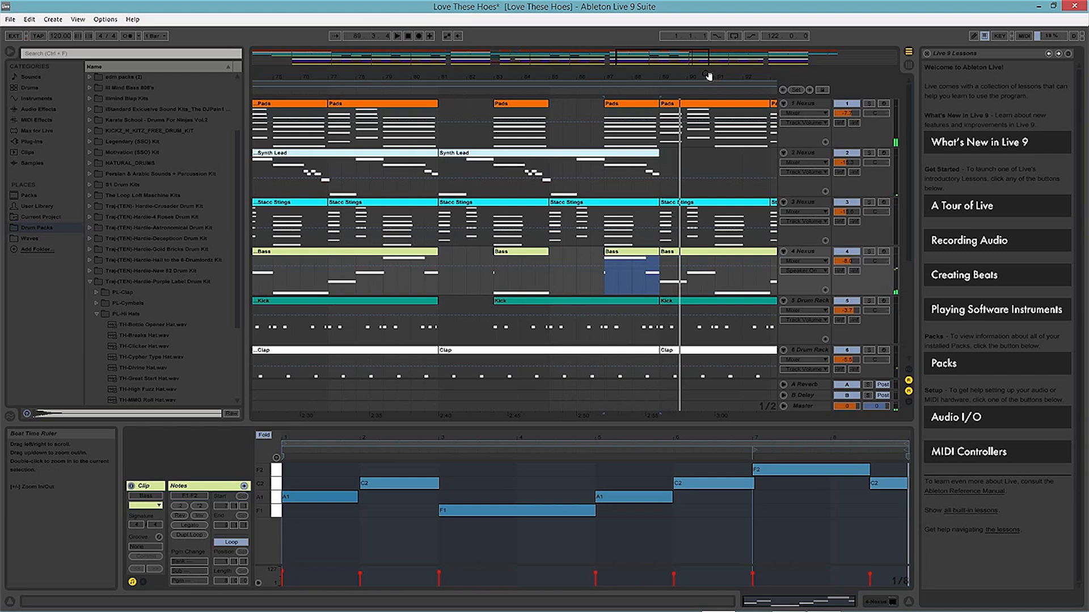
scroll(528, 309, "down", 5)
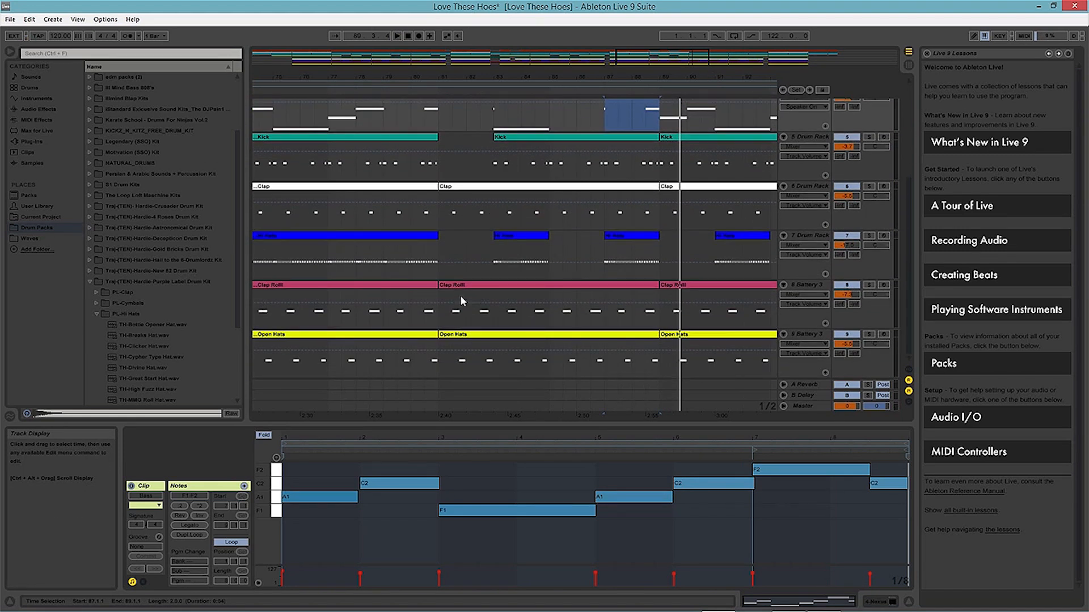
scroll(567, 308, "up", 3)
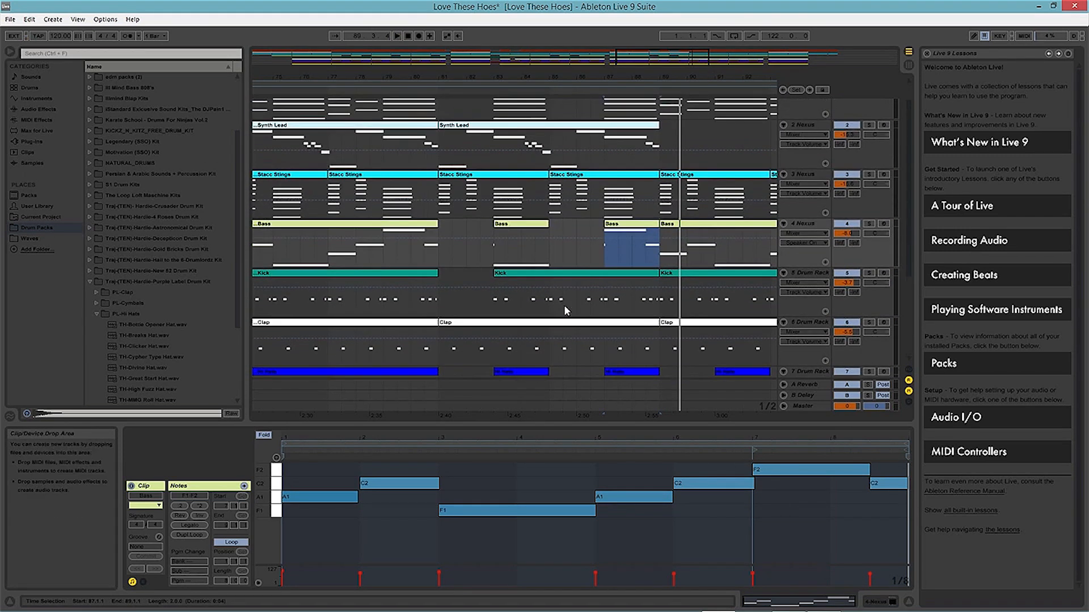
left_click_drag(585, 76, 495, 84)
left_click_drag(575, 287, 544, 252)
left_click(582, 262)
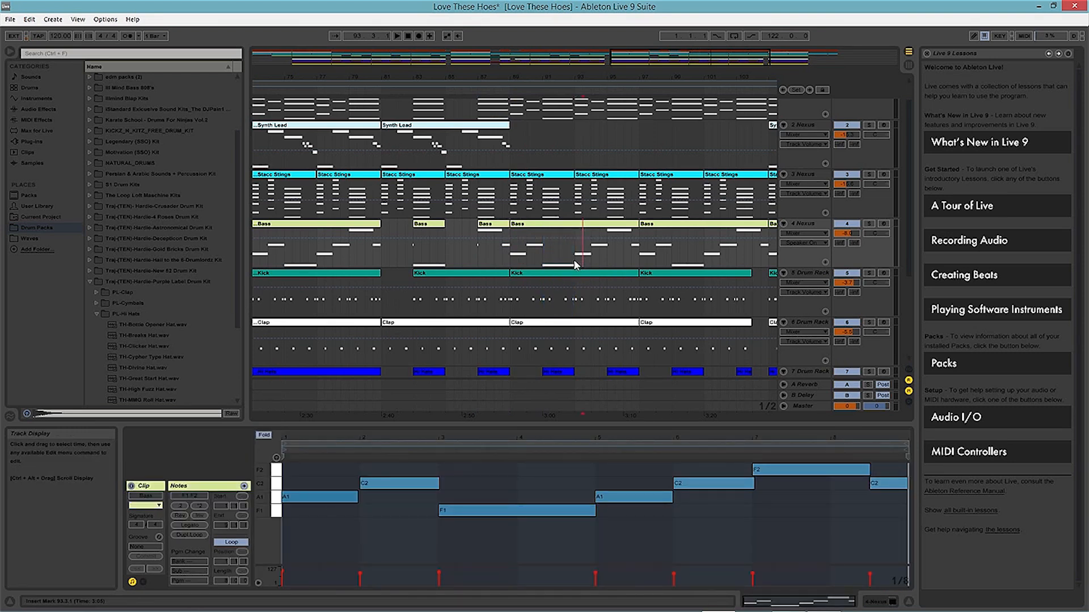
left_click_drag(540, 258, 491, 234)
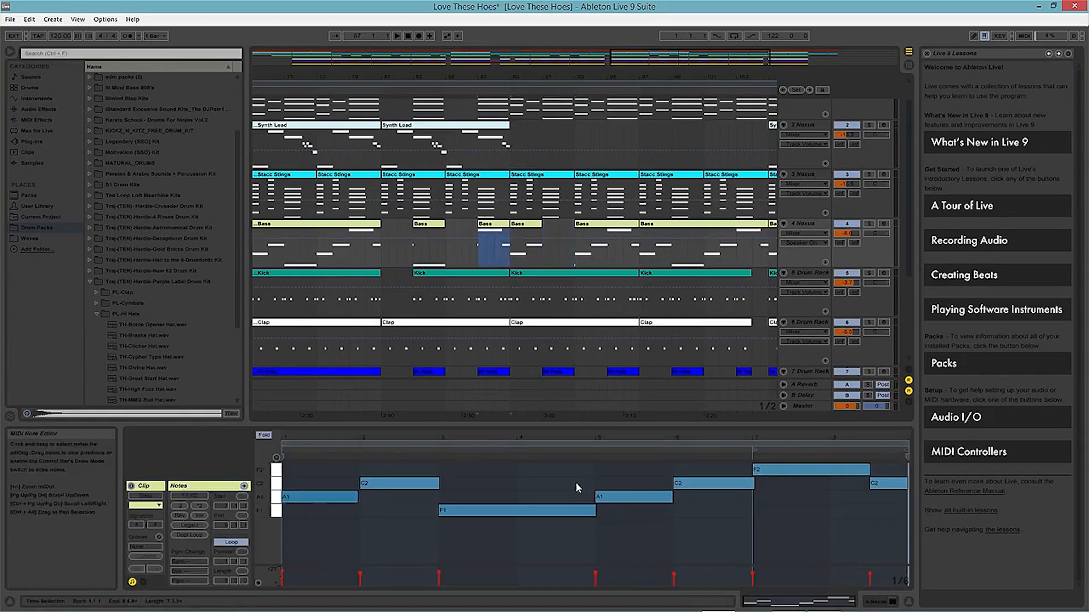
- Shorten the first C2 note to end at clip bar 3 in the bar 83 and bar 87 Bass clips
left_click(429, 225)
left_click(441, 511)
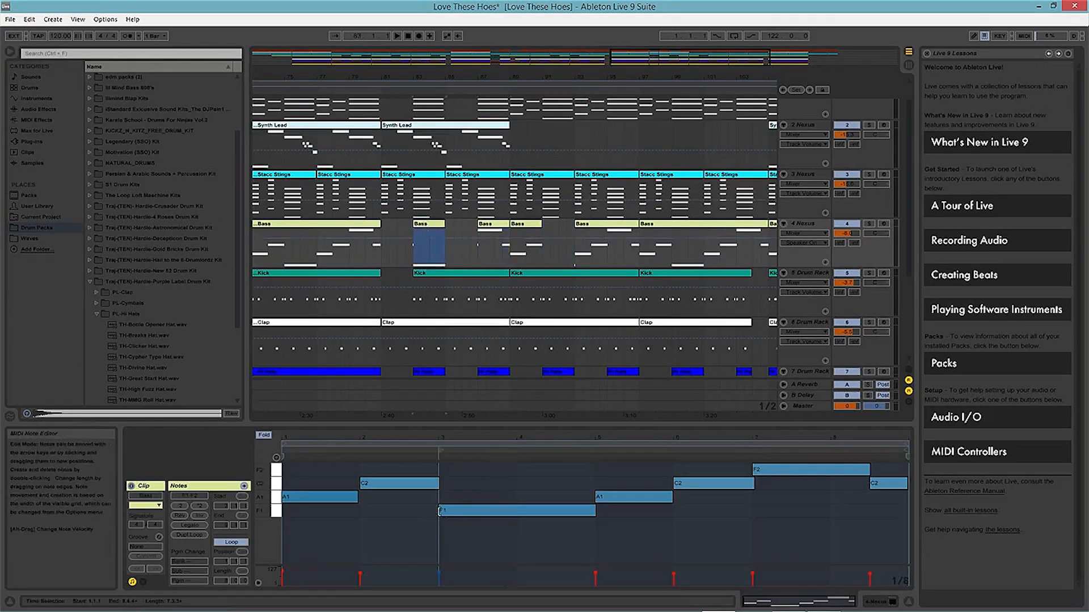
left_click(439, 485)
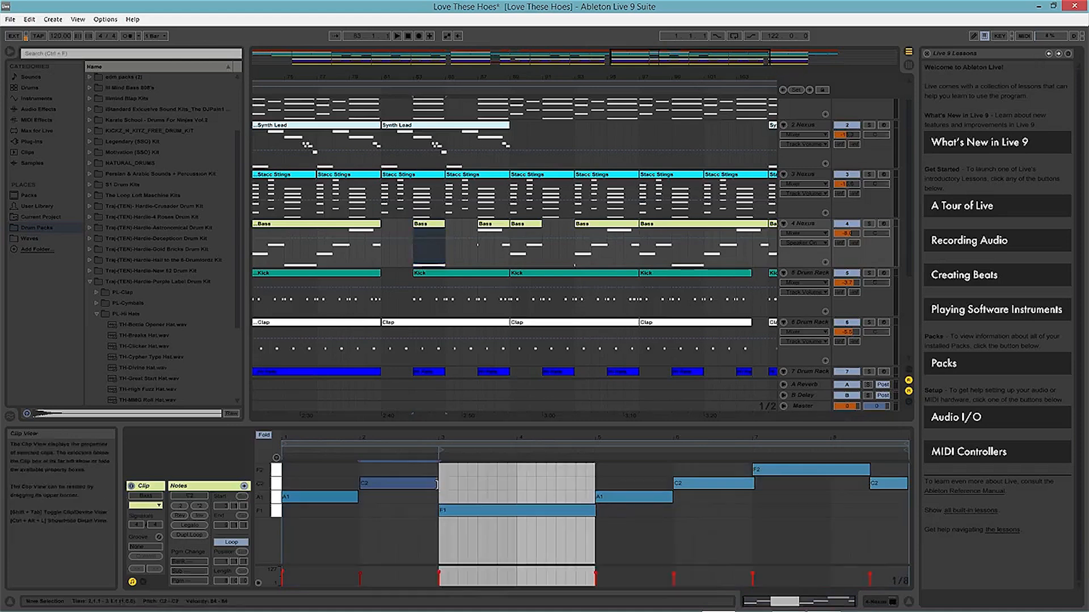
left_click(495, 225)
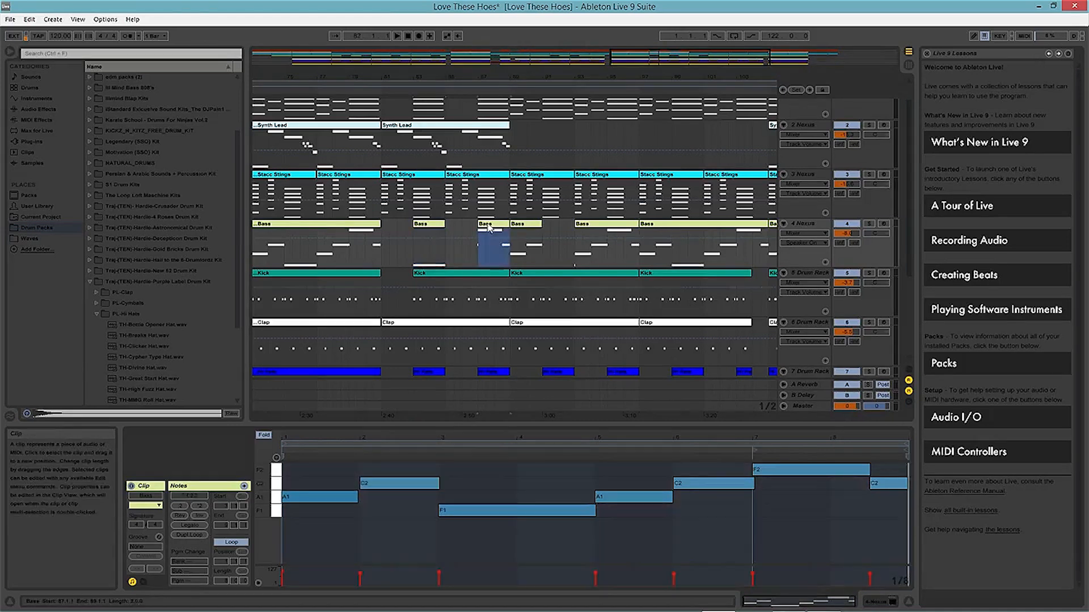
left_click(442, 510)
left_click(437, 484)
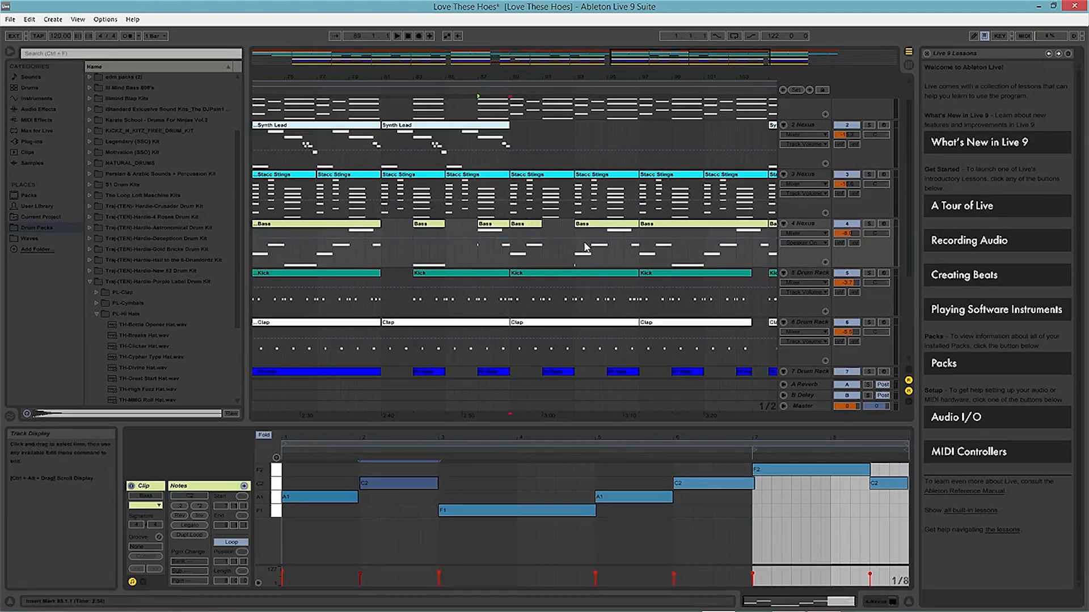
- Play the arrangement from bar 81 and look over all tracks in the following sections
left_click_drag(580, 78, 580, 59)
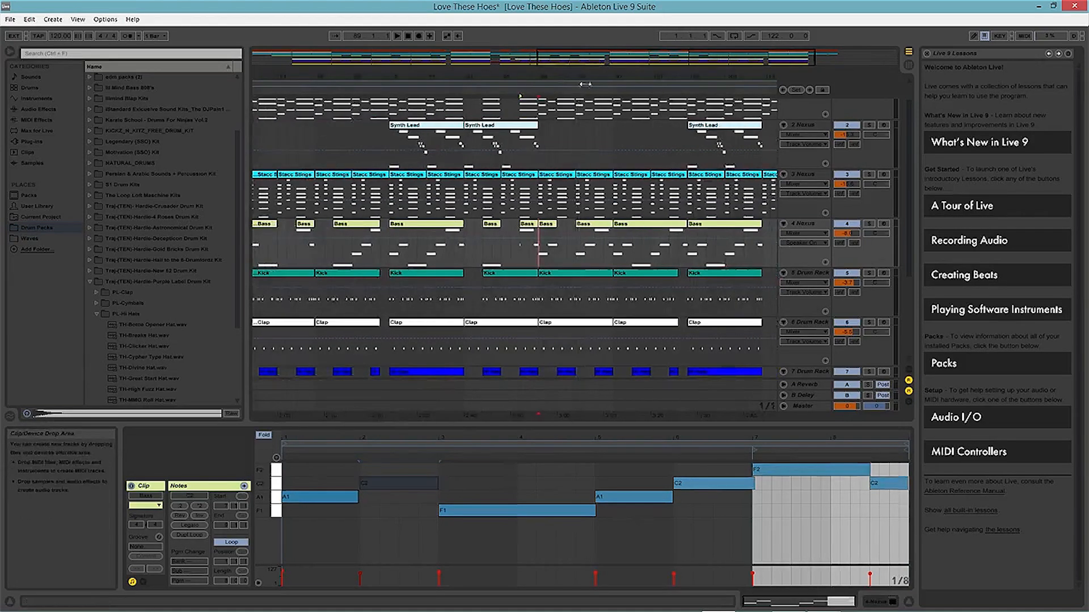
scroll(594, 177, "up", 2)
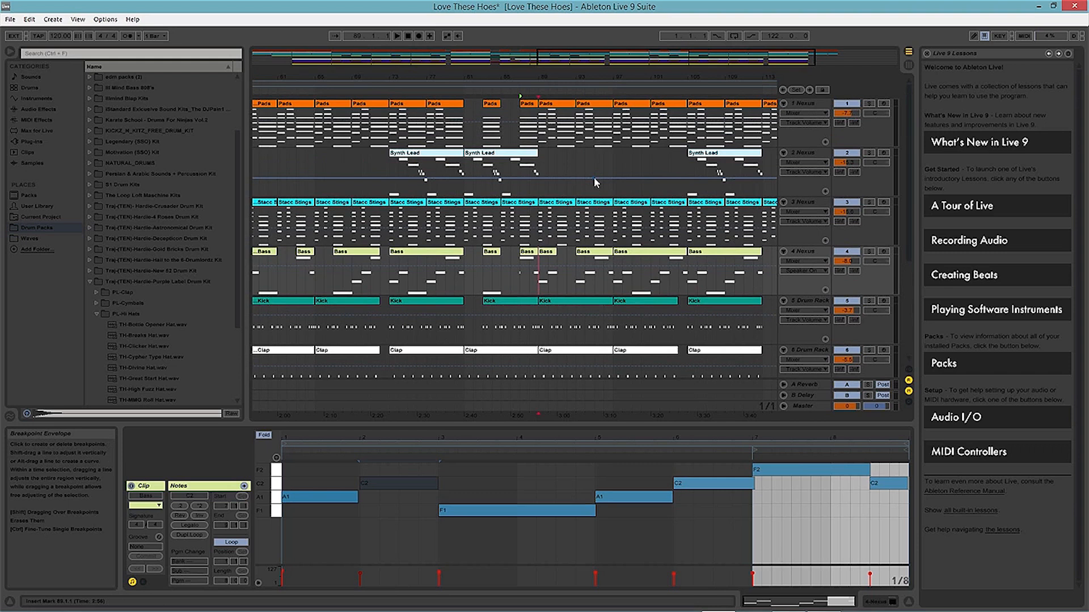
left_click(455, 93)
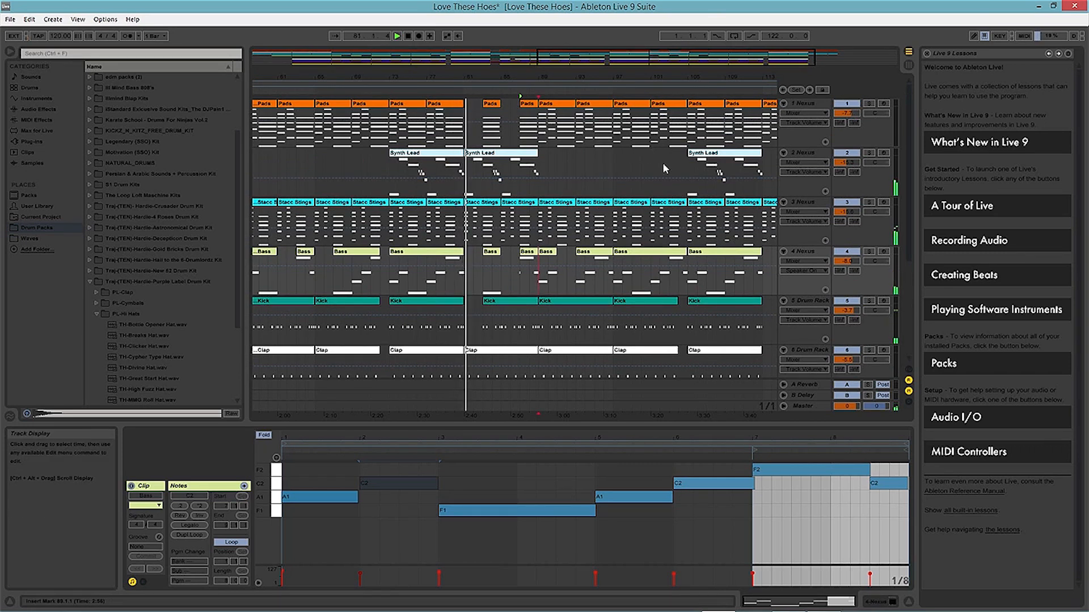
scroll(662, 163, "down", 3)
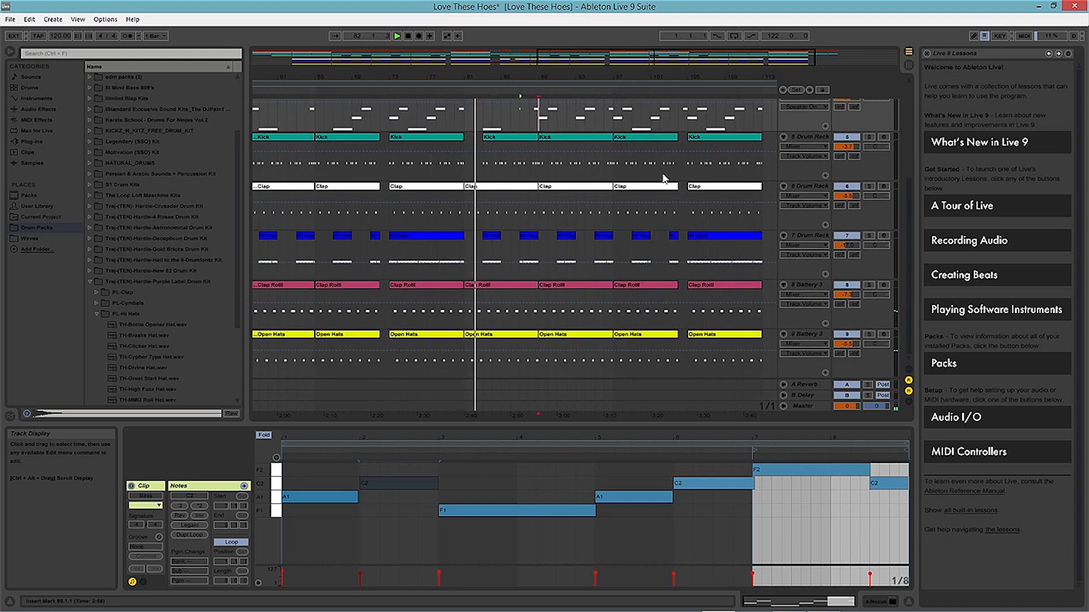
scroll(621, 191, "up", 2)
scroll(614, 170, "up", 2)
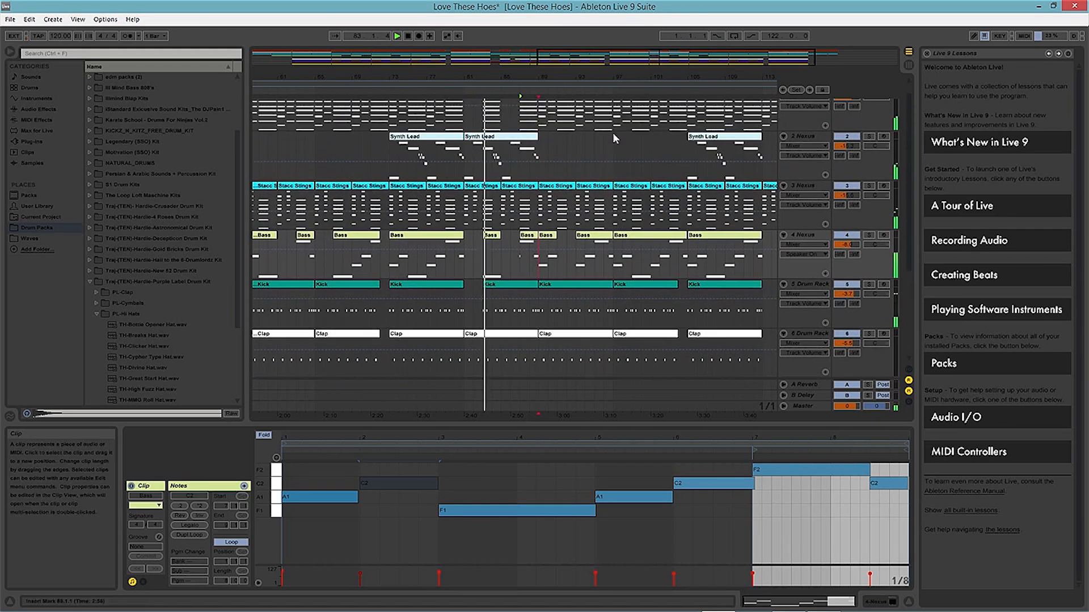
- Delete the Bass from bar 97 to bar 99 and from bar 101 to bar 103
left_click_drag(588, 76, 588, 114)
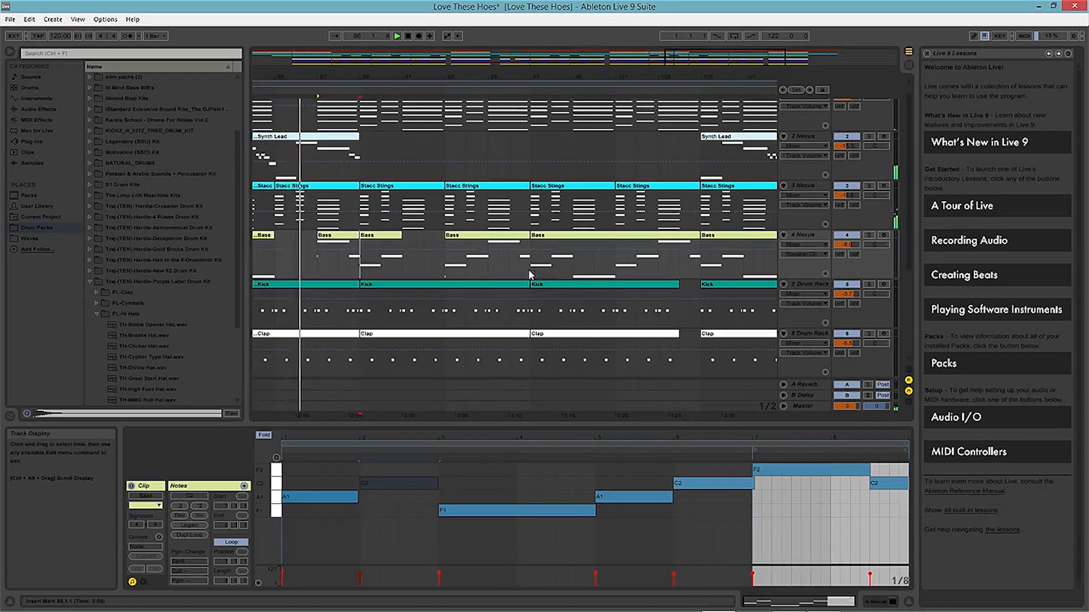
left_click(565, 266)
mouse_move(563, 264)
left_mouse_down()
mouse_move(516, 264)
mouse_move(572, 260)
left_mouse_up()
key("Delete")
scroll(565, 266, "up", 1)
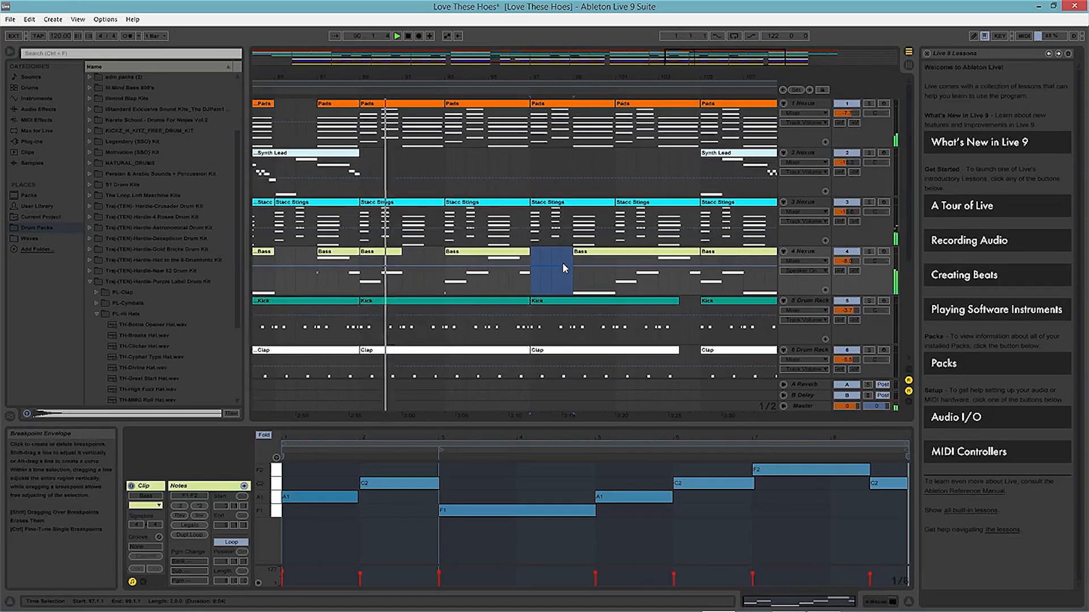
scroll(587, 318, "down", 4)
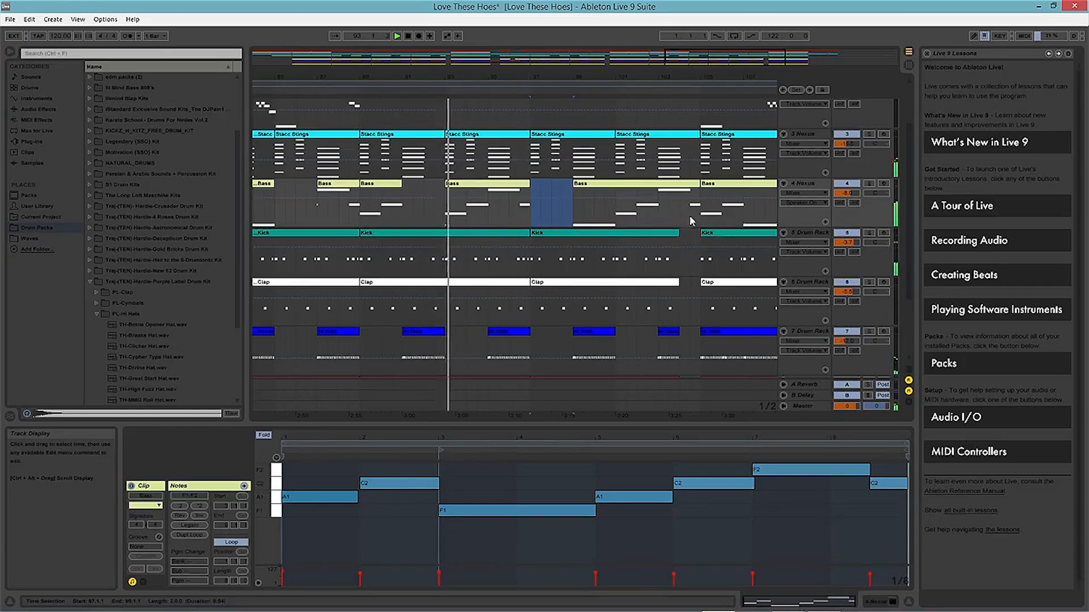
left_click_drag(698, 258, 619, 216)
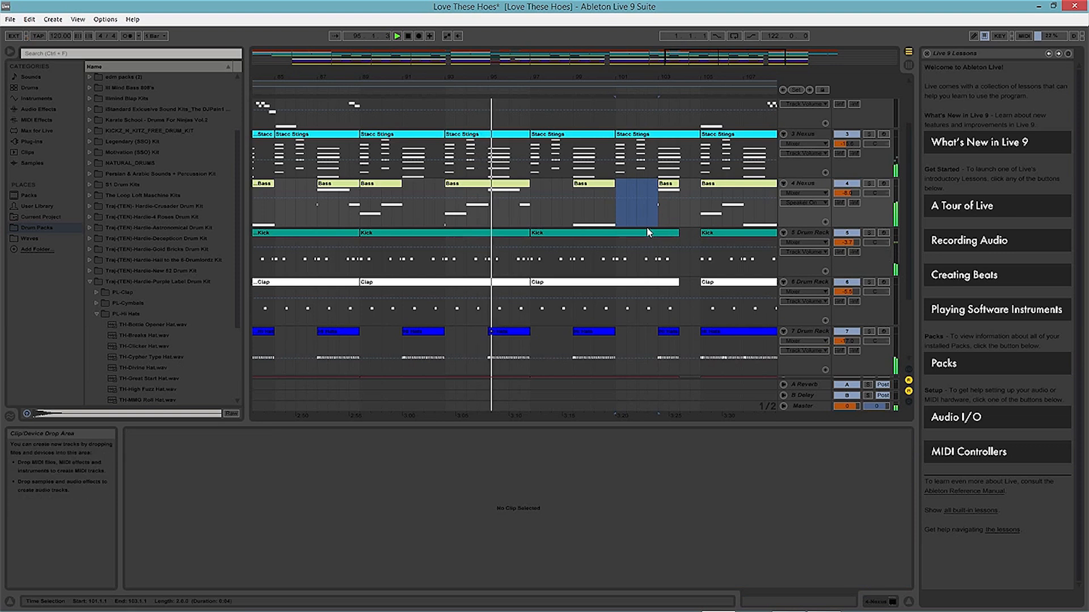
scroll(646, 227, "up", 2)
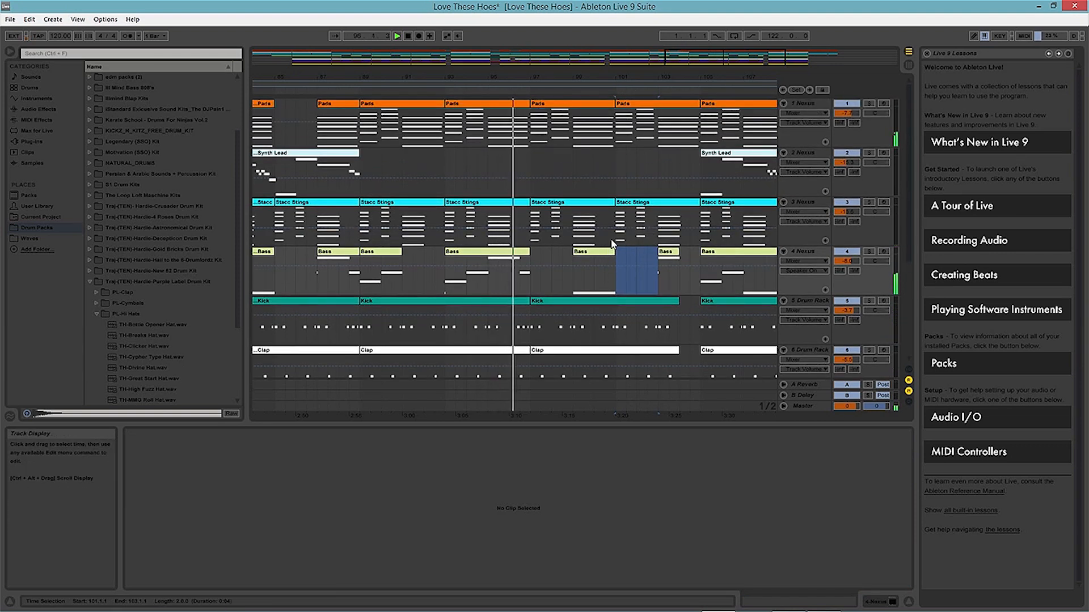
- Delete the Pads from bar 97 to bar 99 and from bar 104 to bar 105
left_click_drag(531, 105, 573, 106)
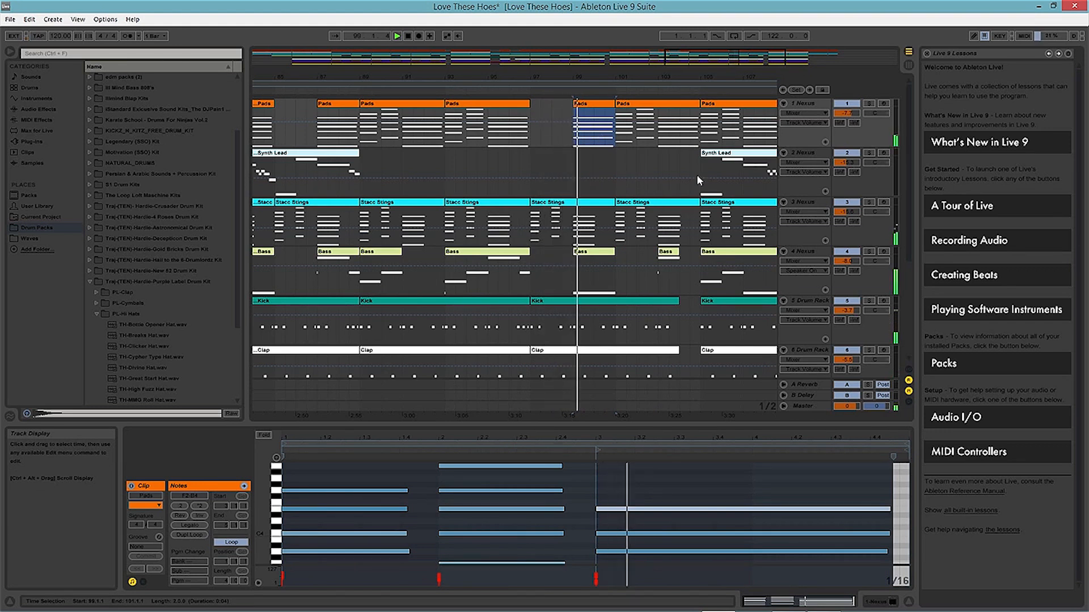
left_click_drag(699, 106, 682, 105)
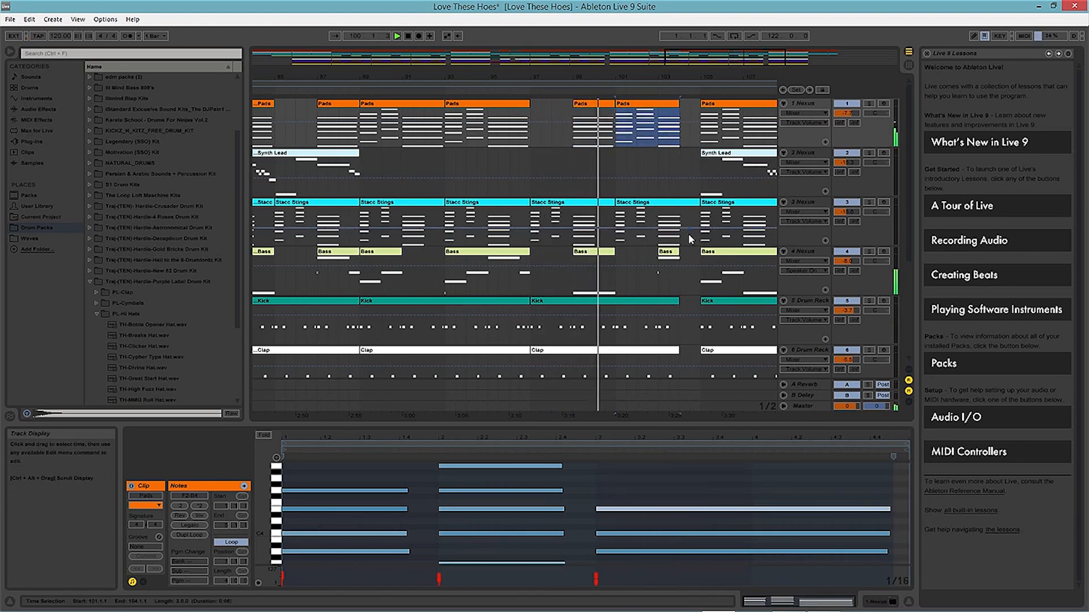
left_click(689, 274)
scroll(690, 280, "down", 6)
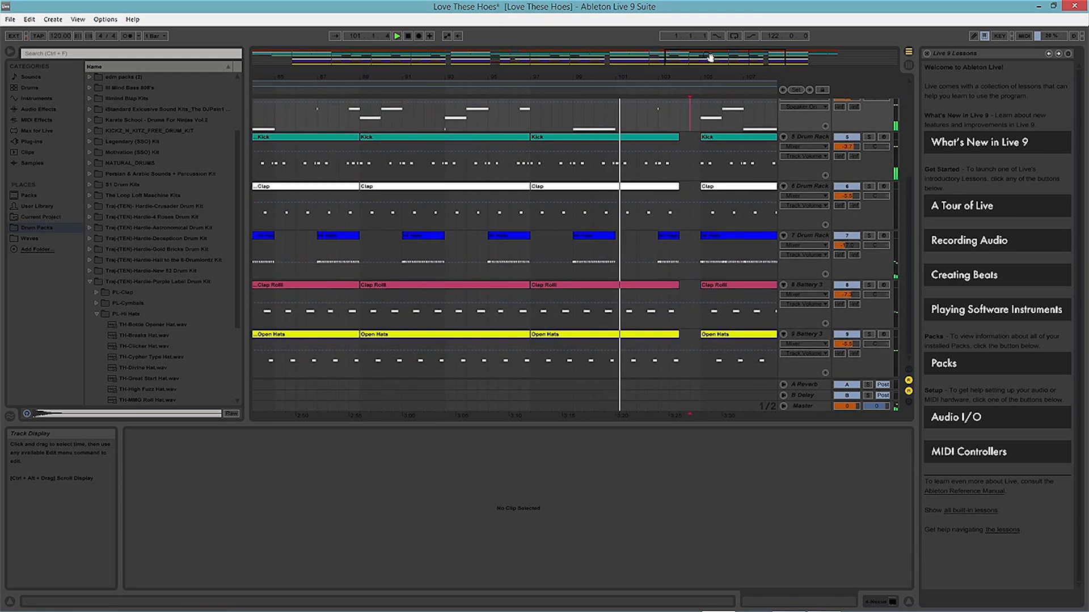
- Duplicate the Synth Lead clip of bars 105–113 to bar 113 and extend the last Pads and Stacc Stings clips to bar 121
left_click_drag(713, 62, 720, 107)
scroll(753, 171, "up", 6)
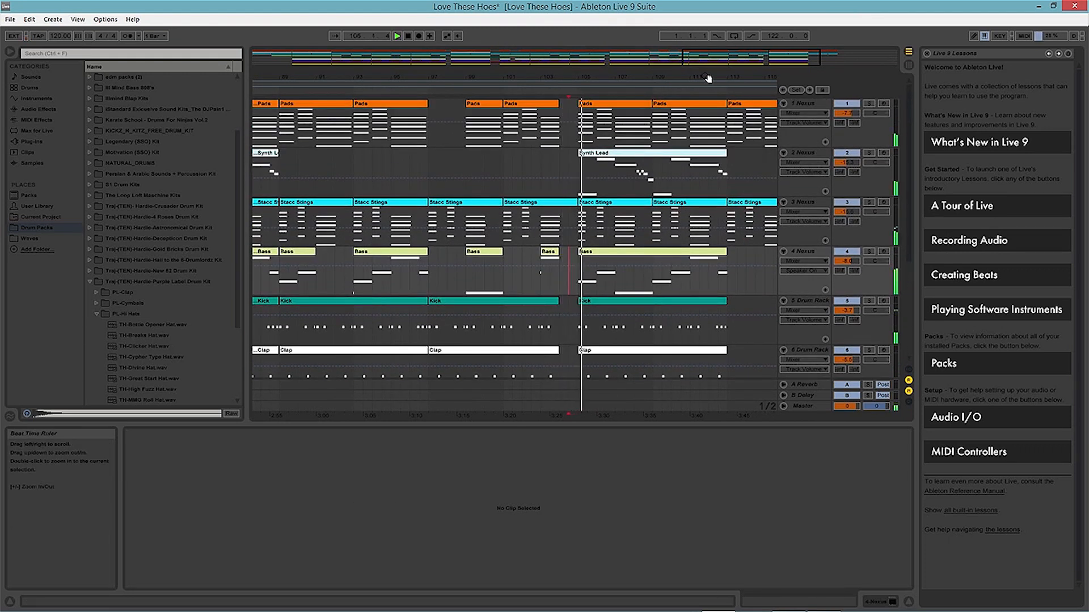
mouse_move(423, 80)
left_mouse_down()
mouse_move(481, 77)
mouse_move(427, 81)
left_mouse_up()
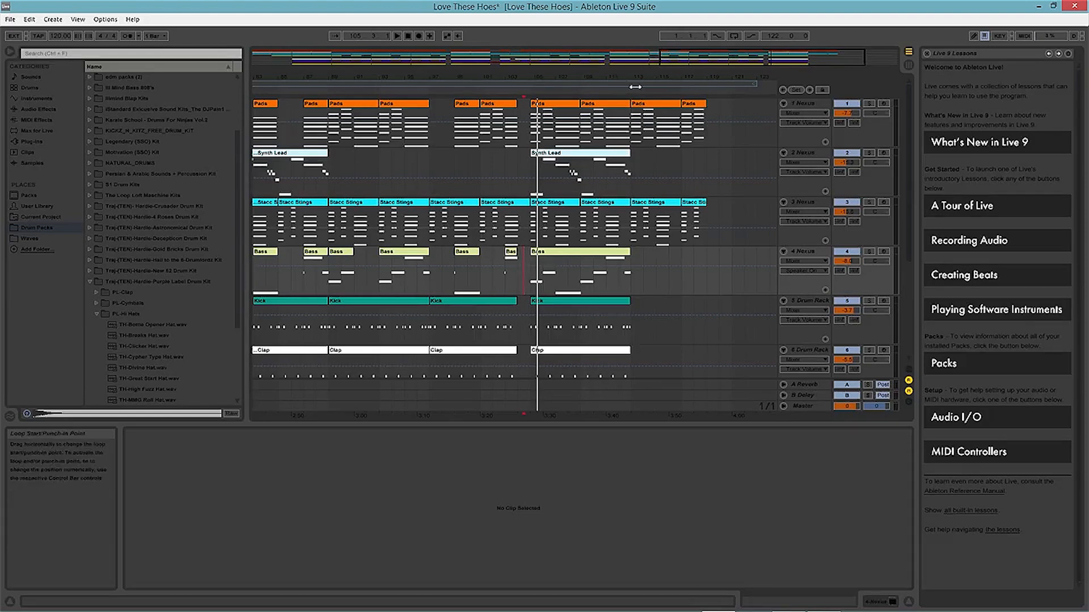
left_click_drag(623, 73, 623, 90)
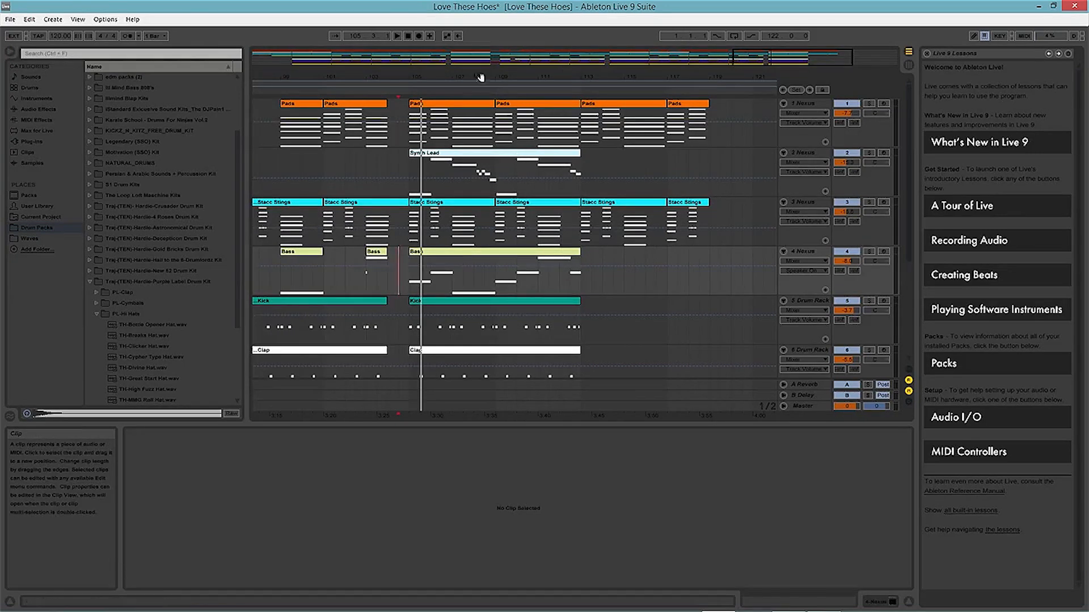
left_click(530, 159)
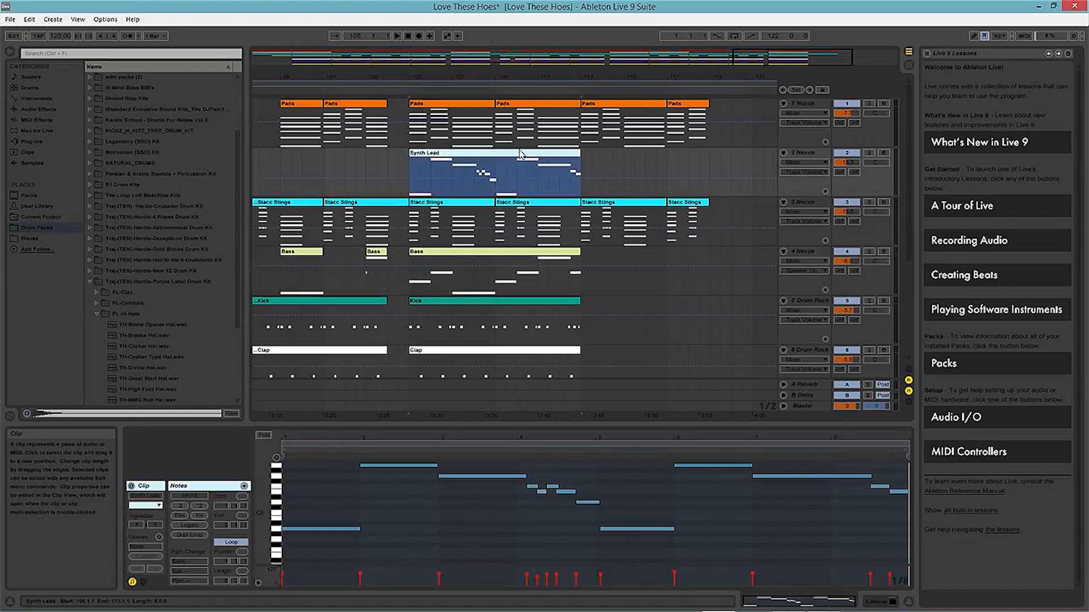
key("ctrl+d")
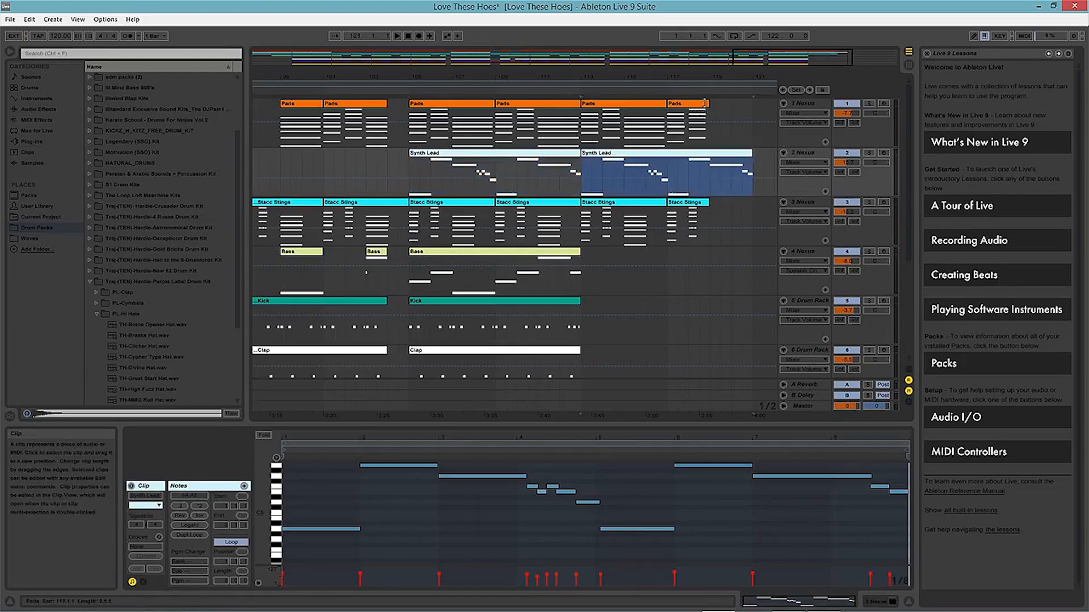
left_click_drag(705, 103, 753, 103)
left_click_drag(709, 202, 752, 202)
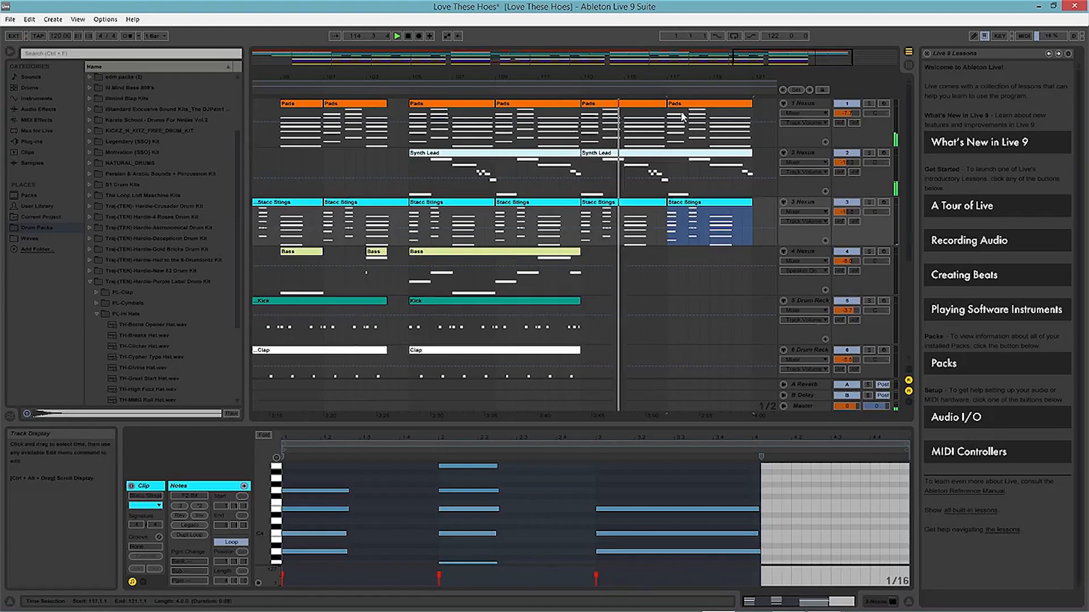
left_click(811, 103)
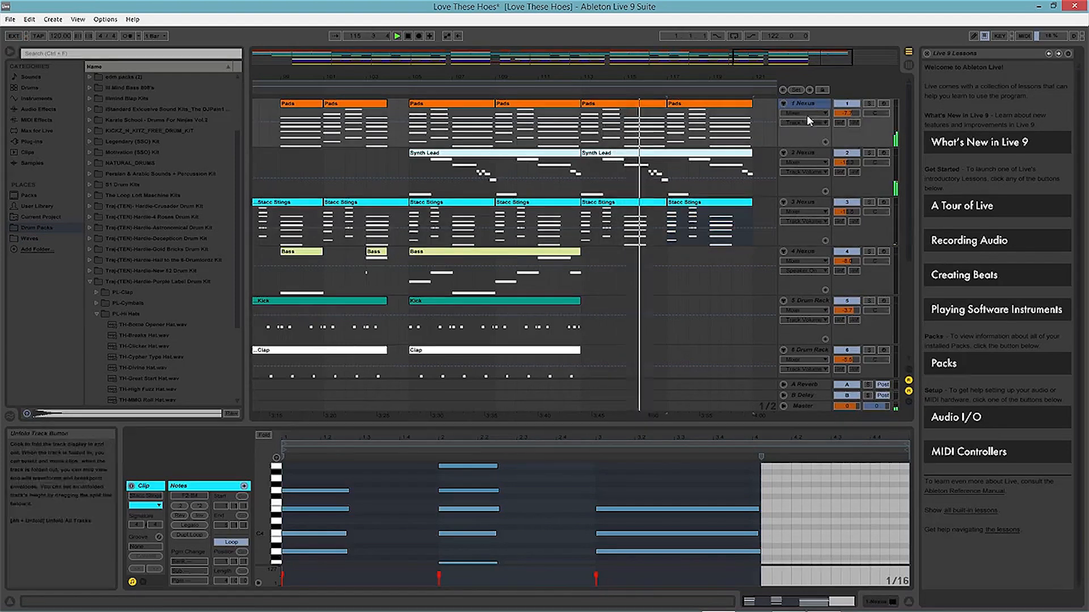
left_click(817, 112)
left_click(814, 111)
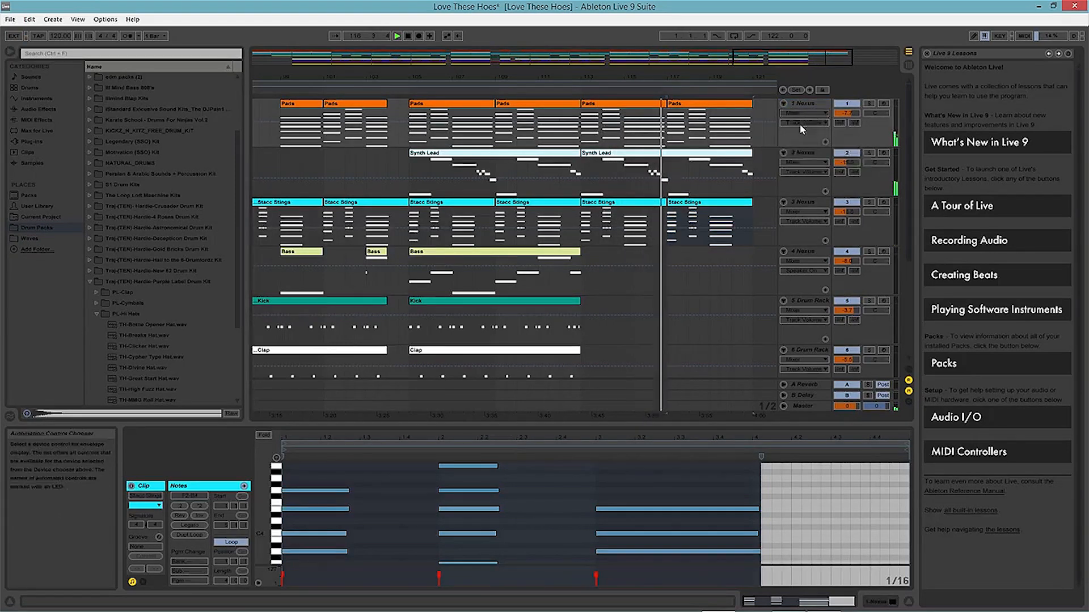
left_click(800, 124)
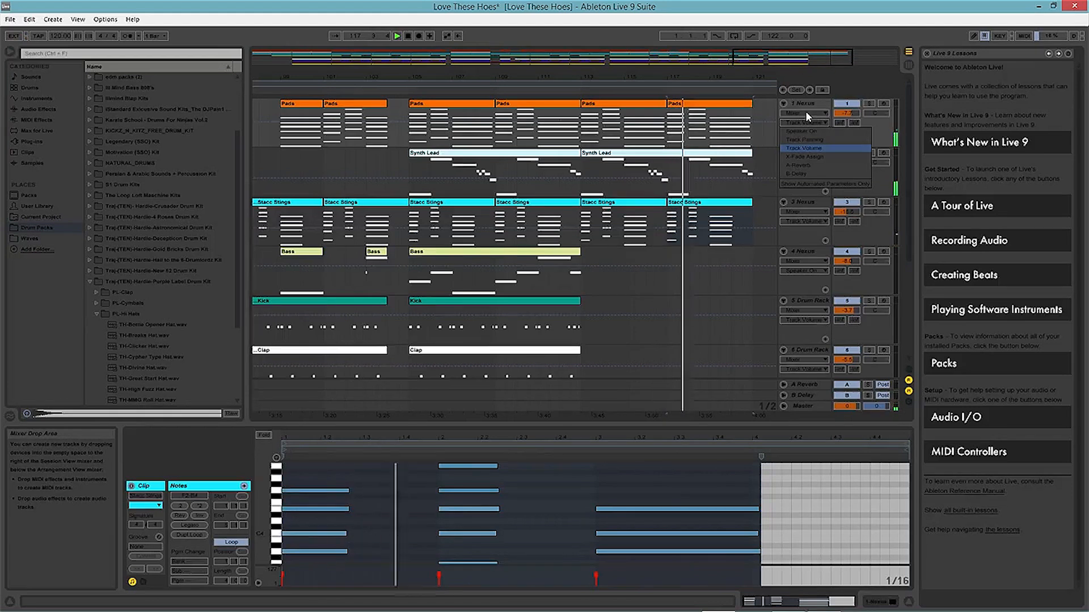
left_click(812, 156)
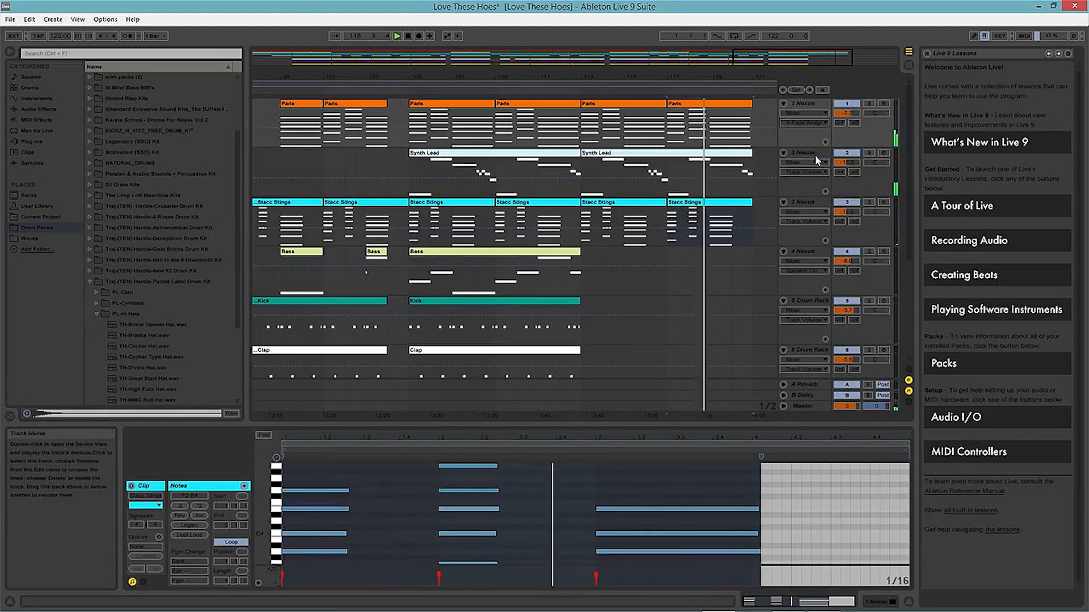
left_click(752, 128)
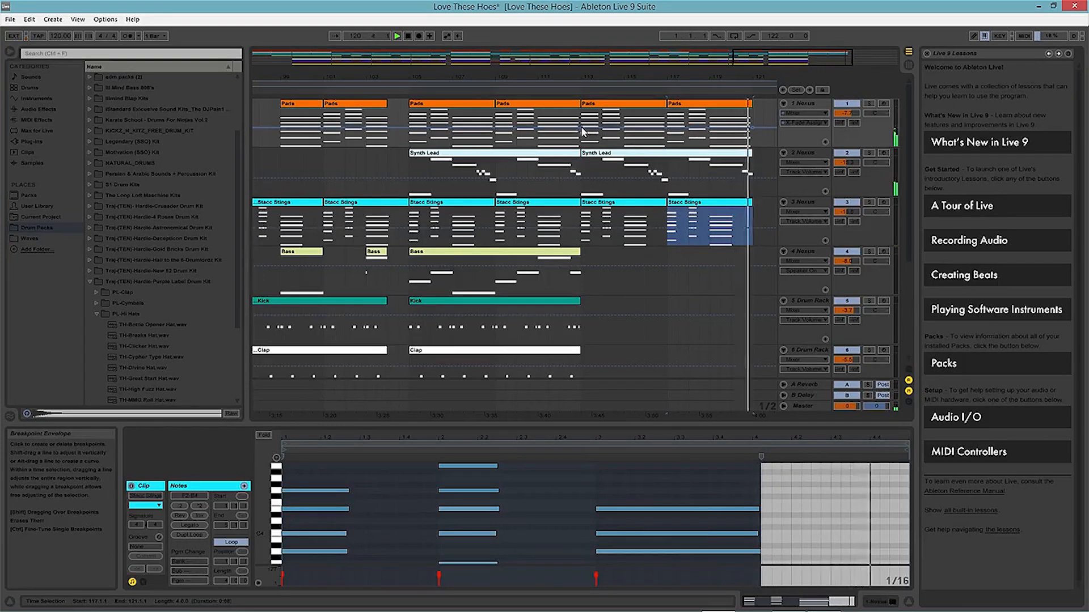
key("space")
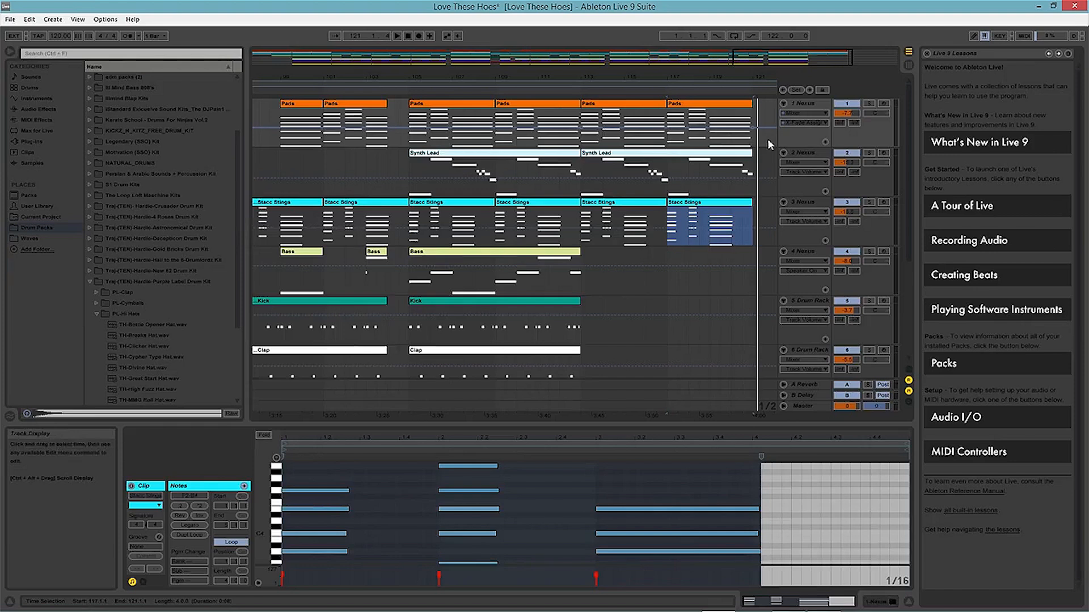
- Draw Track Volume fade-outs from bar 113 to bar 121 on the Pads, Synth Lead and Stacc Stings tracks
left_click(800, 124)
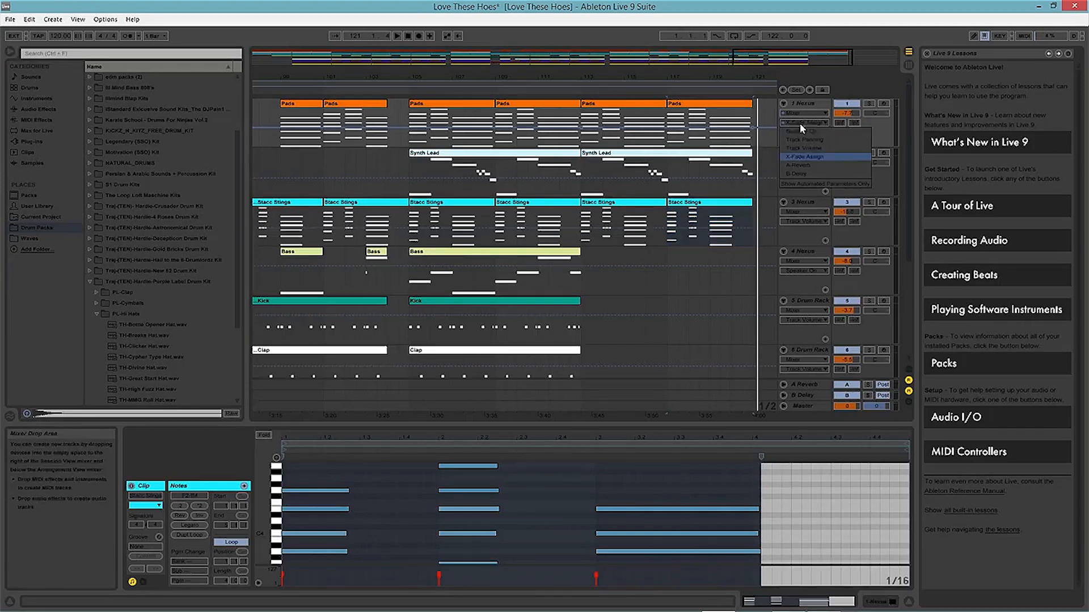
left_click(834, 147)
left_click(753, 123)
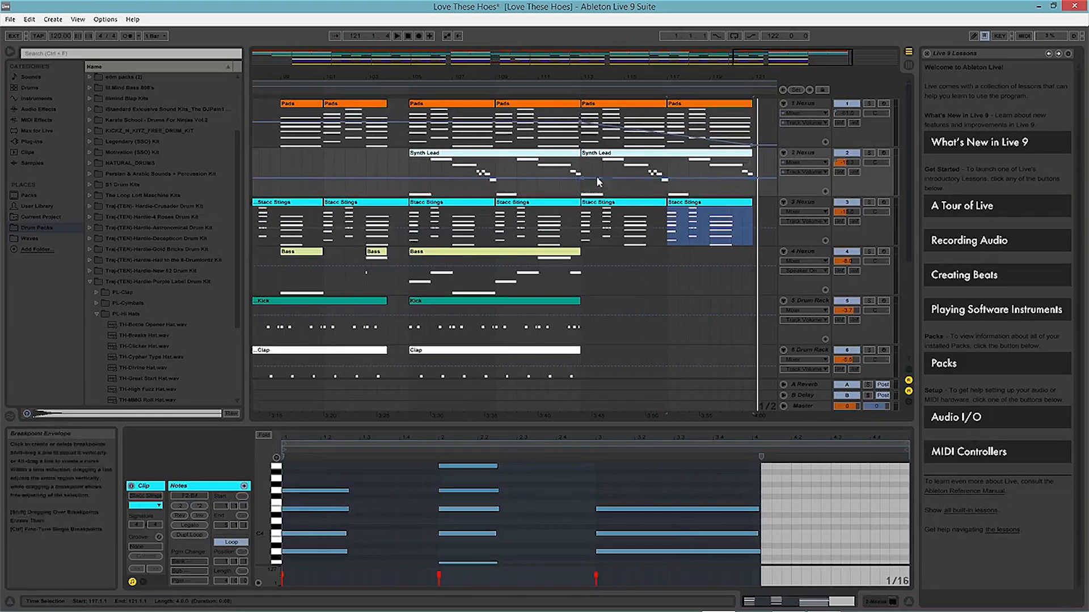
left_click_drag(752, 177, 753, 192)
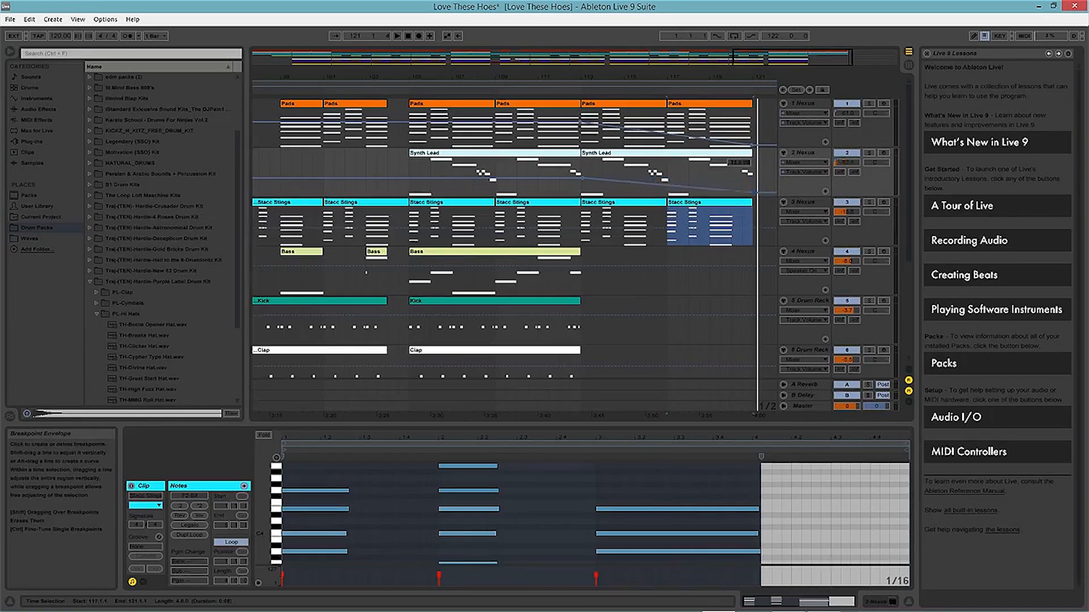
left_click(796, 222)
left_click(788, 245)
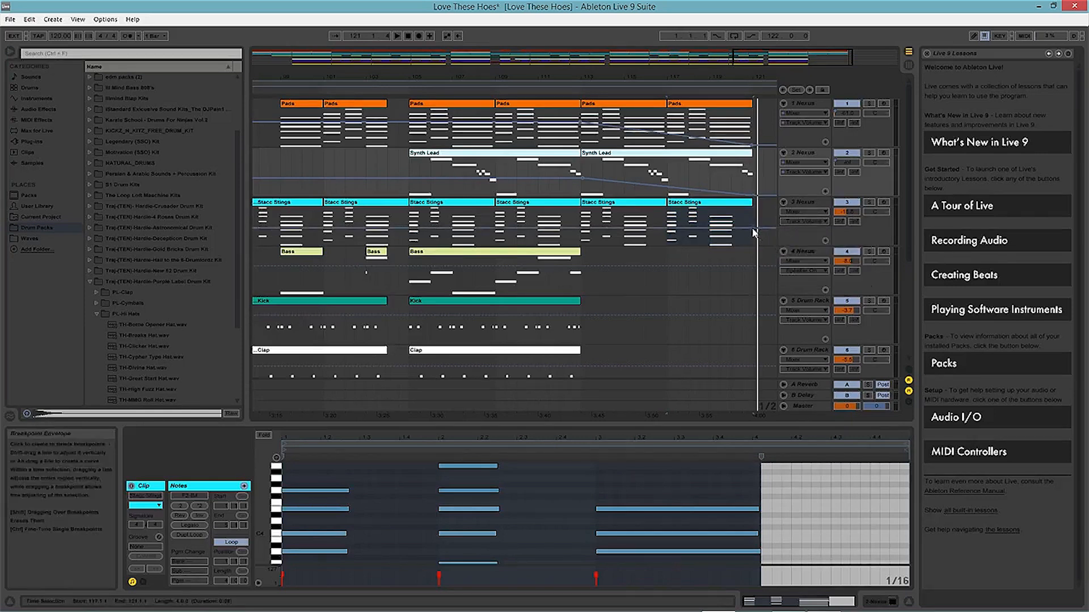
left_click(754, 232)
left_click(581, 228)
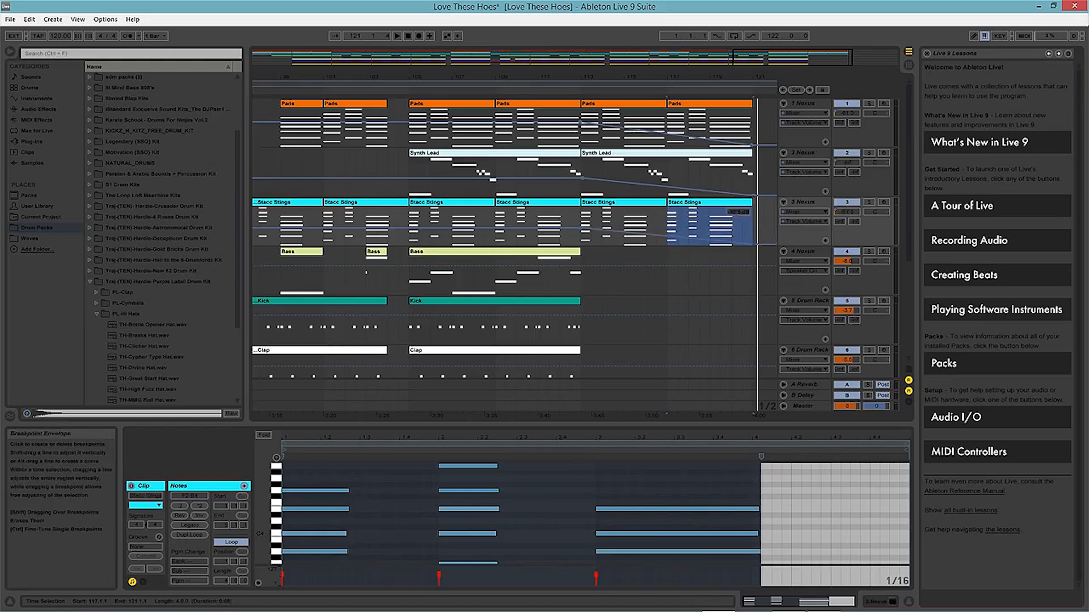
- Play the outro fade and undo the volume fades on the Pads, Synth Lead and Stacc Stings tracks
left_click(573, 81)
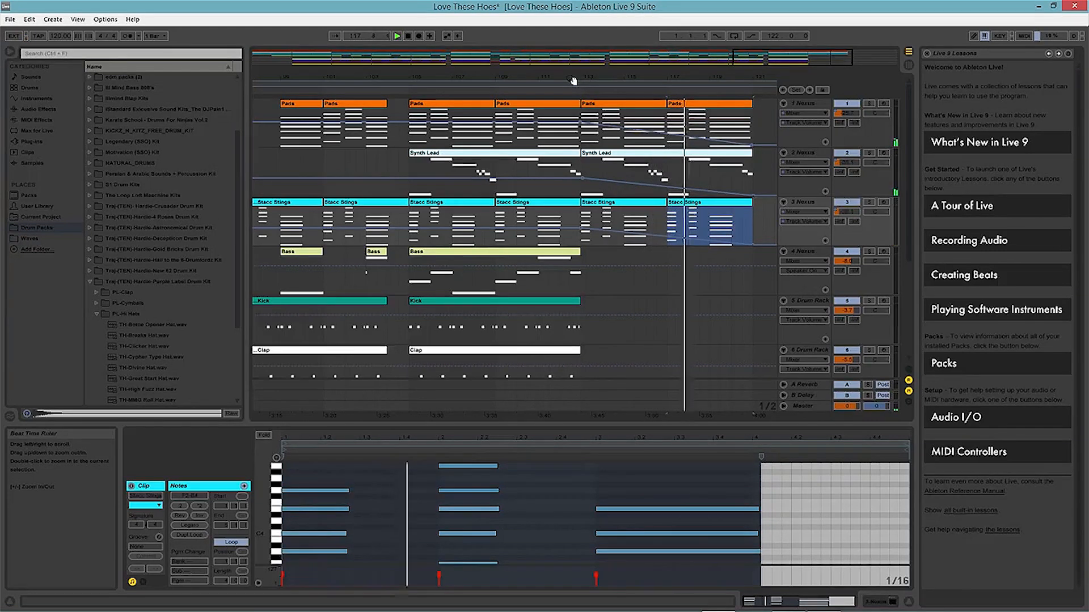
left_click_drag(664, 81, 580, 84)
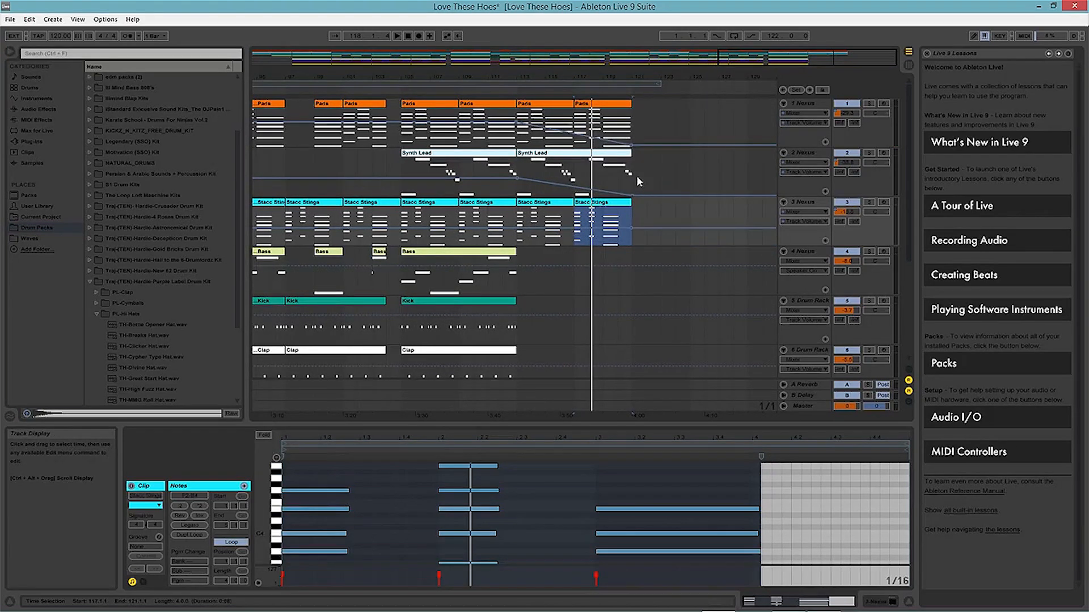
key("ctrl+z")
key("ctrl+z")
key("ctrl+z")
key("ctrl+z")
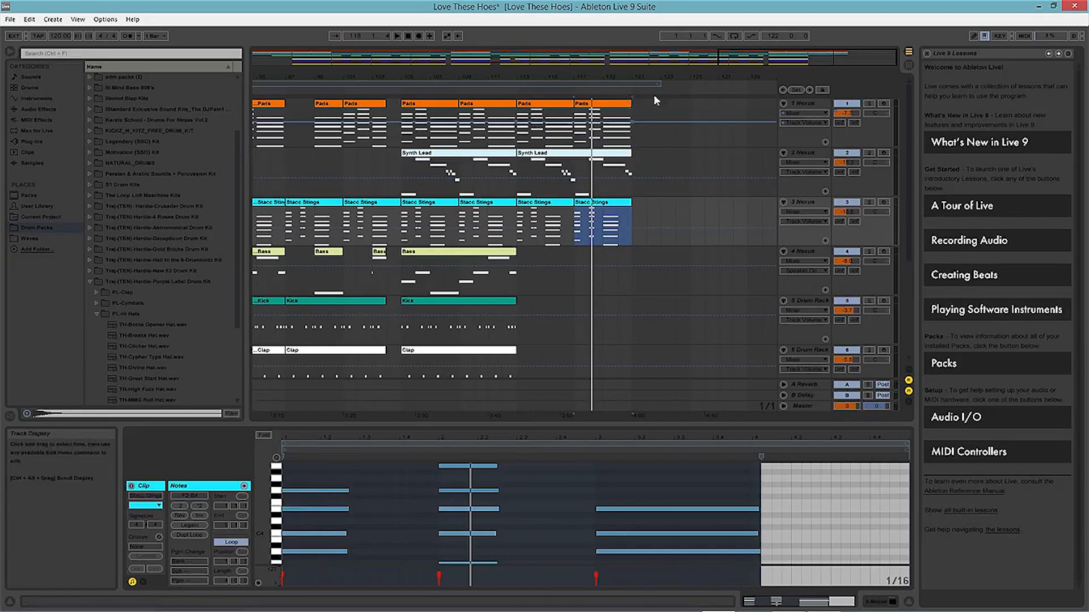
- Duplicate the Pads, Synth Lead and Stacc Stings clips of bars 113–121 to bar 121
mouse_move(658, 84)
left_mouse_down()
mouse_move(644, 83)
mouse_move(657, 85)
left_mouse_up()
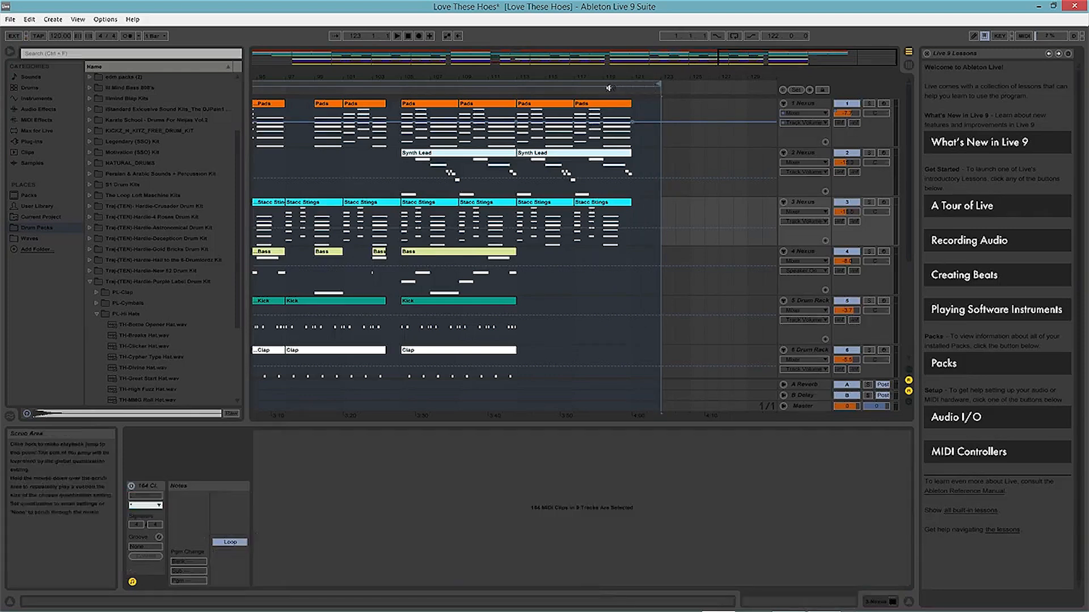
left_click(574, 91)
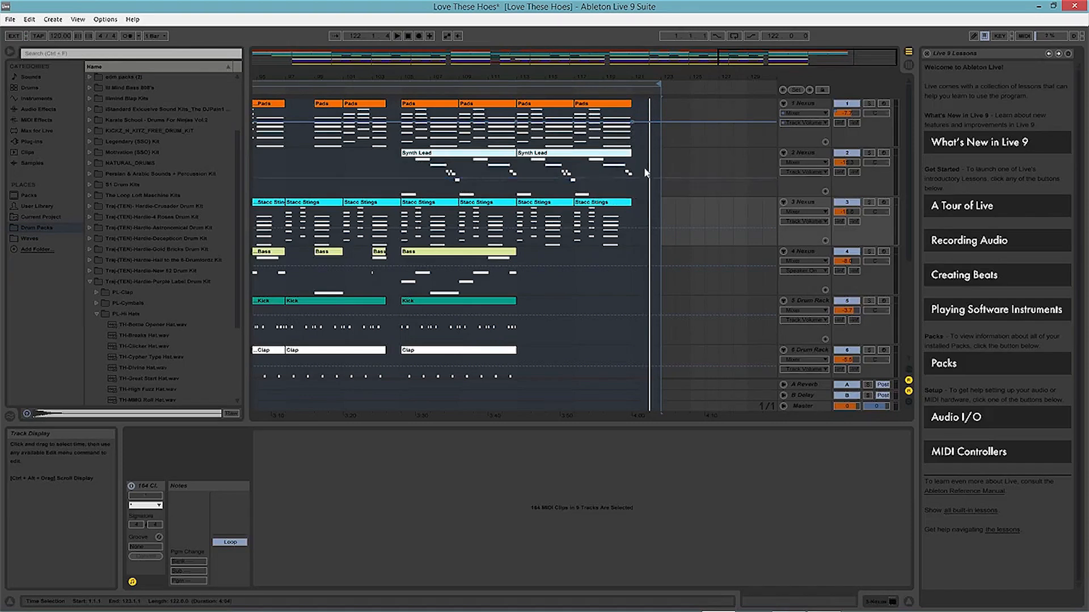
left_click_drag(635, 243, 539, 117)
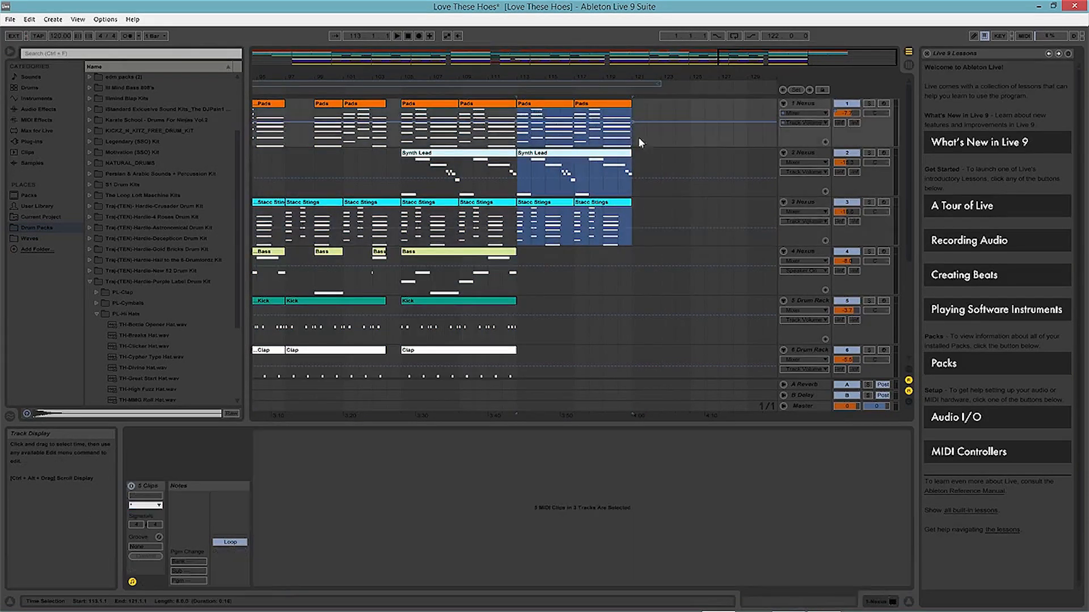
key("ctrl+d")
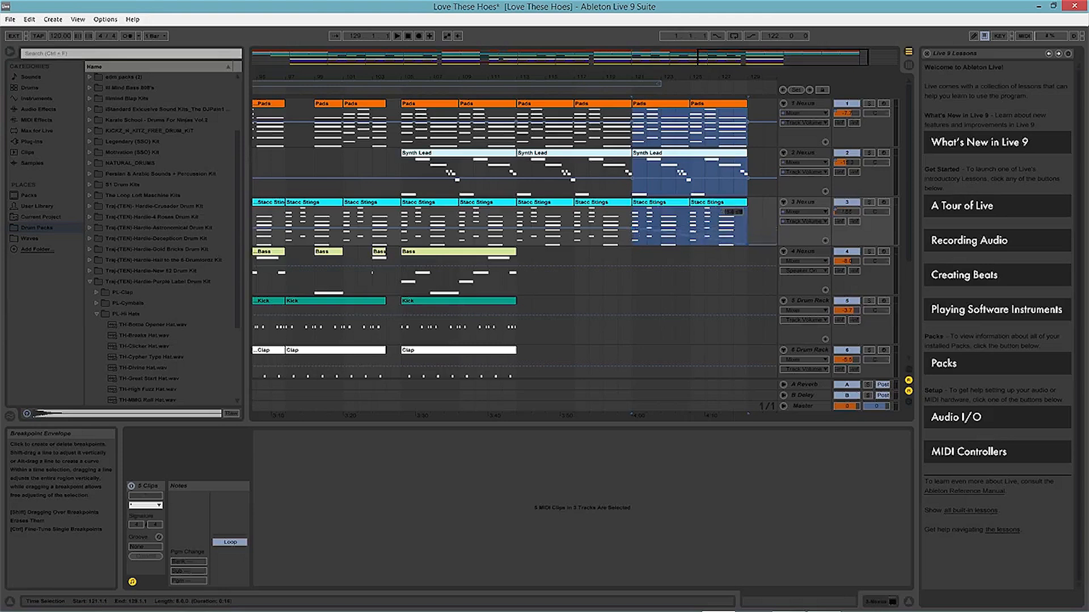
- Fade out the Pads, Synth Lead and Stacc Stings track volumes from bar 121 to bar 129 and extend the loop end to bar 129
left_click_drag(747, 181, 747, 196)
left_click_drag(748, 122, 747, 143)
left_click_drag(660, 84, 735, 88)
- Play the outro from about bar 113 into the fade-out and look over the whole arrangement
left_click(512, 91)
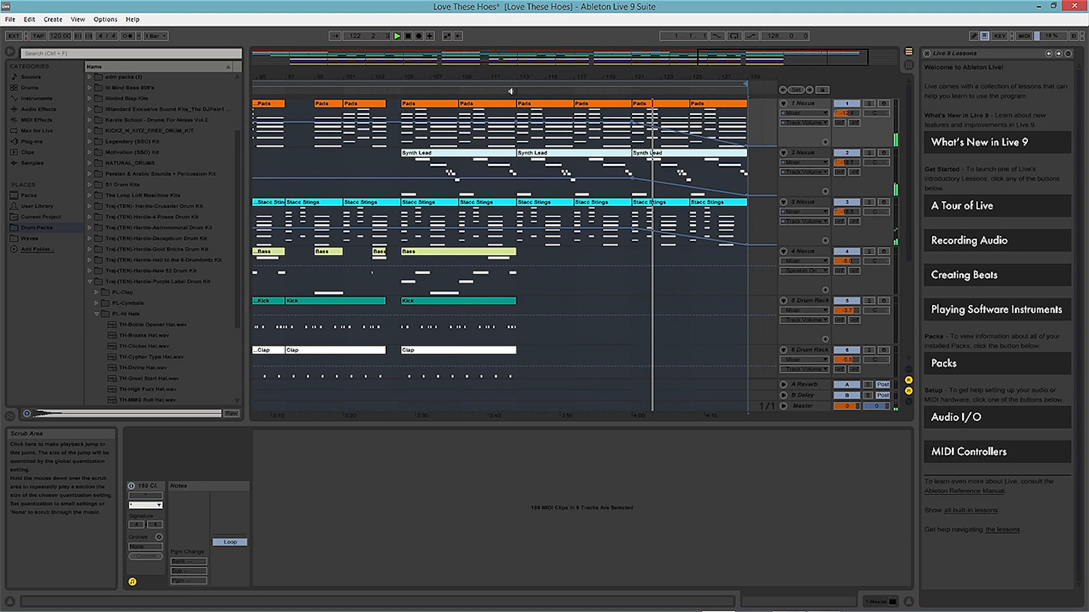
key("space")
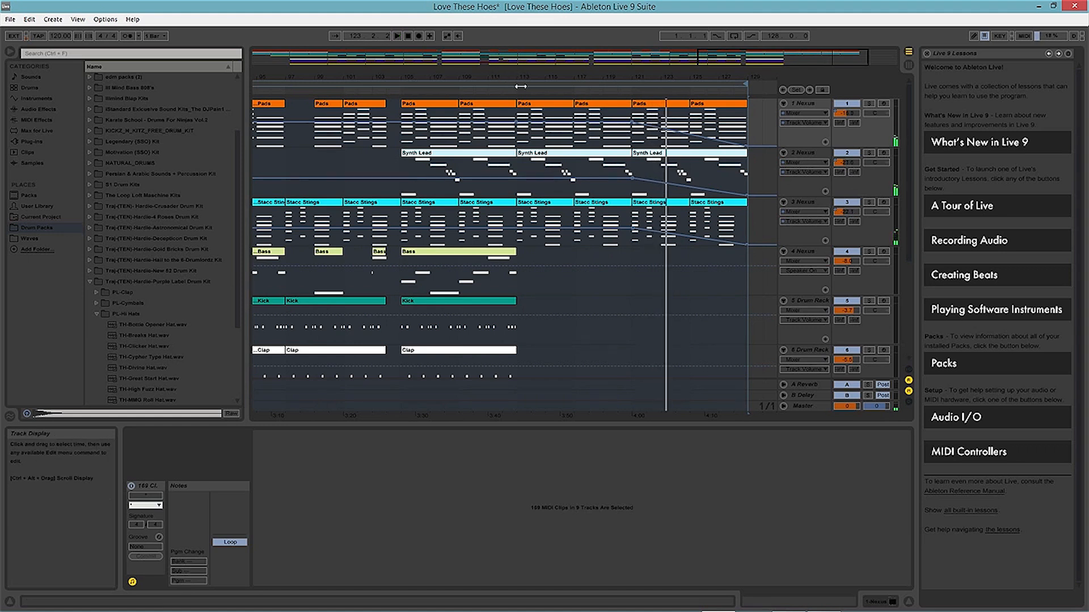
double_click(503, 75)
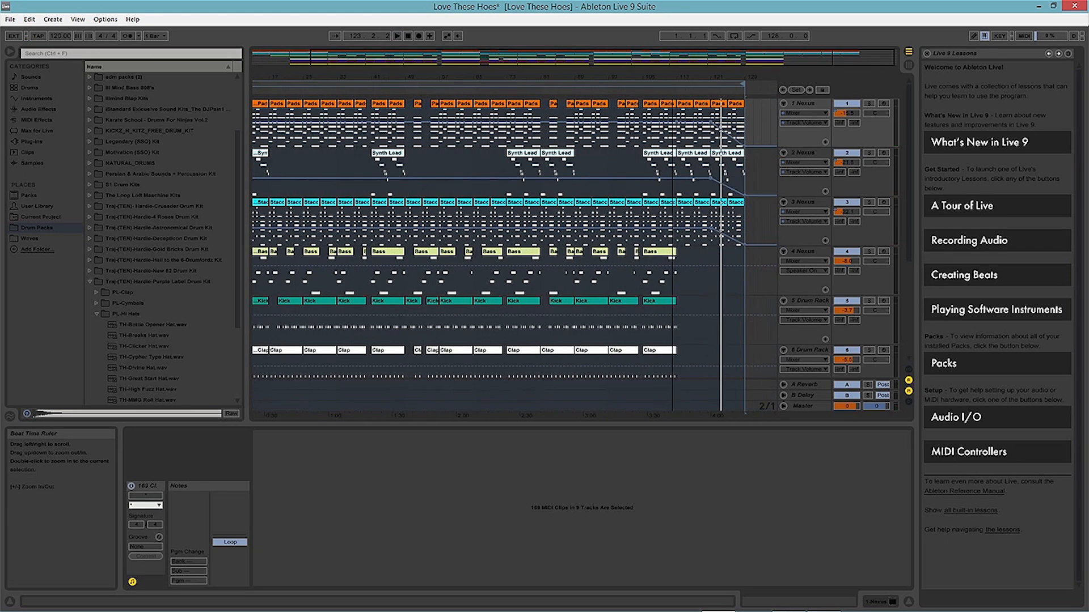